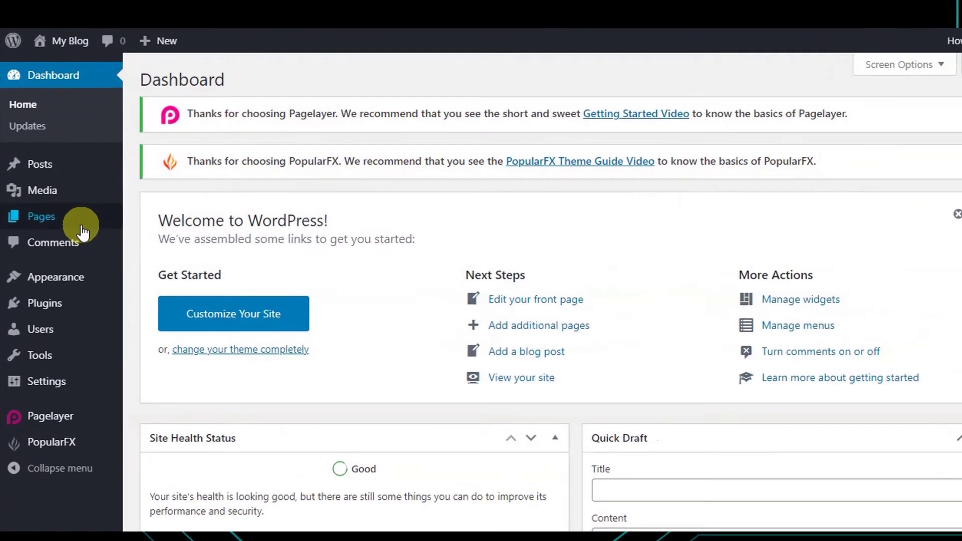
Open the Home front page from the list of all pages for editing with Pagelayer
{"action": "mouse_move", "coordinate": [85, 221]}
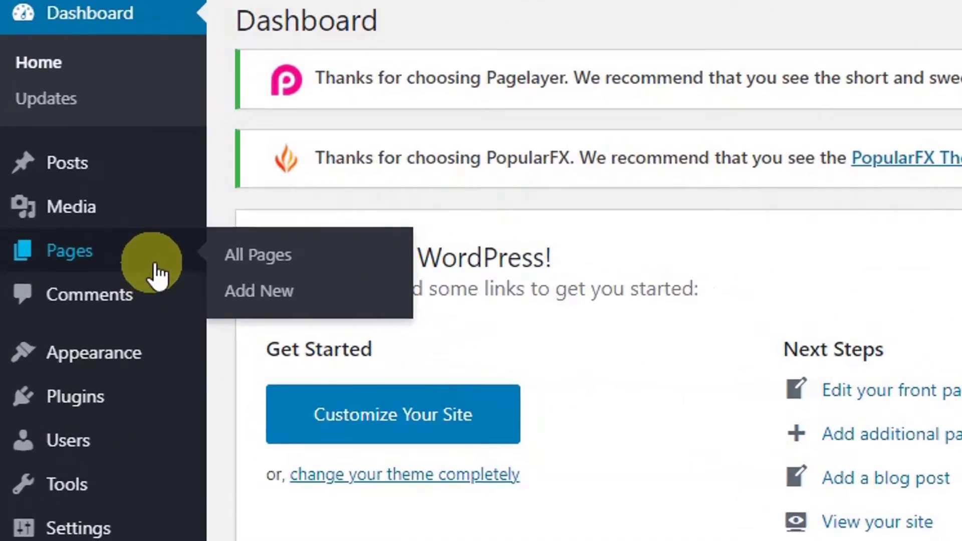
{"action": "left_click", "coordinate": [306, 274]}
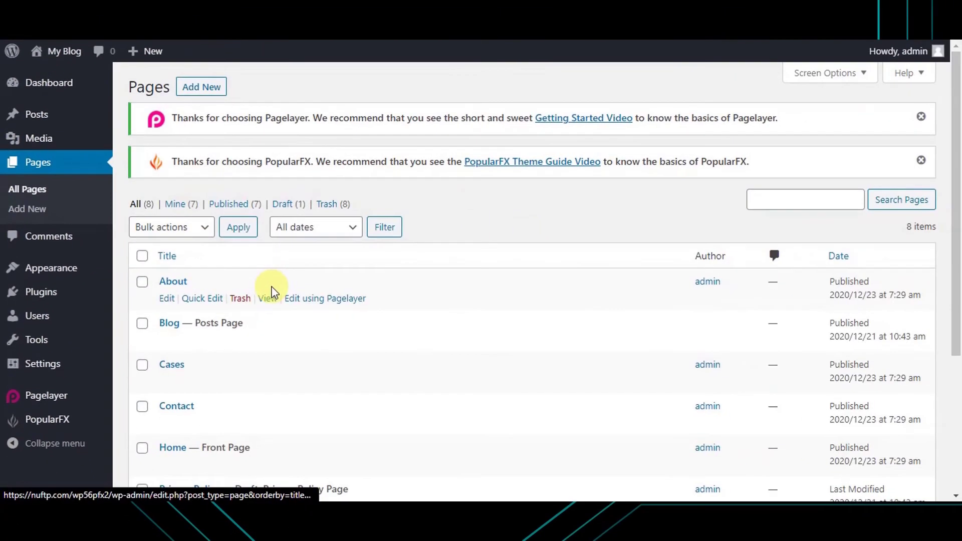
{"action": "scroll", "coordinate": [270, 292], "scroll_direction": "down", "scroll_amount": 4}
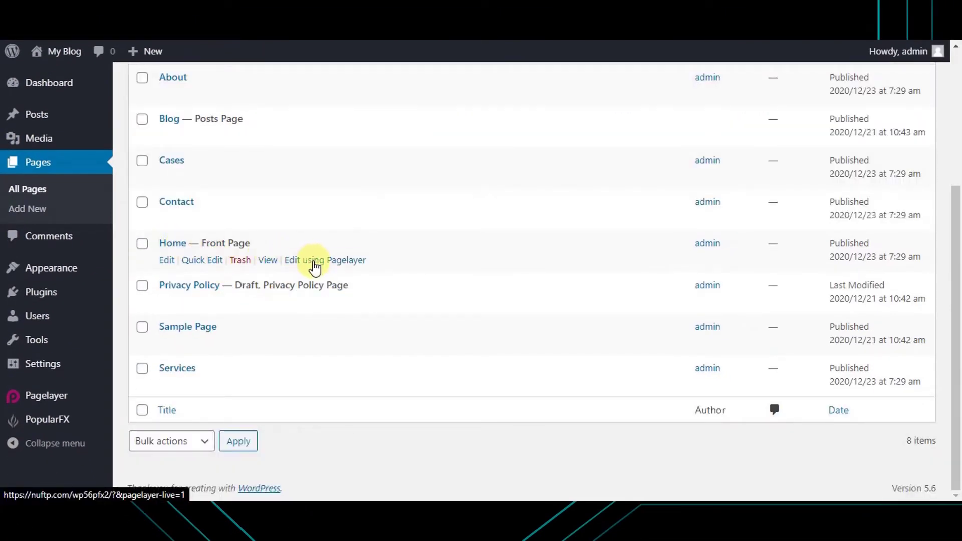
{"action": "left_click", "coordinate": [314, 261]}
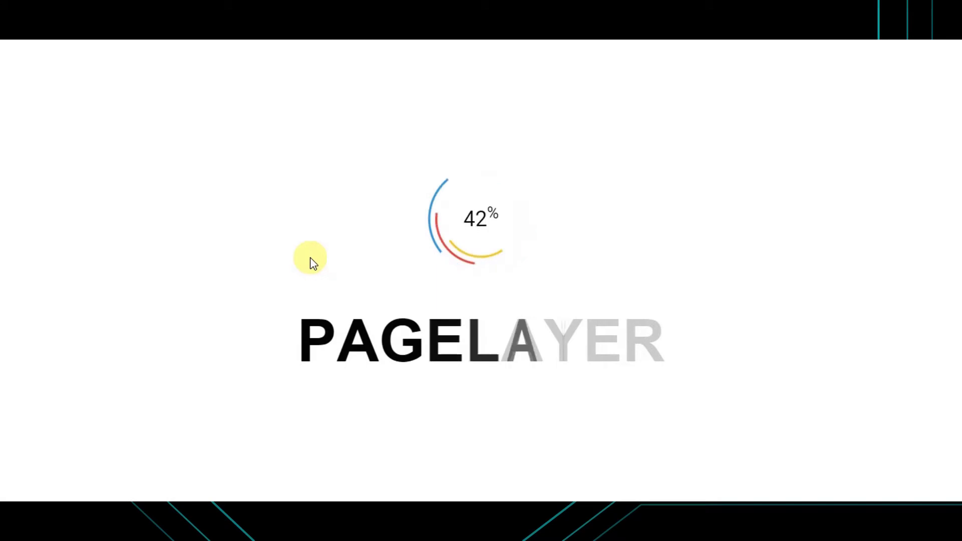
Insert a new empty row between the pricing plan cards and the Our Cases section
{"action": "scroll", "coordinate": [311, 257], "scroll_direction": "down", "scroll_amount": 3}
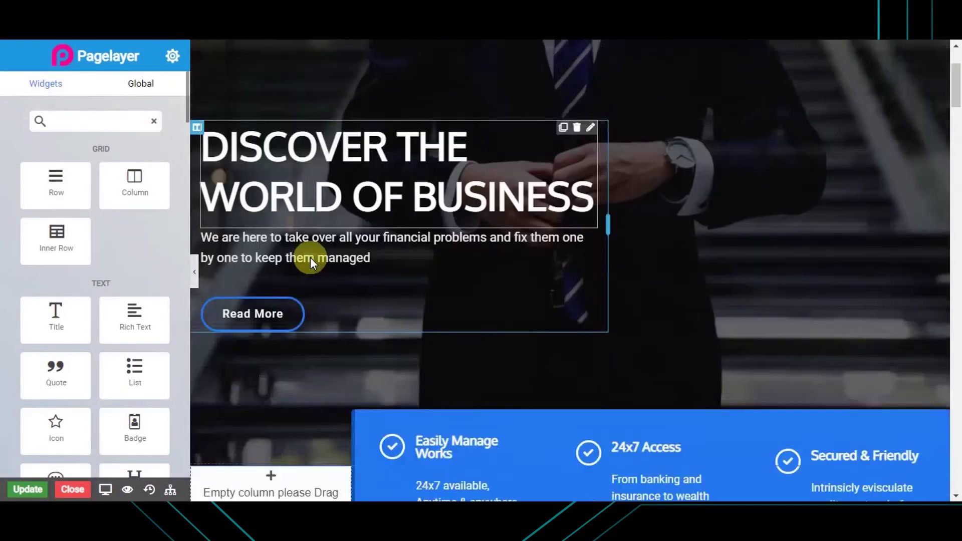
{"action": "scroll", "coordinate": [311, 257], "scroll_direction": "down", "scroll_amount": 10}
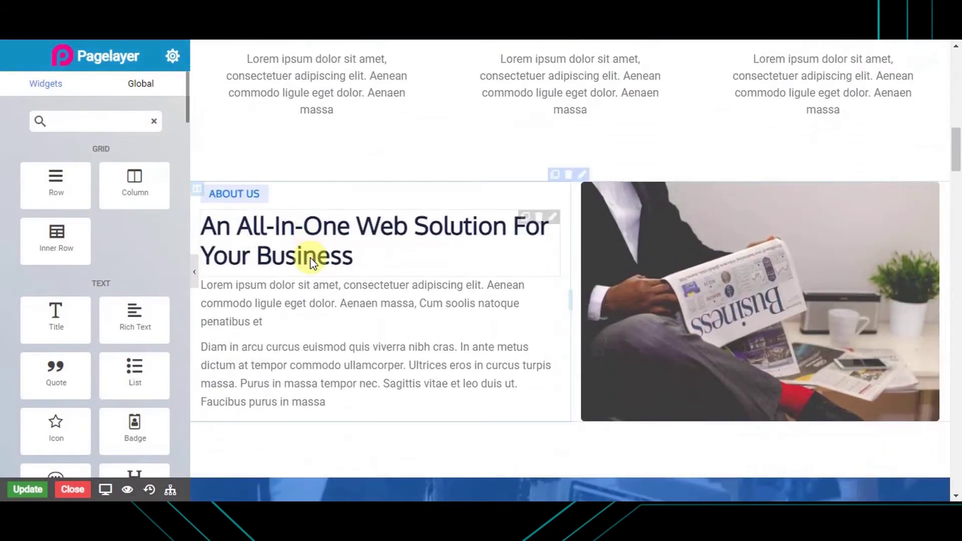
{"action": "scroll", "coordinate": [311, 257], "scroll_direction": "down", "scroll_amount": 12}
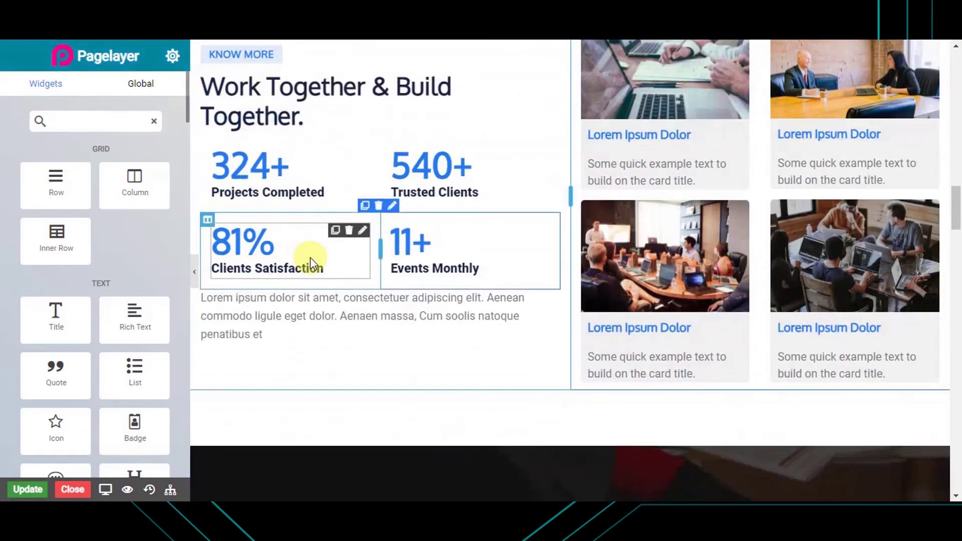
{"action": "scroll", "coordinate": [311, 258], "scroll_direction": "down", "scroll_amount": 12}
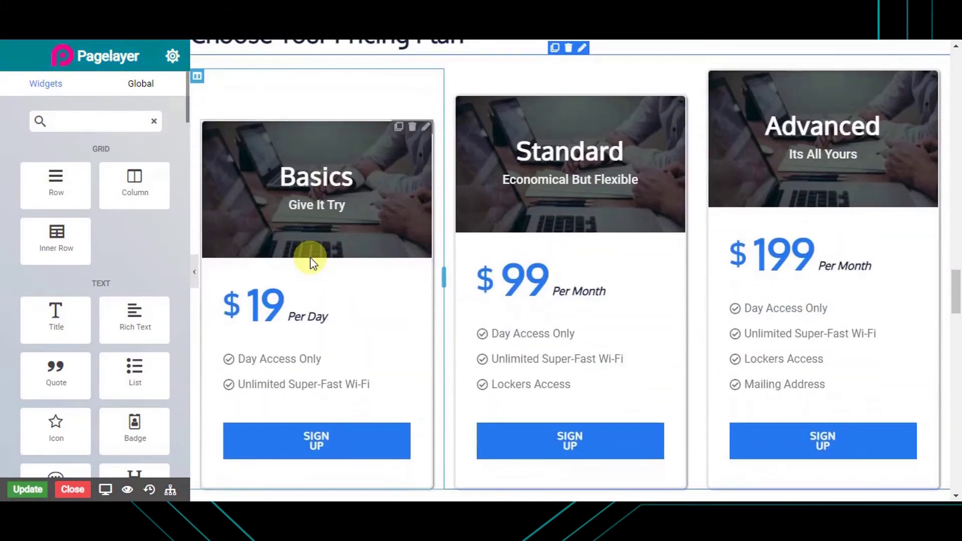
{"action": "scroll", "coordinate": [311, 258], "scroll_direction": "down", "scroll_amount": 8}
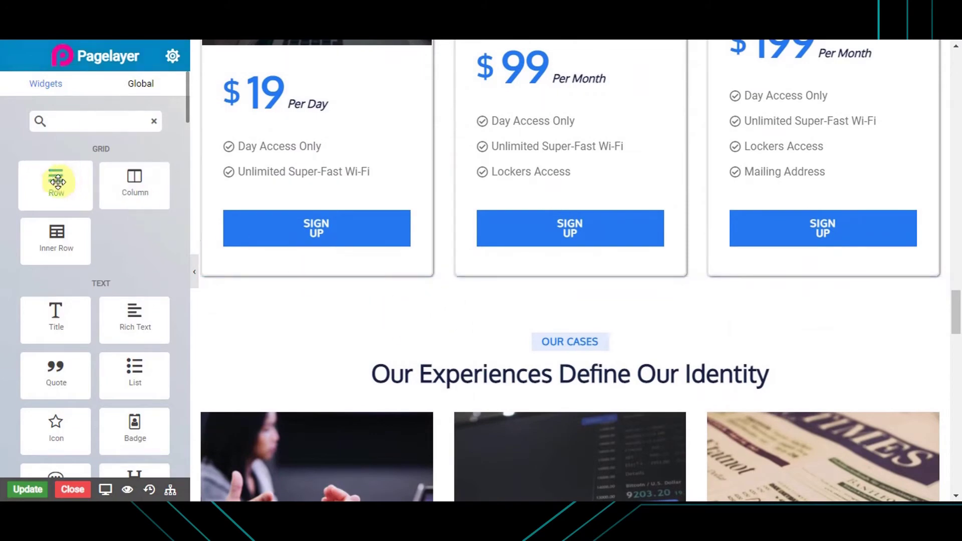
{"action": "left_click_drag", "start_coordinate": [56, 182], "coordinate": [432, 277]}
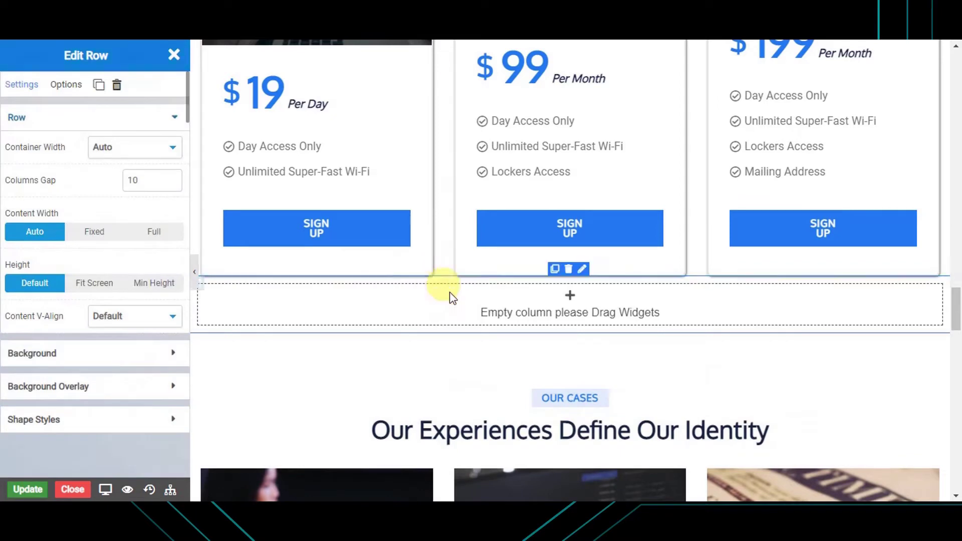
{"action": "left_click", "coordinate": [173, 54]}
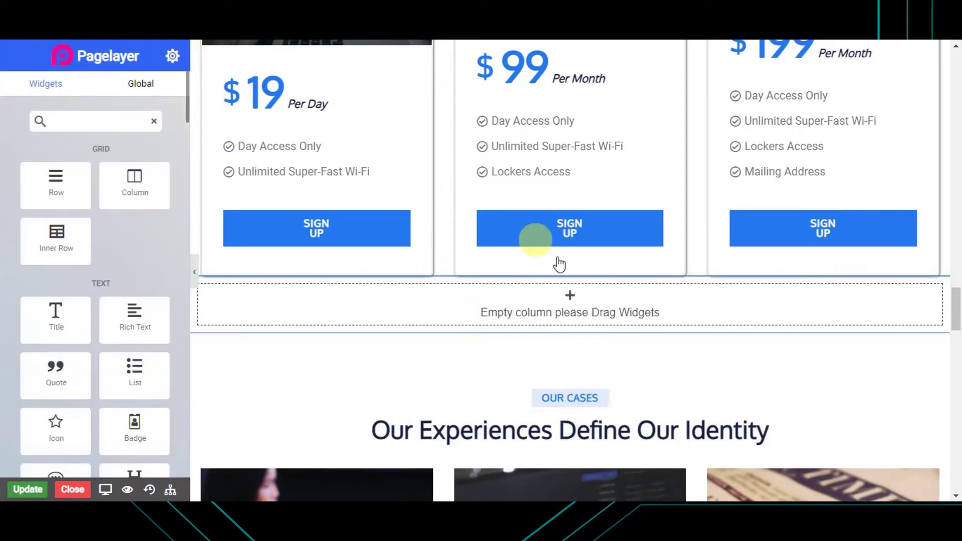
Duplicate the "Our Experiences Define Our Identity" heading and move one copy into the new empty row
{"action": "mouse_move", "coordinate": [722, 429]}
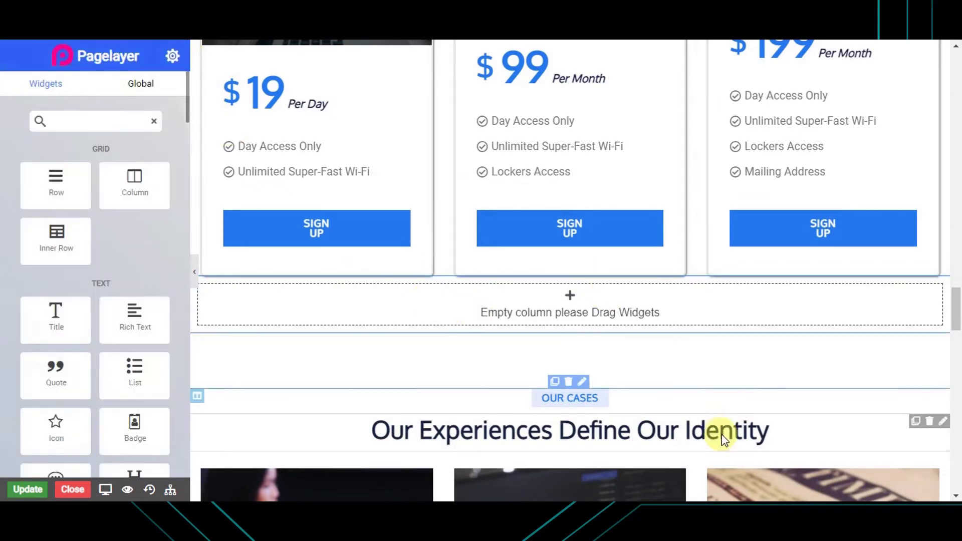
{"action": "left_click", "coordinate": [917, 422]}
{"action": "left_click_drag", "start_coordinate": [759, 465], "coordinate": [758, 333]}
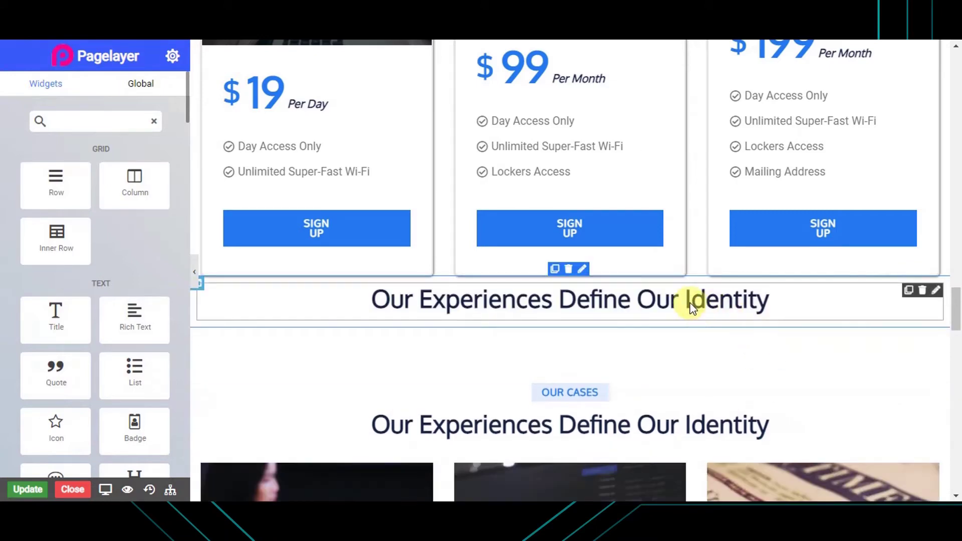
Change the text of the heading in the new row to "Contact Us", keeping the h2 tags
{"action": "left_click", "coordinate": [692, 307]}
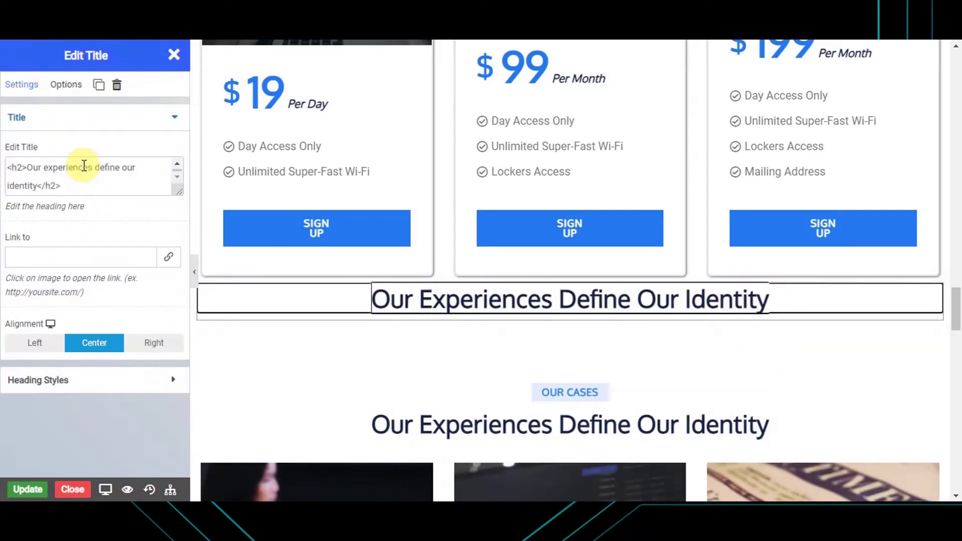
{"action": "left_click_drag", "start_coordinate": [28, 168], "coordinate": [39, 185]}
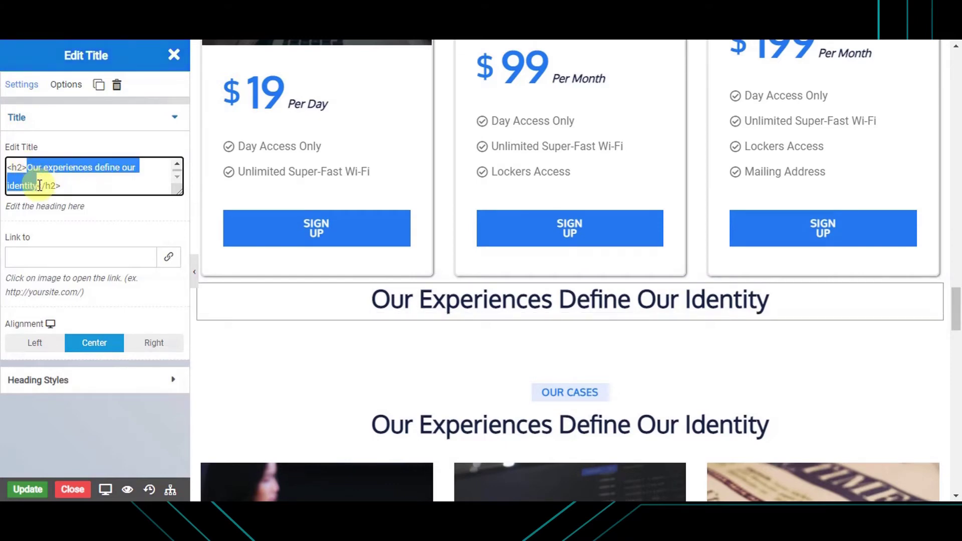
{"action": "type", "text": "Contact "}
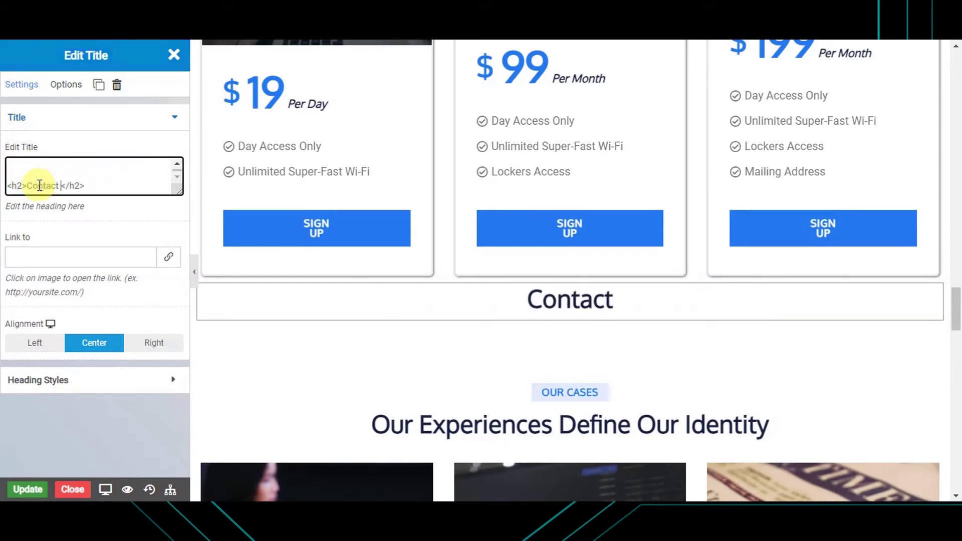
{"action": "type", "text": "Us"}
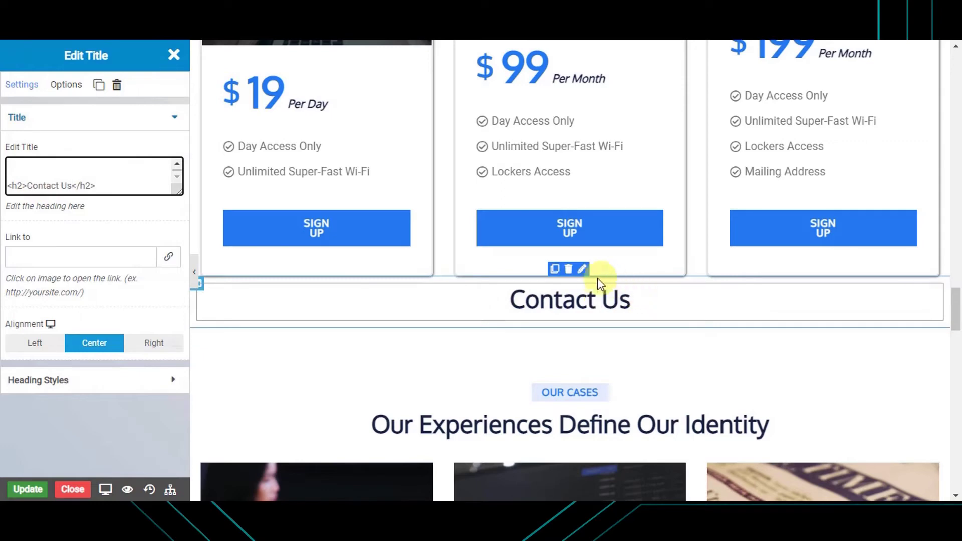
Unlink the padding values of the Contact Us row and set its top and bottom padding to 70 px
{"action": "left_click", "coordinate": [581, 269]}
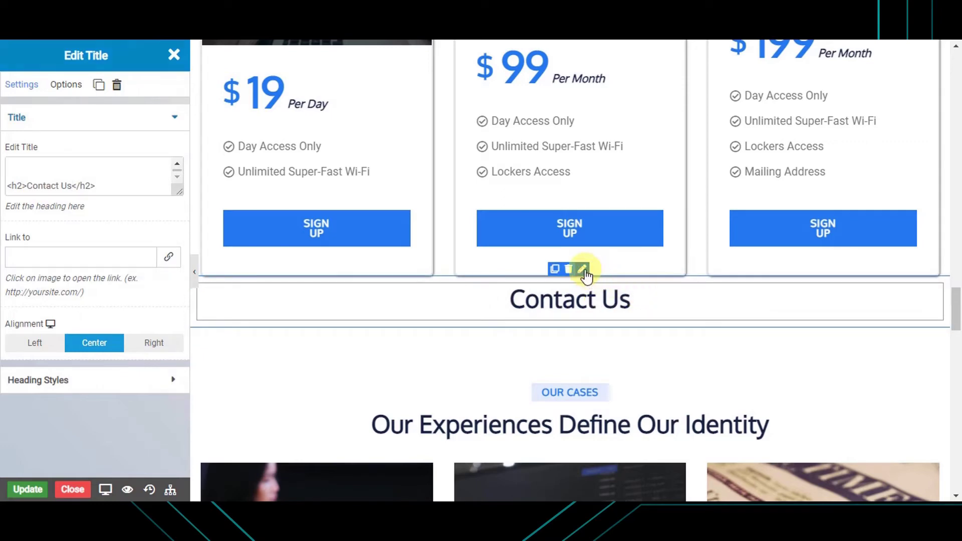
{"action": "left_click", "coordinate": [70, 86]}
{"action": "left_click", "coordinate": [75, 253]}
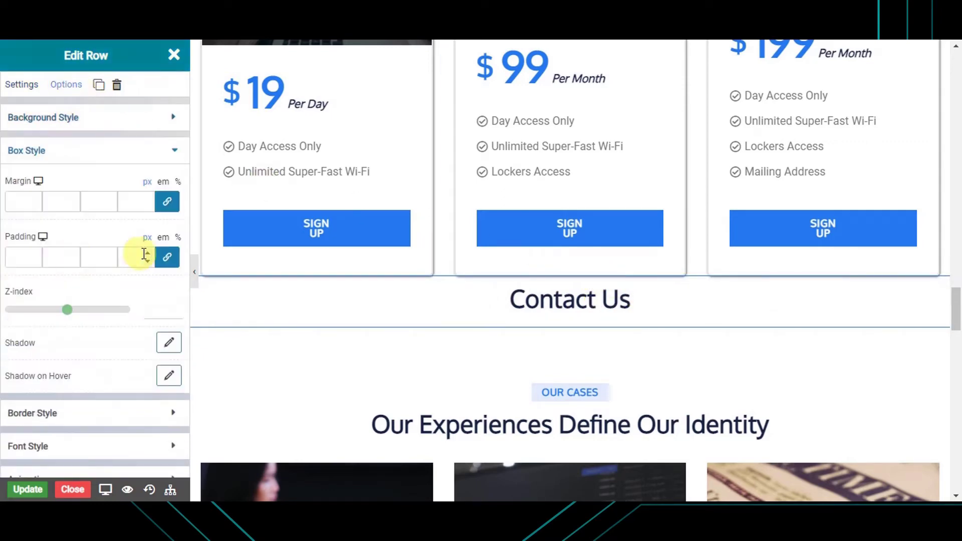
{"action": "left_click", "coordinate": [167, 258]}
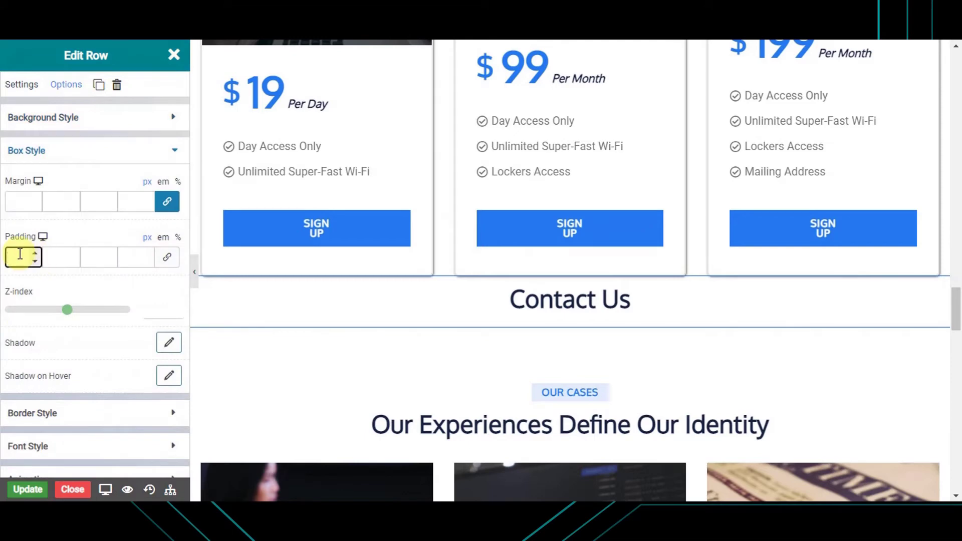
{"action": "type", "text": "70"}
{"action": "key", "text": "Tab"}
{"action": "key", "text": "Tab"}
{"action": "type", "text": "70"}
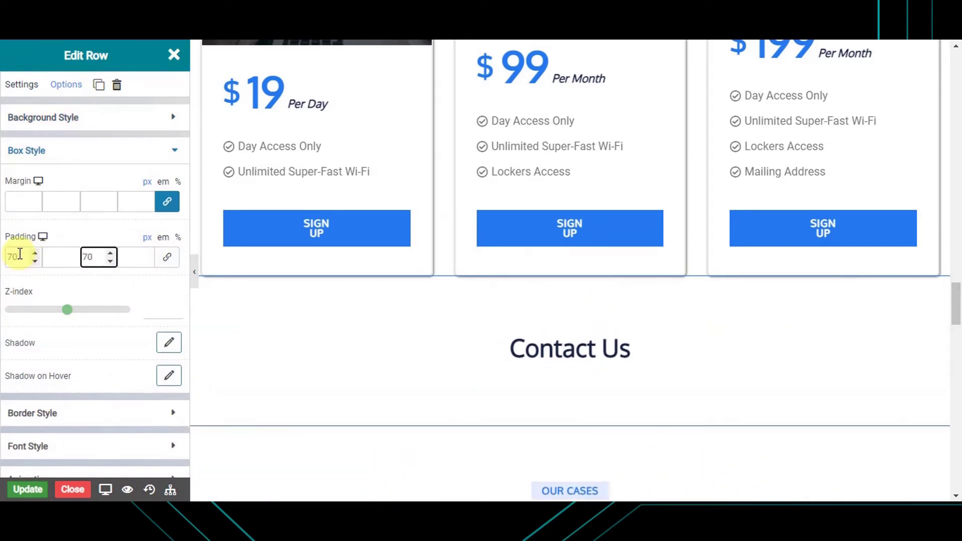
{"action": "left_click", "coordinate": [174, 54]}
Find the Contact Form widget by searching for "contact" and place it beneath the Contact Us heading
{"action": "left_click", "coordinate": [74, 119]}
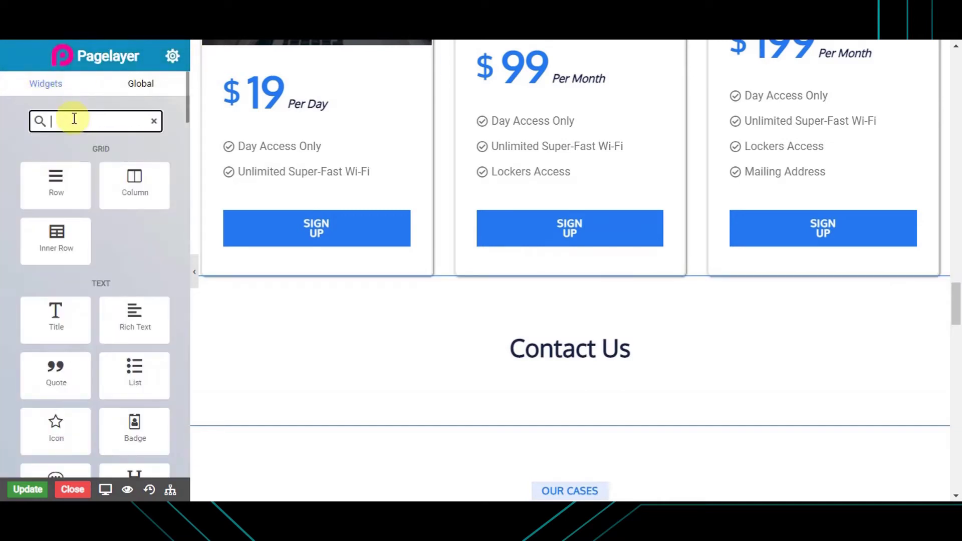
{"action": "type", "text": "contact"}
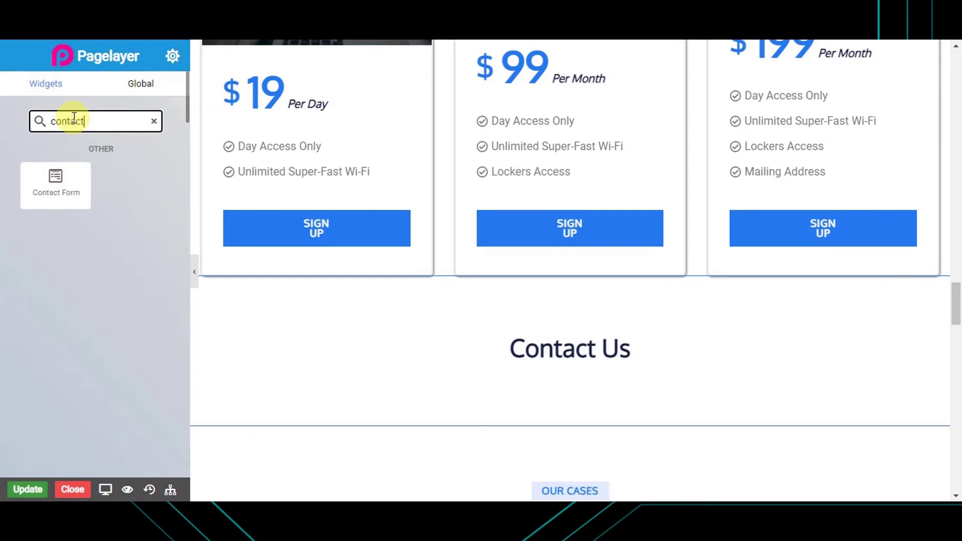
{"action": "left_click_drag", "start_coordinate": [60, 178], "coordinate": [410, 362]}
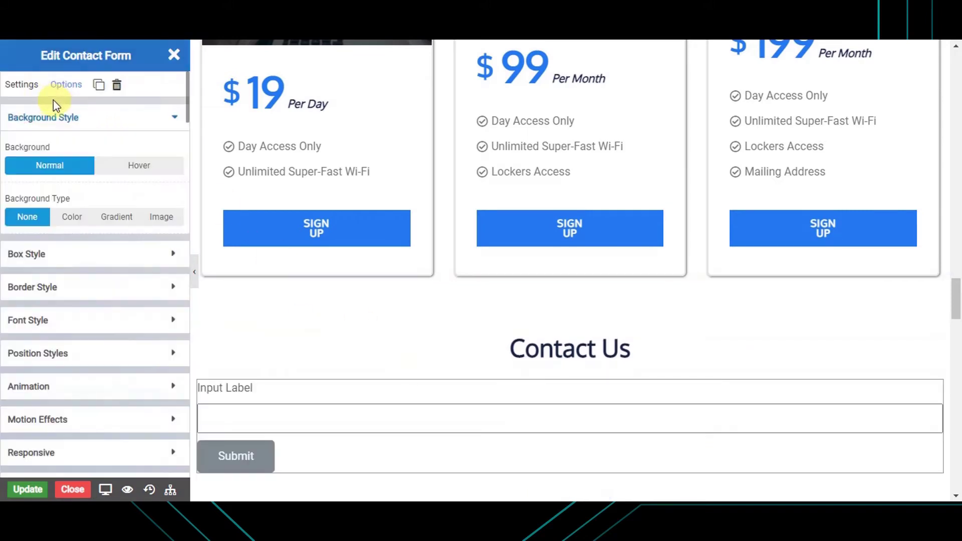
{"action": "left_click", "coordinate": [320, 341]}
{"action": "scroll", "coordinate": [360, 386], "scroll_direction": "down", "scroll_amount": 1}
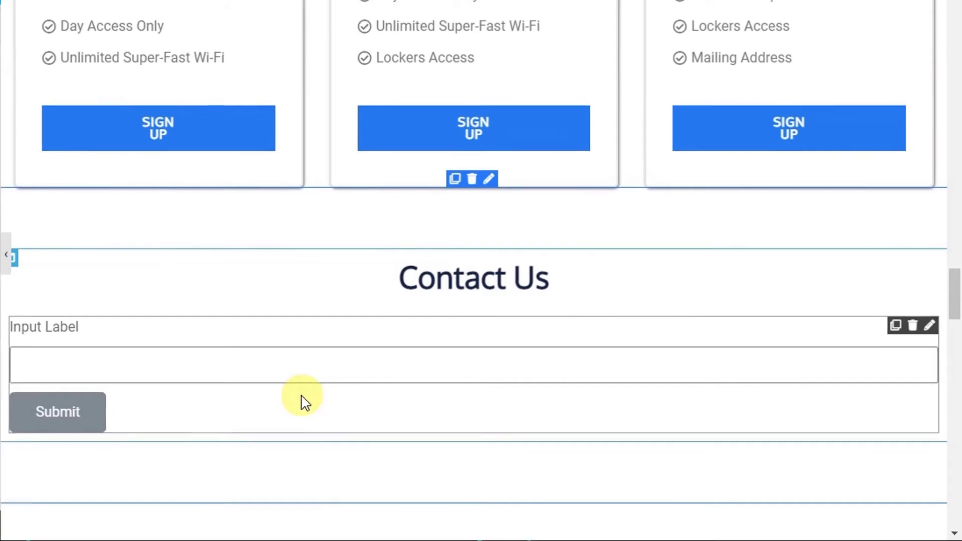
Set the label name of the contact form's only input field to "Name"
{"action": "left_click", "coordinate": [303, 399]}
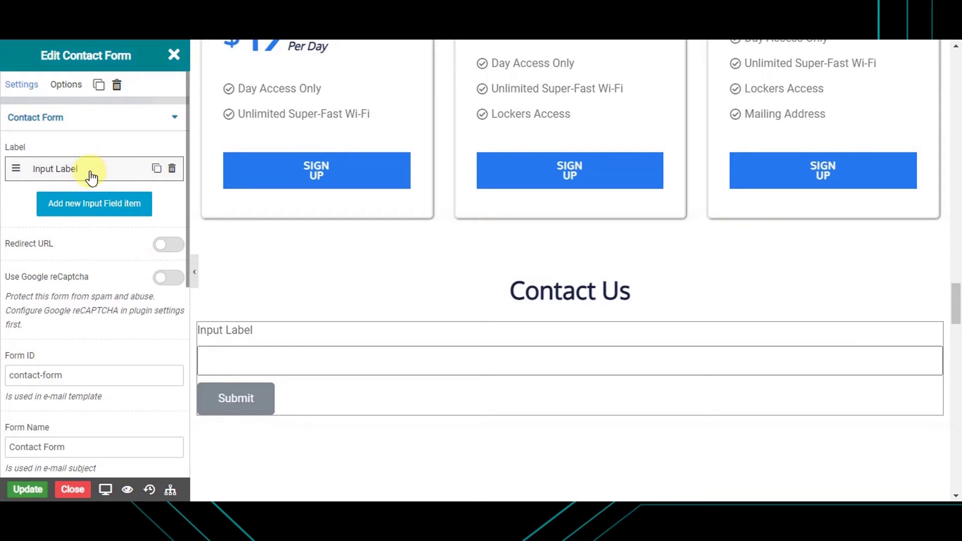
{"action": "left_click", "coordinate": [90, 176]}
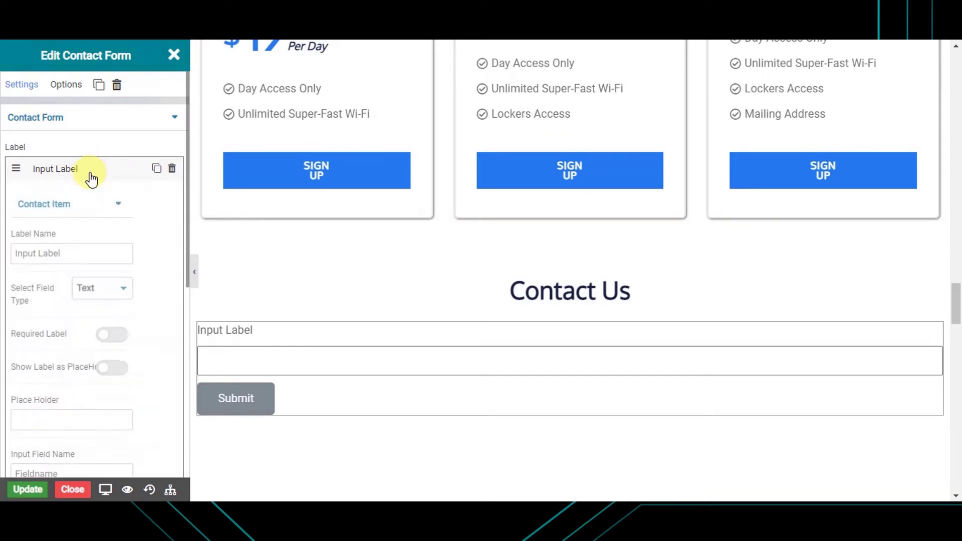
{"action": "left_click", "coordinate": [72, 255]}
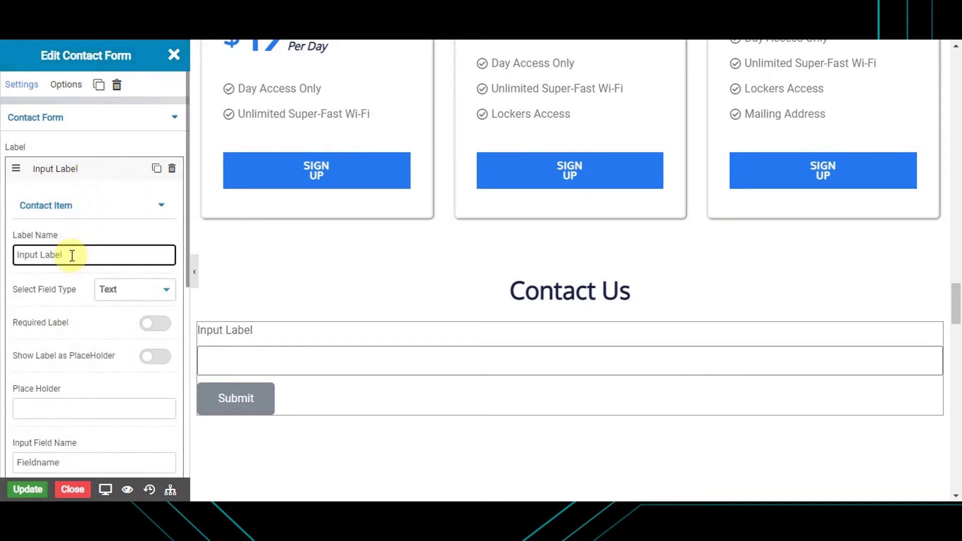
{"action": "triple_click", "coordinate": [72, 255]}
{"action": "type", "text": "Name"}
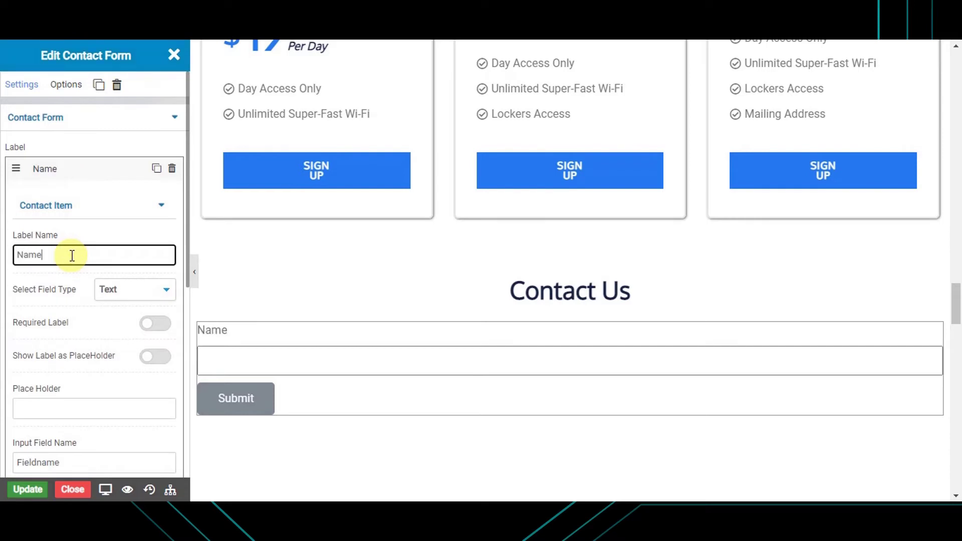
{"action": "left_click", "coordinate": [78, 277]}
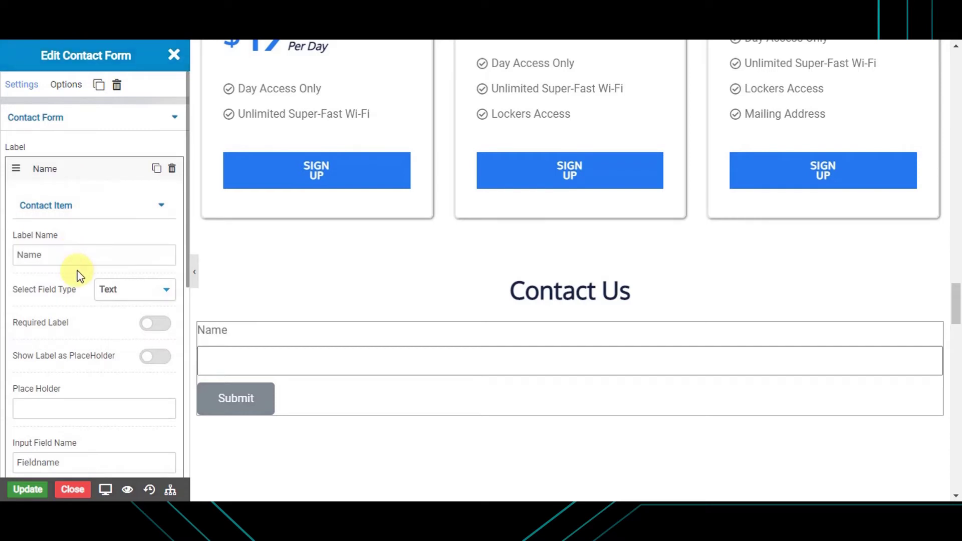
Choose Text as the Name field's type and make the field required
{"action": "scroll", "coordinate": [78, 276], "scroll_direction": "down", "scroll_amount": 3}
{"action": "left_click", "coordinate": [138, 213]}
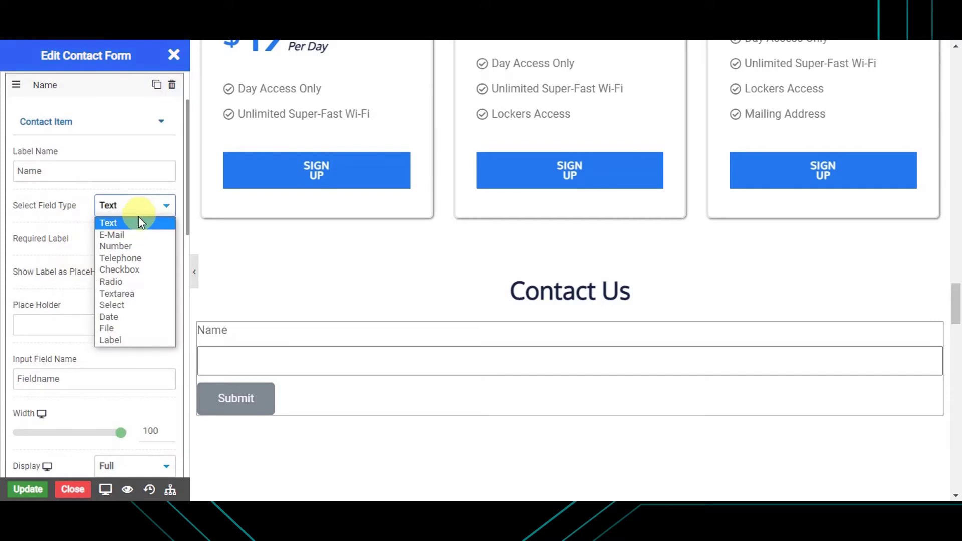
{"action": "left_click", "coordinate": [139, 222]}
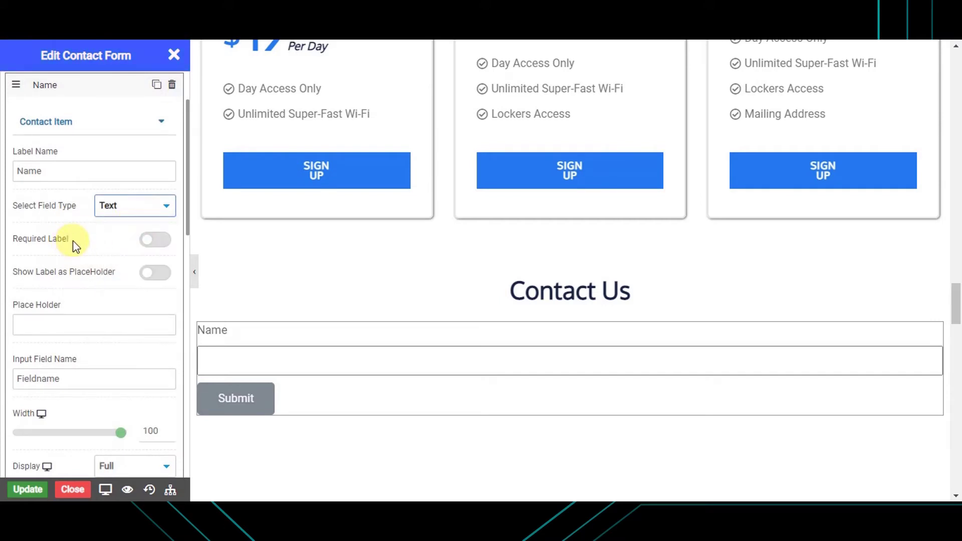
{"action": "left_click", "coordinate": [157, 242]}
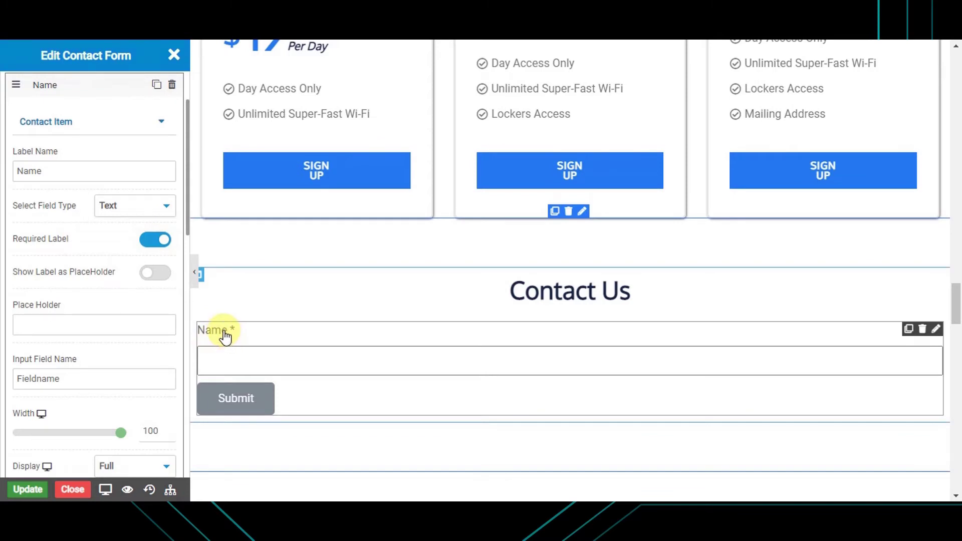
Try showing the Name field's label as its placeholder, and switch the option back off
{"action": "left_click", "coordinate": [155, 274]}
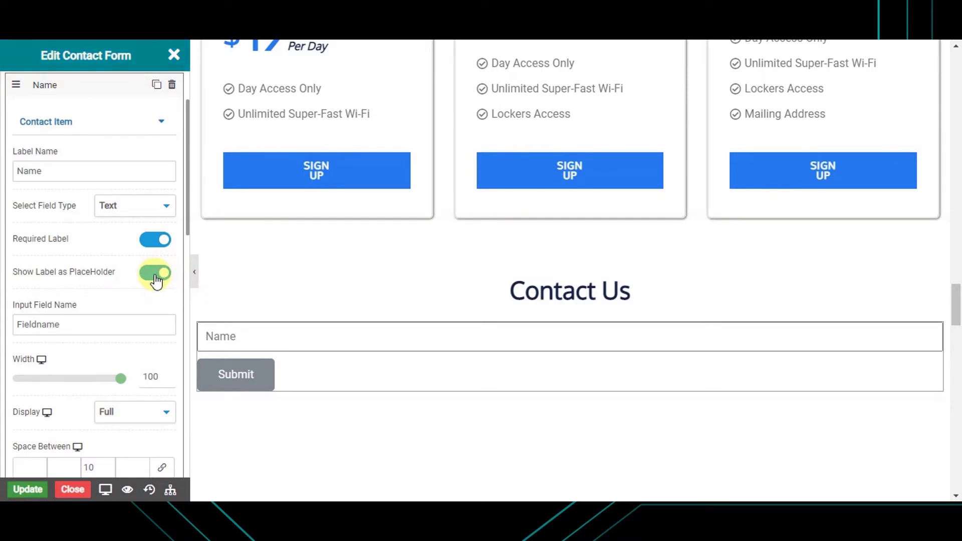
{"action": "left_click", "coordinate": [155, 274]}
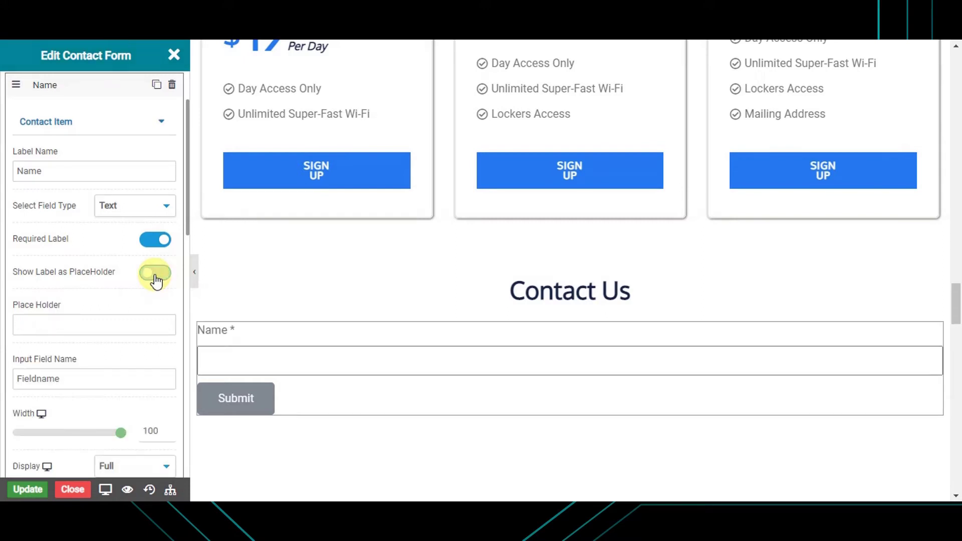
Enter "Name" as the Name field's placeholder text and switch on showing its label as the placeholder
{"action": "left_click", "coordinate": [90, 323]}
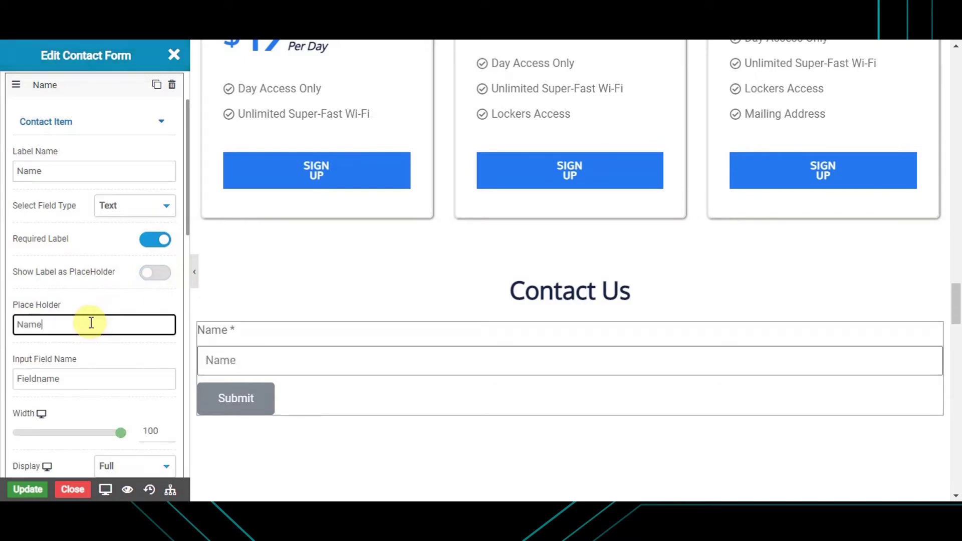
{"action": "left_click", "coordinate": [153, 284]}
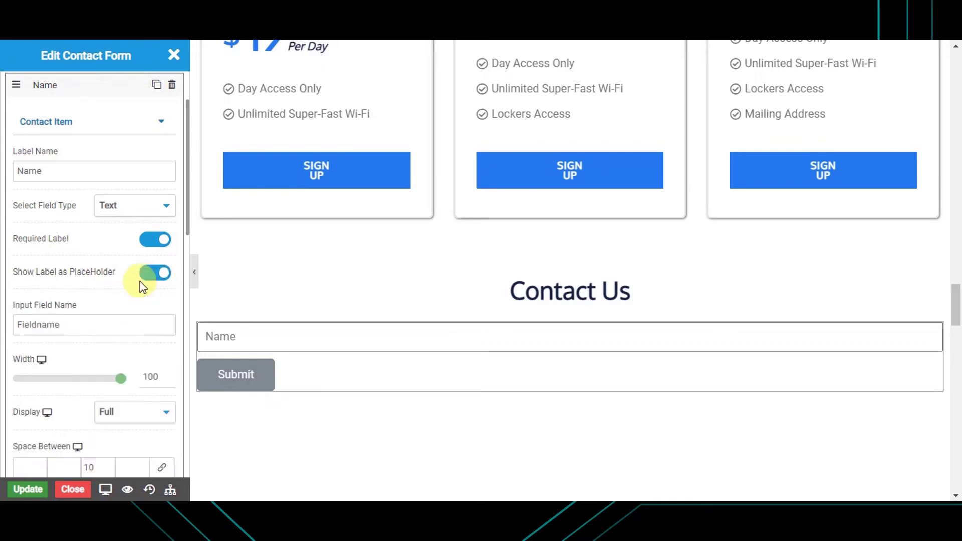
Set the Name field's input field name to "Name" and collapse its settings
{"action": "left_click", "coordinate": [97, 323]}
{"action": "double_click", "coordinate": [97, 323]}
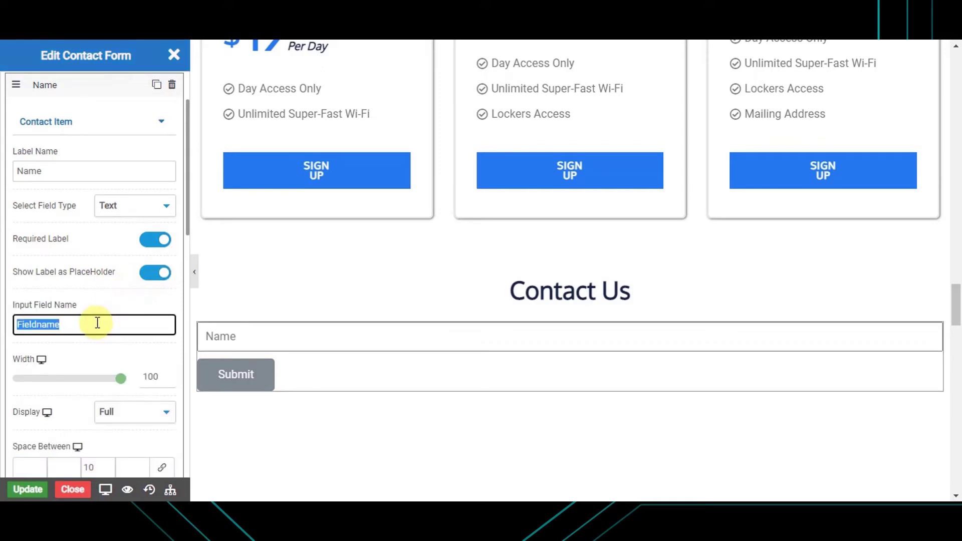
{"action": "type", "text": "Name"}
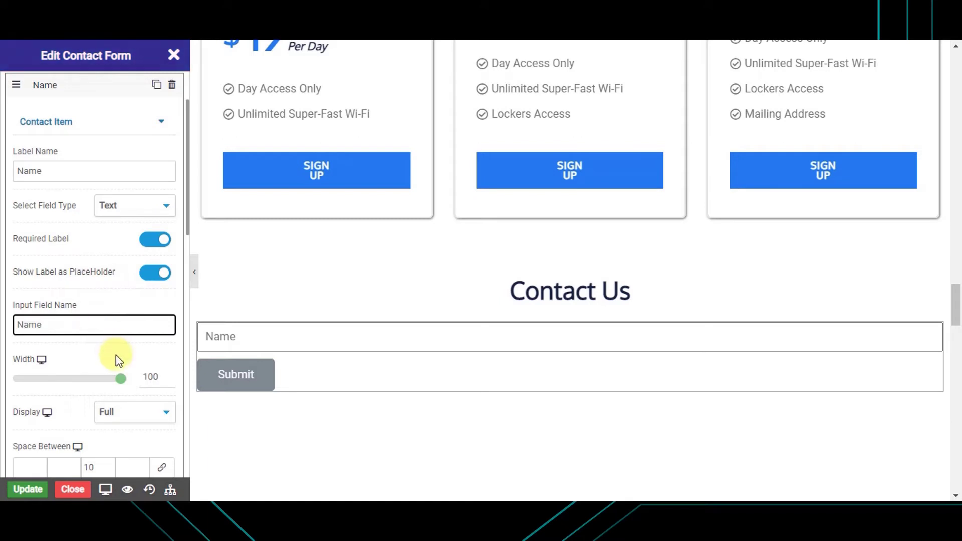
{"action": "left_click", "coordinate": [115, 171]}
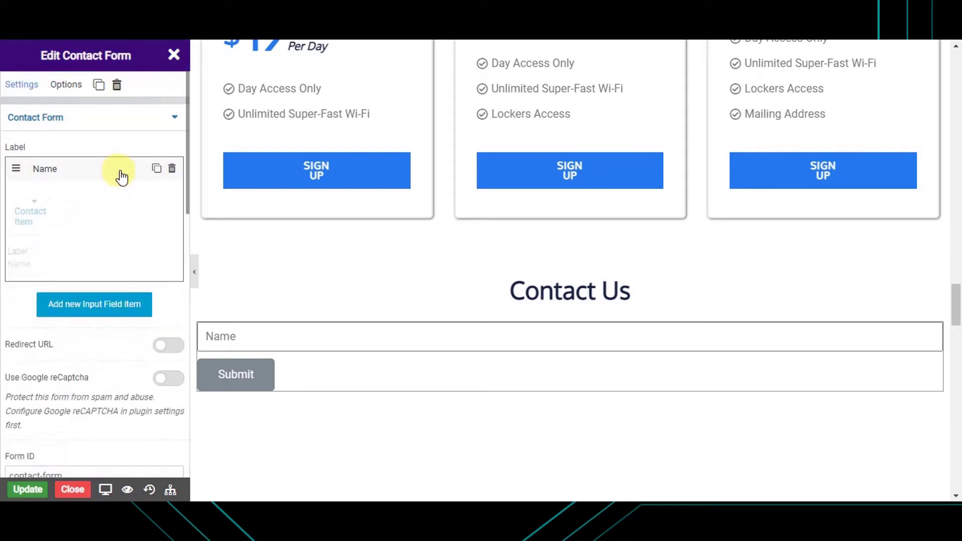
Duplicate the Name field and set the copy's label name to "Email"
{"action": "left_click", "coordinate": [158, 171]}
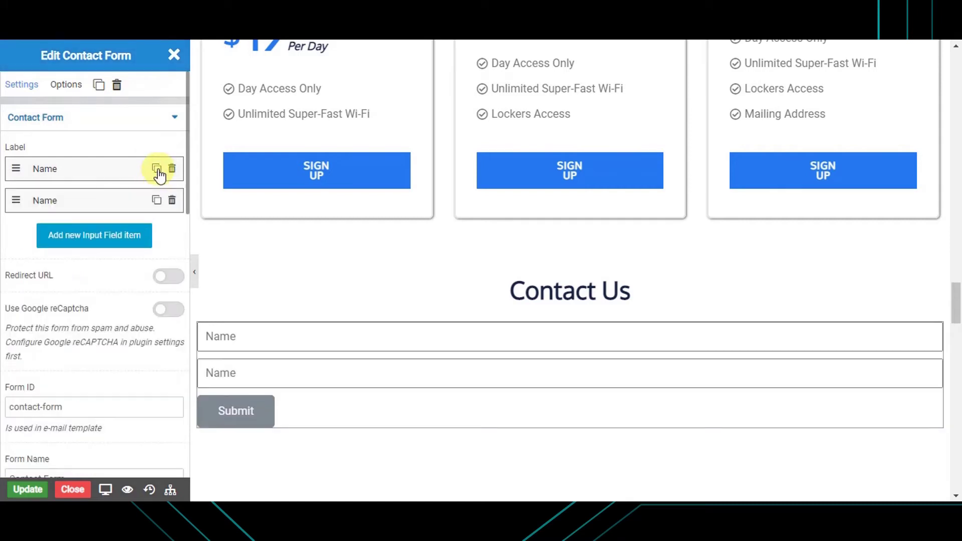
{"action": "left_click", "coordinate": [91, 201]}
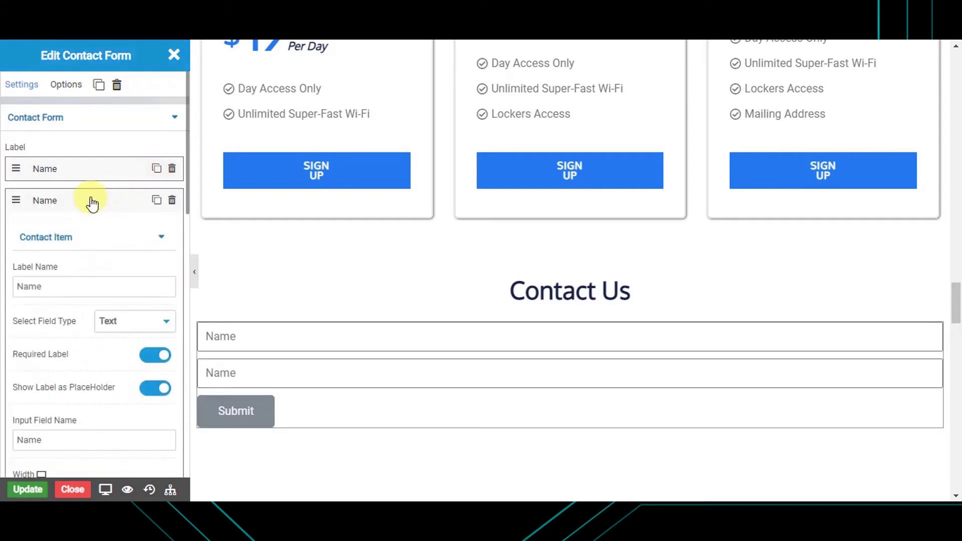
{"action": "left_click", "coordinate": [64, 290]}
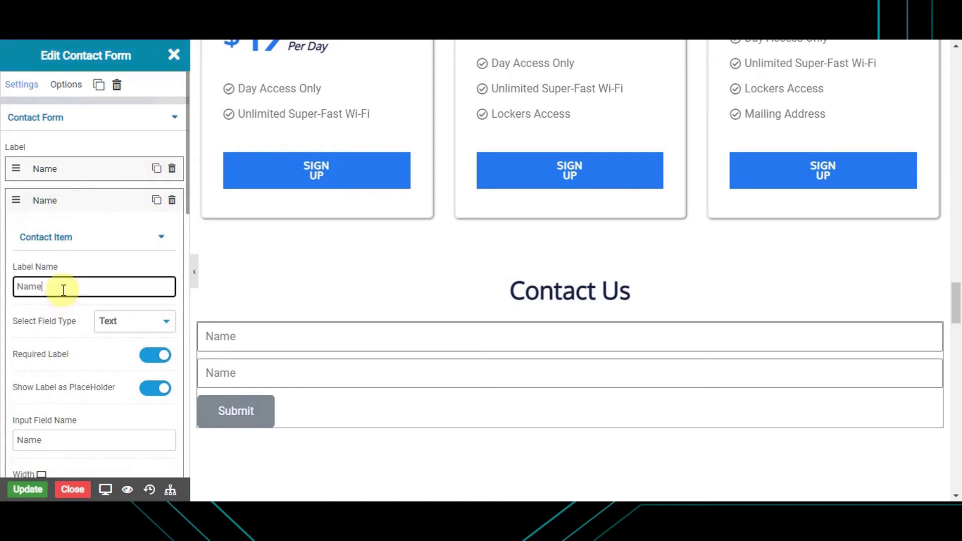
{"action": "type", "text": "Email"}
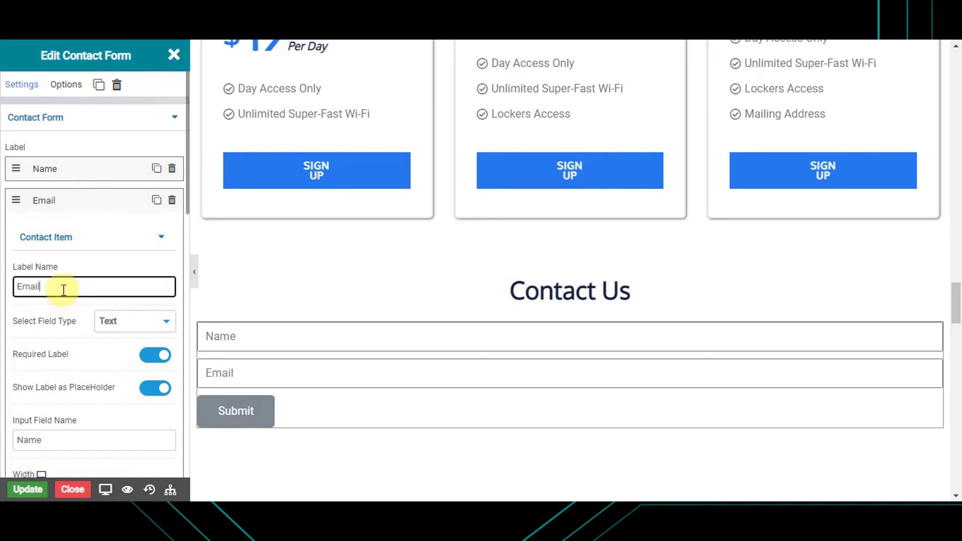
Set the Email field's type to E-Mail and its input field name to "email"
{"action": "left_click", "coordinate": [129, 326]}
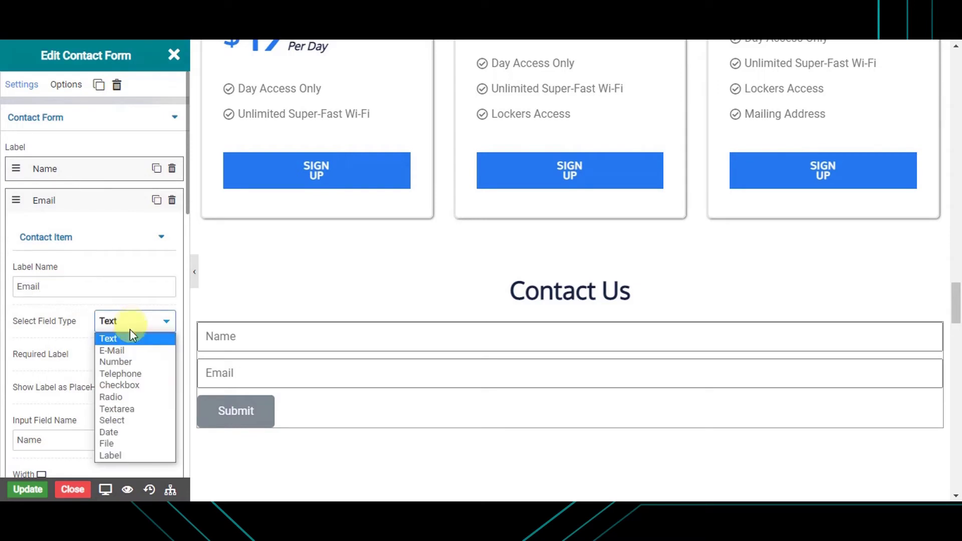
{"action": "left_click", "coordinate": [128, 353]}
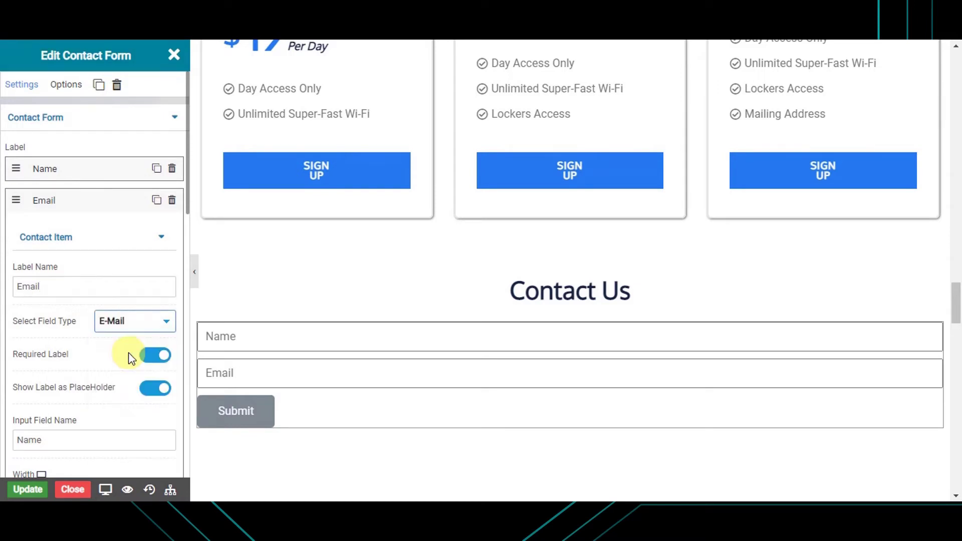
{"action": "scroll", "coordinate": [128, 355], "scroll_direction": "down", "scroll_amount": 2}
{"action": "left_click", "coordinate": [81, 335]}
{"action": "double_click", "coordinate": [82, 335]}
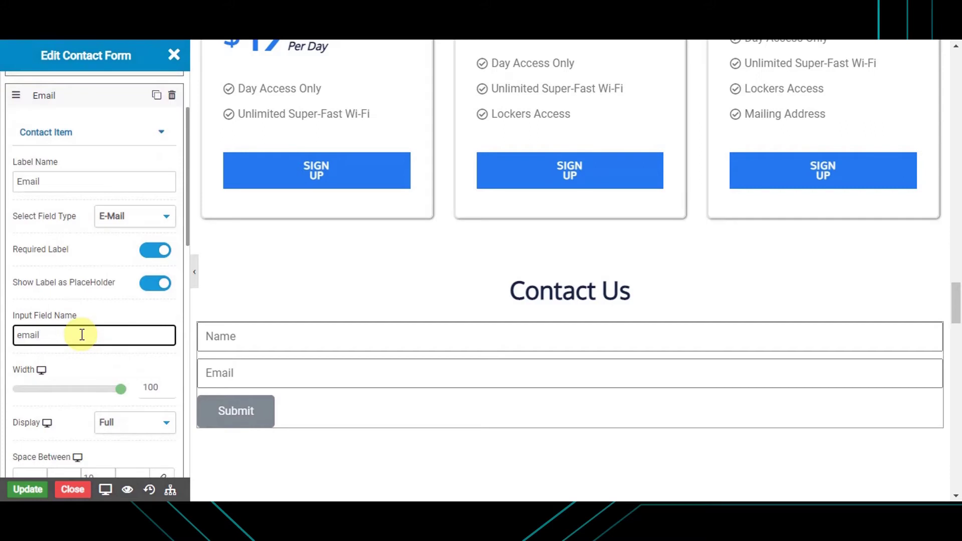
{"action": "scroll", "coordinate": [79, 337], "scroll_direction": "down", "scroll_amount": 2}
{"action": "scroll", "coordinate": [79, 337], "scroll_direction": "up", "scroll_amount": 4}
{"action": "left_click", "coordinate": [82, 182]}
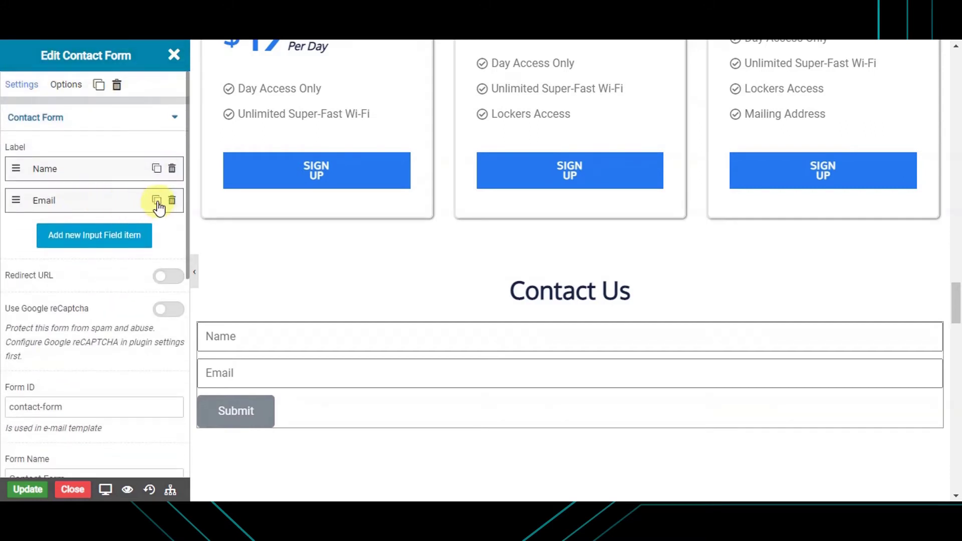
Duplicate the Email field and set the copy's label name to "Subject"
{"action": "left_click", "coordinate": [157, 201]}
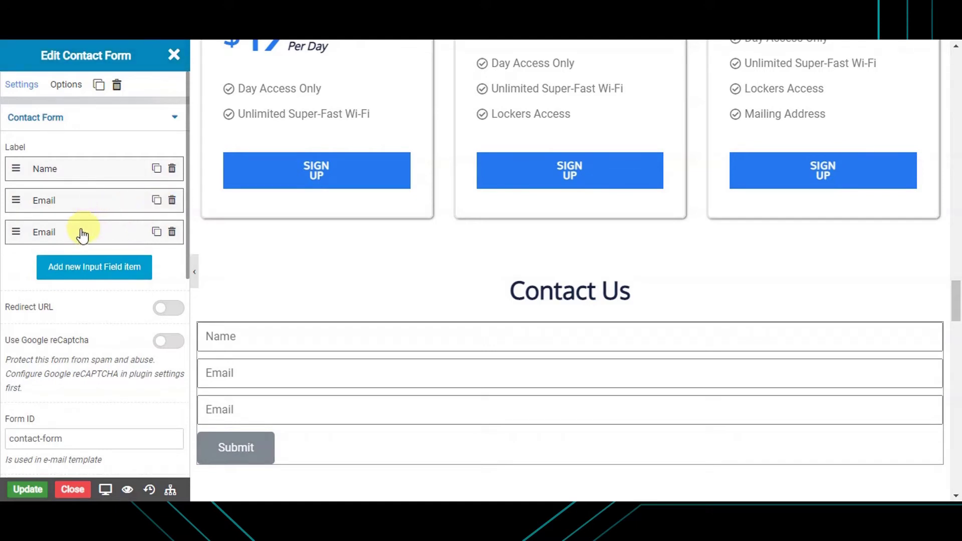
{"action": "left_click", "coordinate": [48, 233]}
{"action": "left_click", "coordinate": [60, 318]}
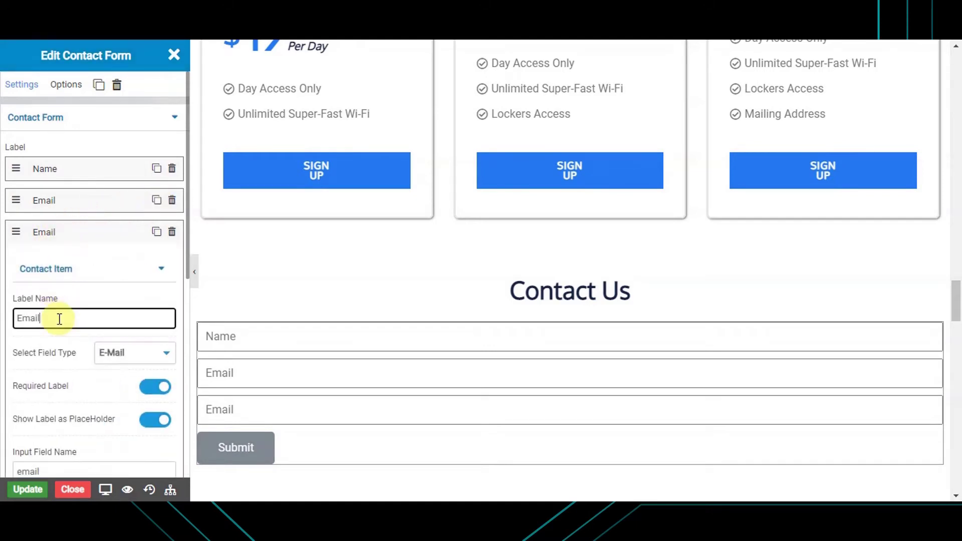
{"action": "type", "text": "Subject"}
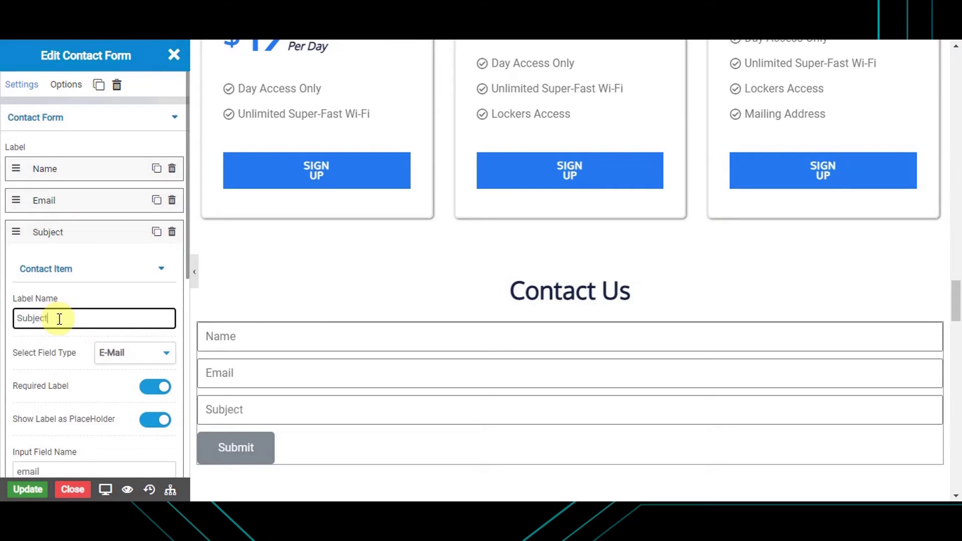
Set the Subject field's type to Text and its input field name to "subject"
{"action": "scroll", "coordinate": [59, 319], "scroll_direction": "down", "scroll_amount": 2}
{"action": "left_click", "coordinate": [150, 261]}
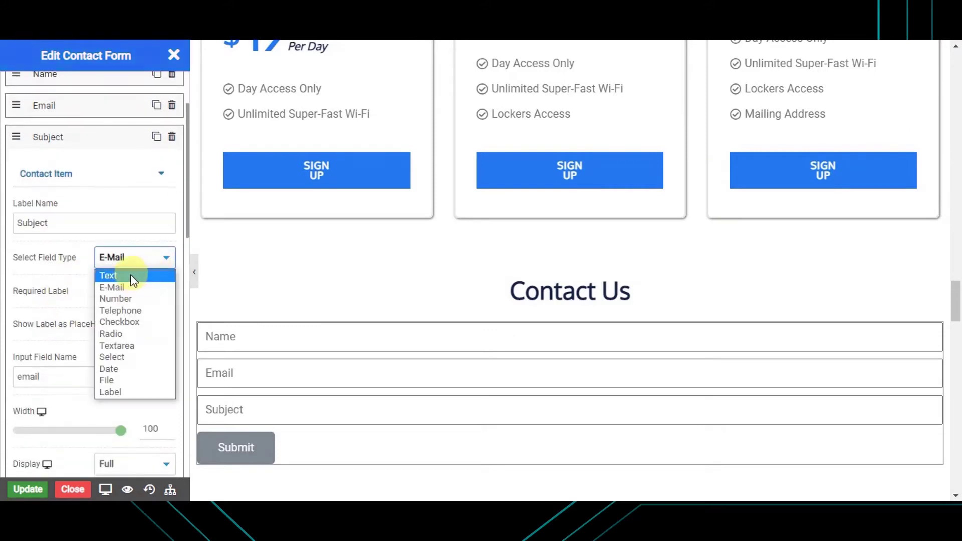
{"action": "left_click", "coordinate": [128, 276]}
{"action": "left_click", "coordinate": [57, 376]}
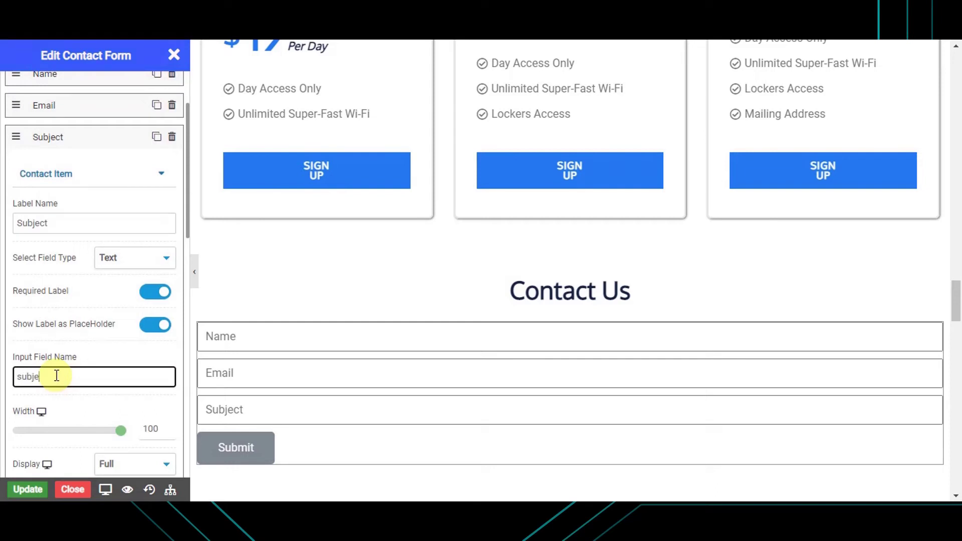
{"action": "scroll", "coordinate": [150, 370], "scroll_direction": "down", "scroll_amount": 2}
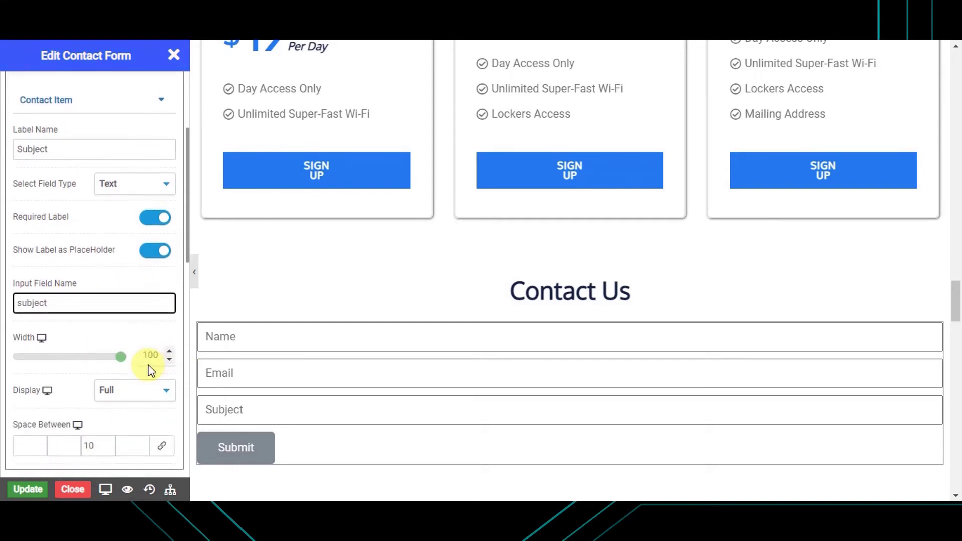
{"action": "scroll", "coordinate": [150, 370], "scroll_direction": "up", "scroll_amount": 3}
{"action": "scroll", "coordinate": [151, 371], "scroll_direction": "up", "scroll_amount": 1}
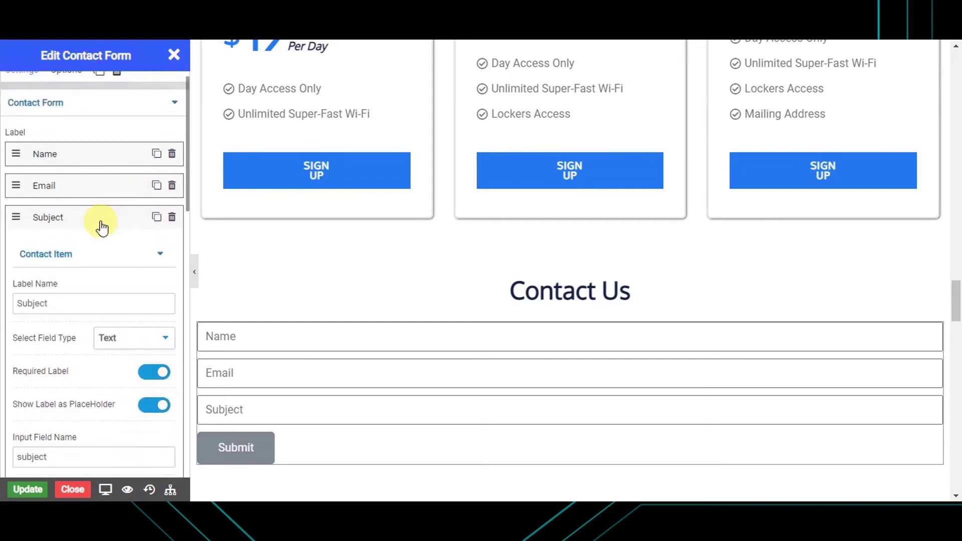
{"action": "left_click", "coordinate": [145, 226]}
Duplicate the Subject field and set the copy's label name to "Message"
{"action": "left_click", "coordinate": [156, 218]}
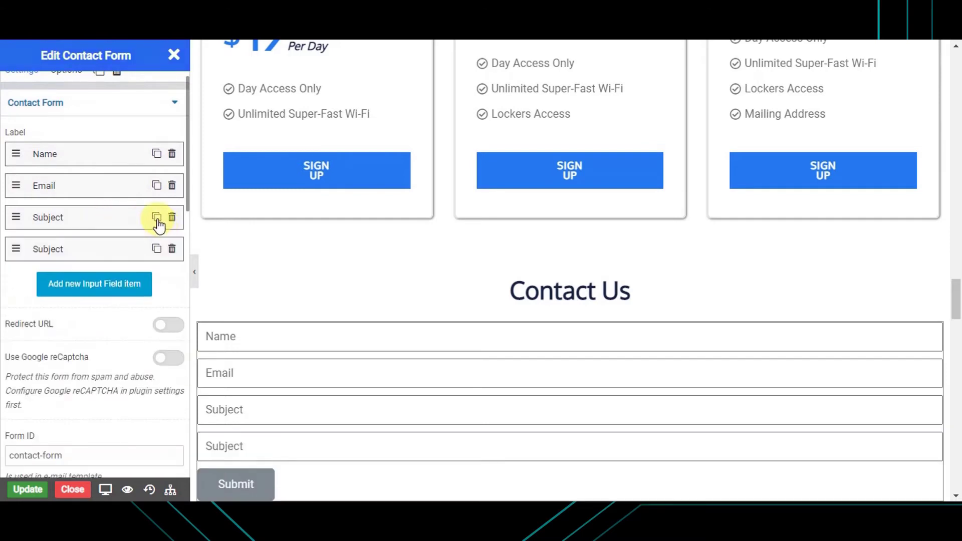
{"action": "left_click", "coordinate": [80, 250]}
{"action": "scroll", "coordinate": [251, 386], "scroll_direction": "down", "scroll_amount": 3}
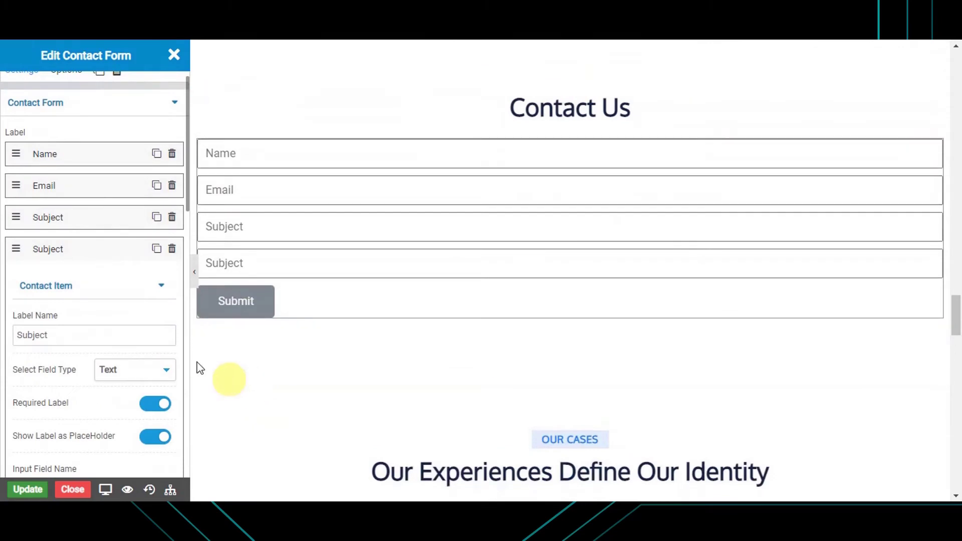
{"action": "left_click", "coordinate": [94, 335]}
{"action": "double_click", "coordinate": [94, 335]}
{"action": "type", "text": "Message"}
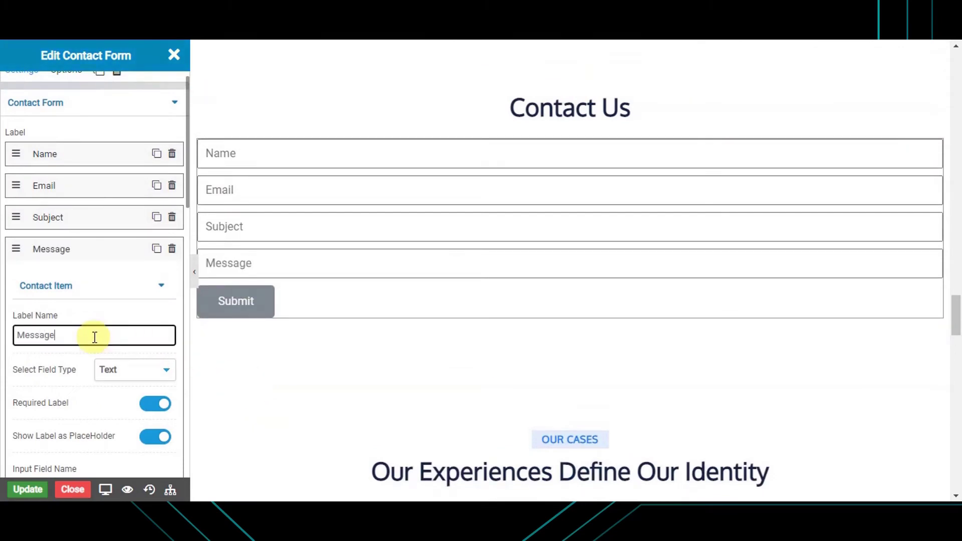
Choose Textarea as the Message field's type
{"action": "scroll", "coordinate": [93, 337], "scroll_direction": "down", "scroll_amount": 3}
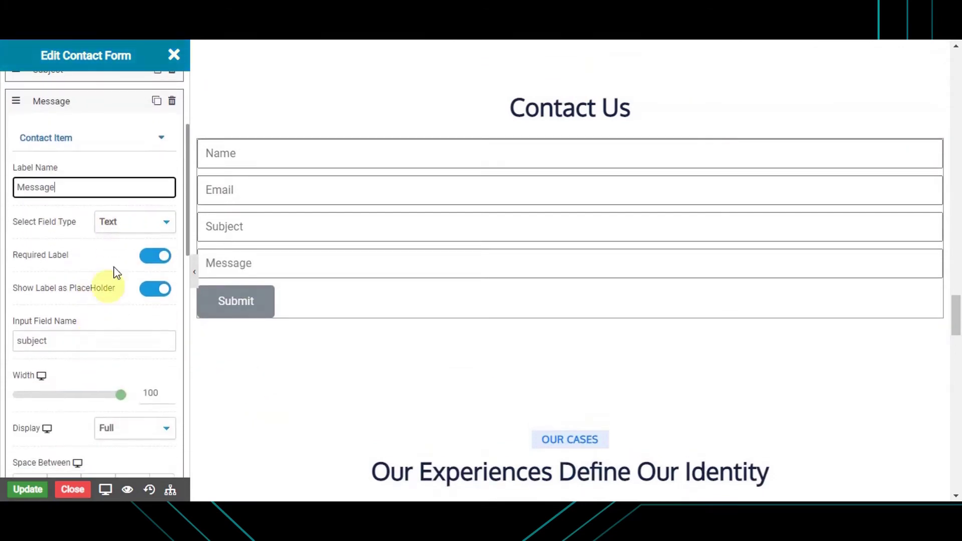
{"action": "left_click", "coordinate": [129, 221]}
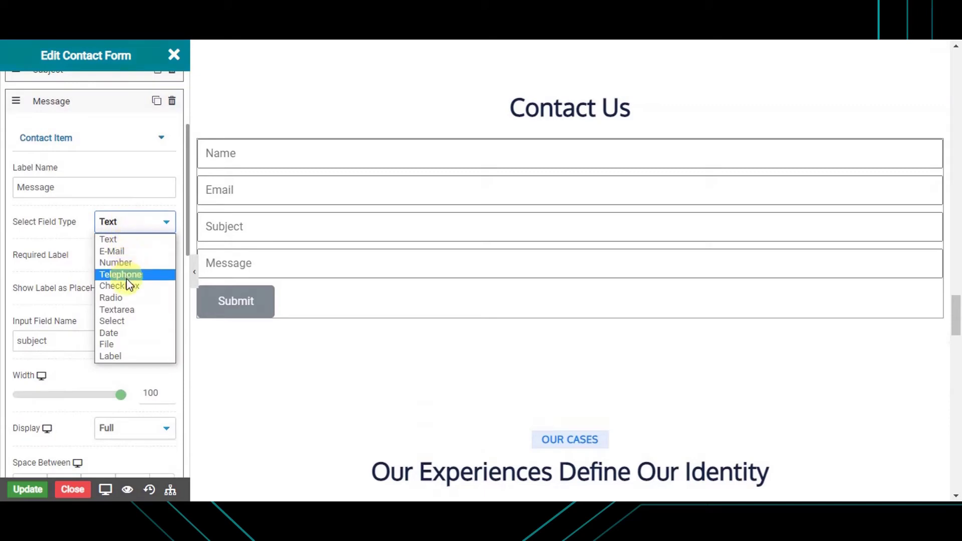
{"action": "left_click", "coordinate": [129, 308]}
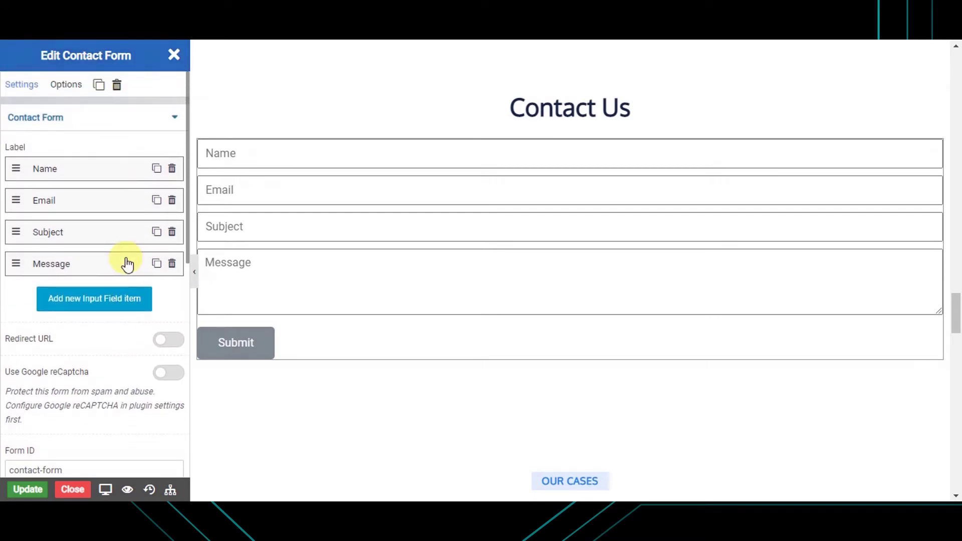
Review the type, required, placeholder and input field name settings of the Email, Subject and Message fields
{"action": "left_click", "coordinate": [102, 205]}
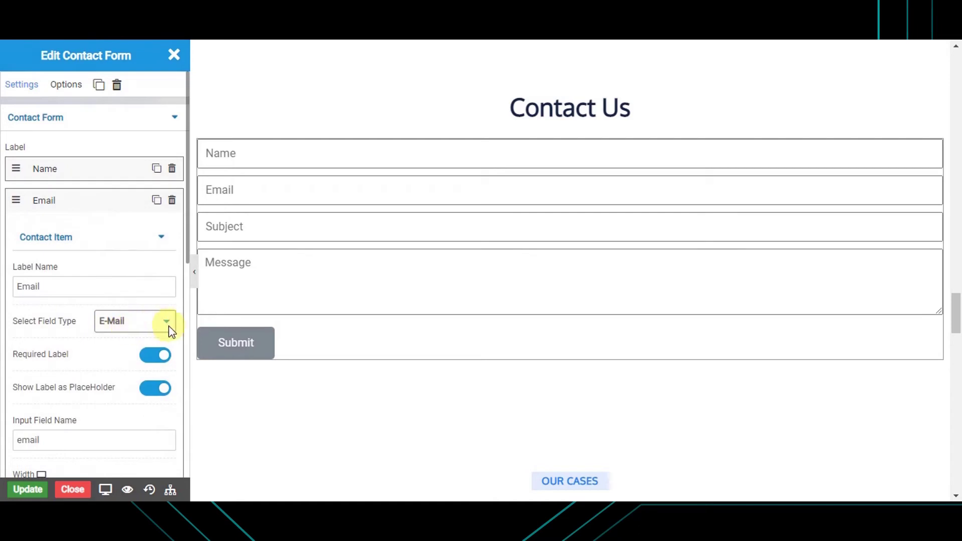
{"action": "scroll", "coordinate": [150, 322], "scroll_direction": "down", "scroll_amount": 3}
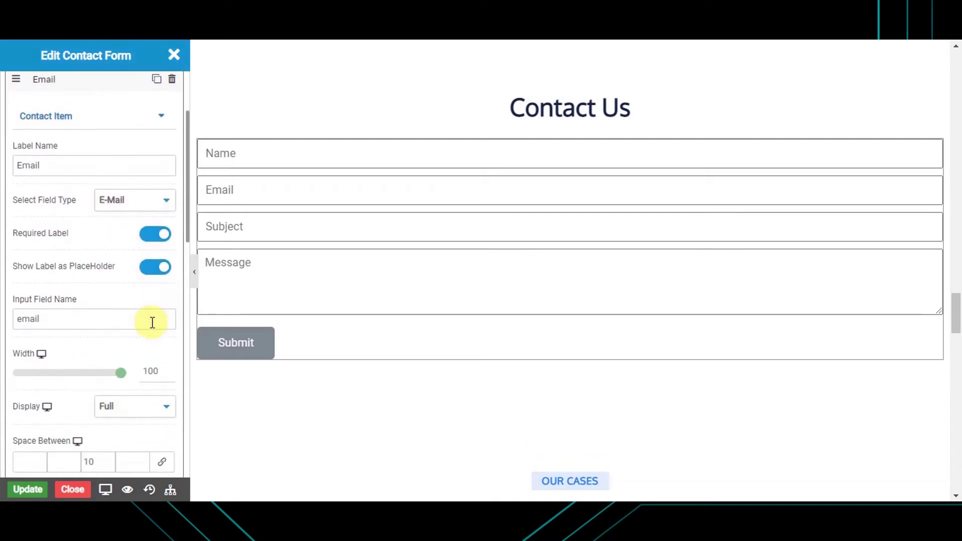
{"action": "scroll", "coordinate": [83, 321], "scroll_direction": "up", "scroll_amount": 1}
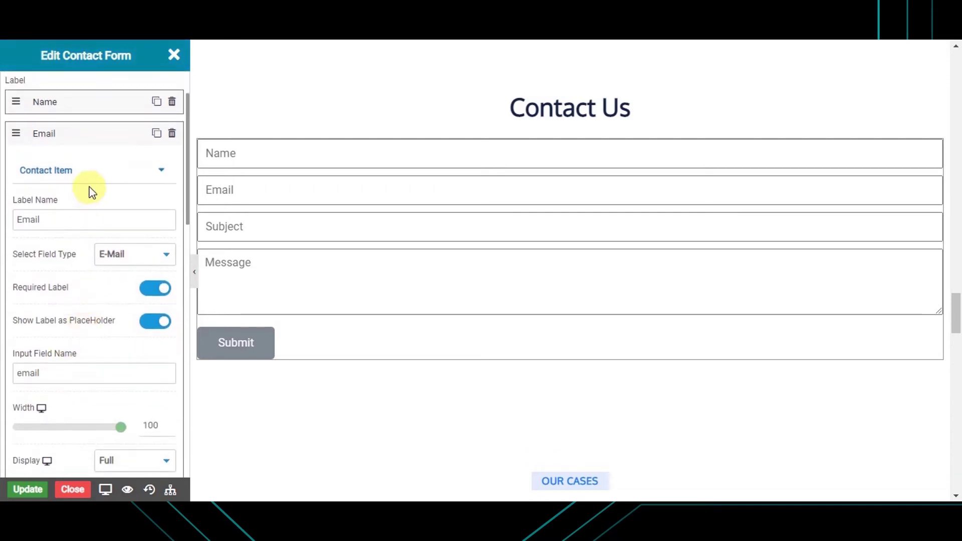
{"action": "left_click", "coordinate": [86, 143]}
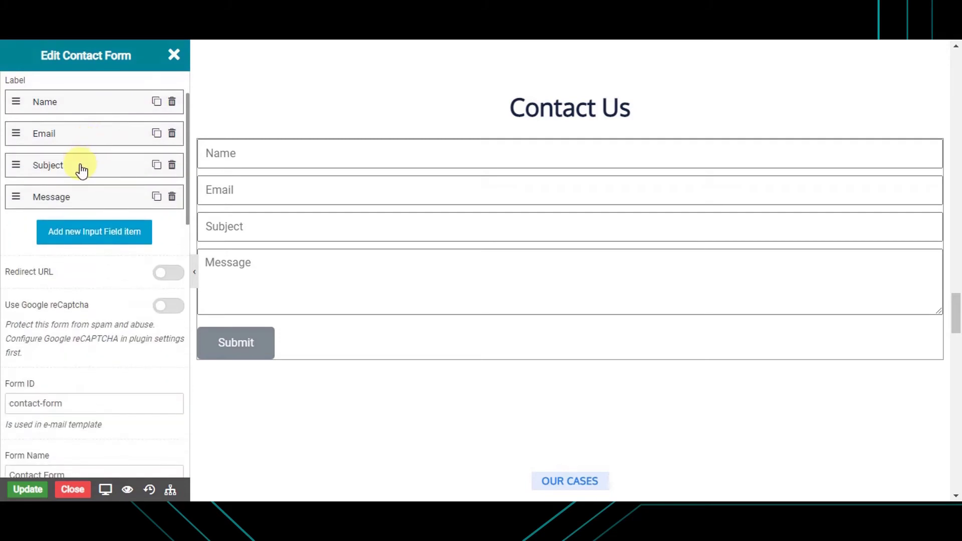
{"action": "left_click", "coordinate": [81, 168]}
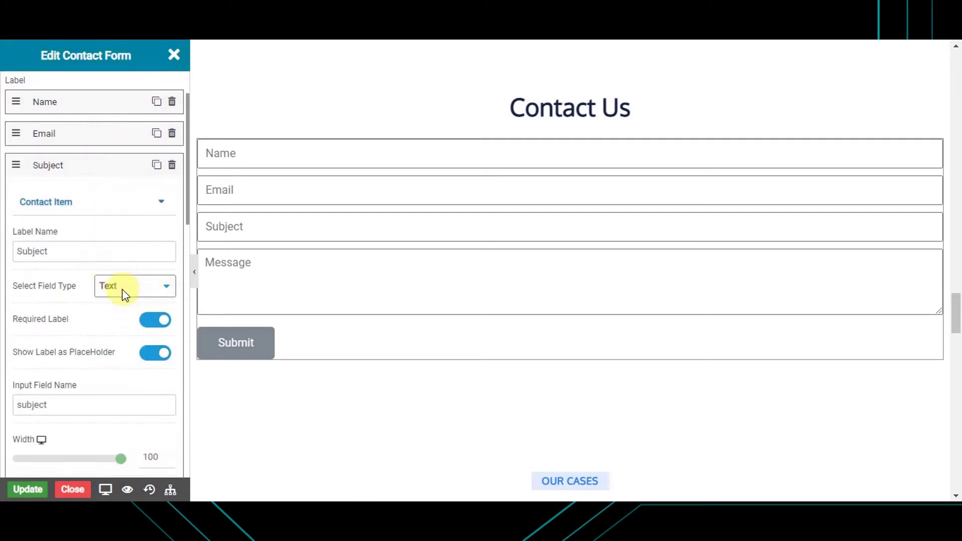
{"action": "scroll", "coordinate": [107, 344], "scroll_direction": "down", "scroll_amount": 2}
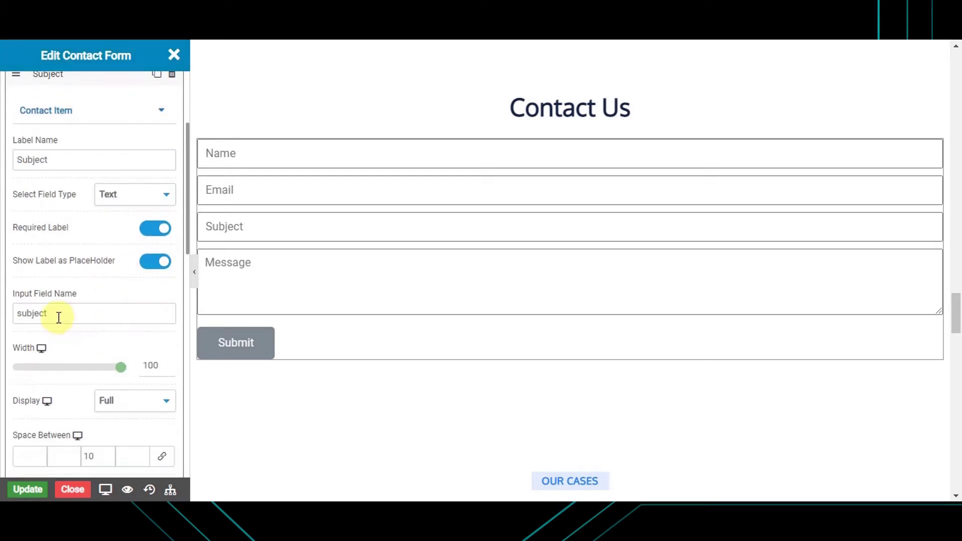
{"action": "scroll", "coordinate": [58, 317], "scroll_direction": "up", "scroll_amount": 3}
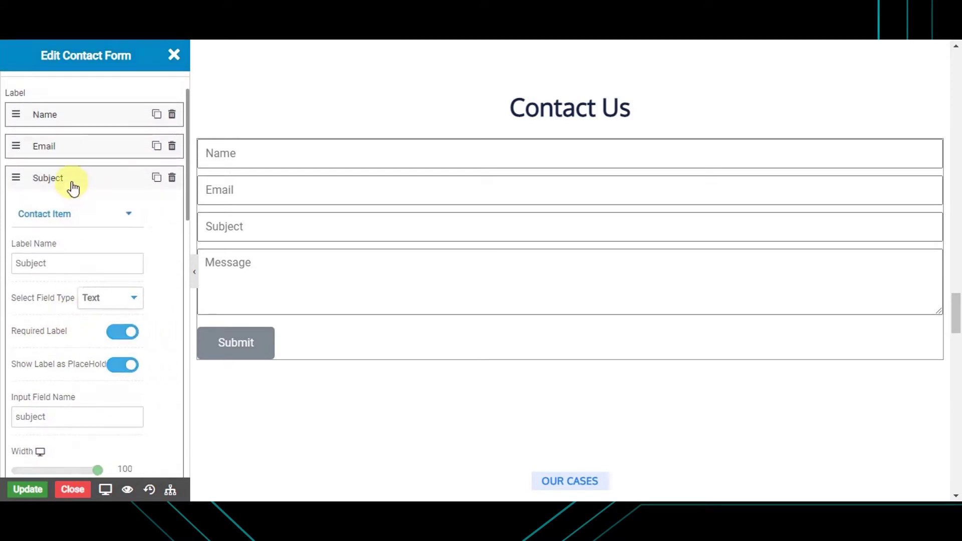
{"action": "left_click", "coordinate": [72, 188]}
{"action": "left_click", "coordinate": [77, 210]}
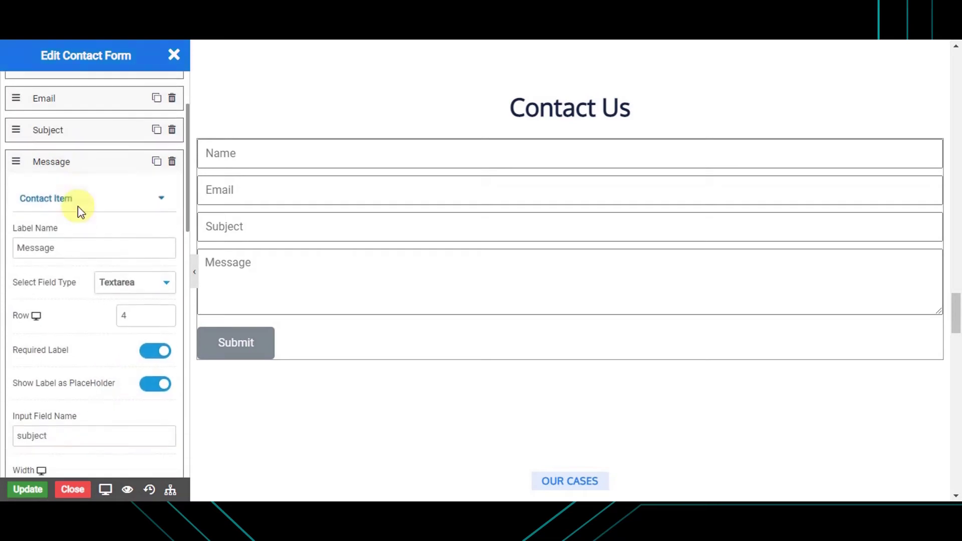
{"action": "scroll", "coordinate": [77, 206], "scroll_direction": "down", "scroll_amount": 2}
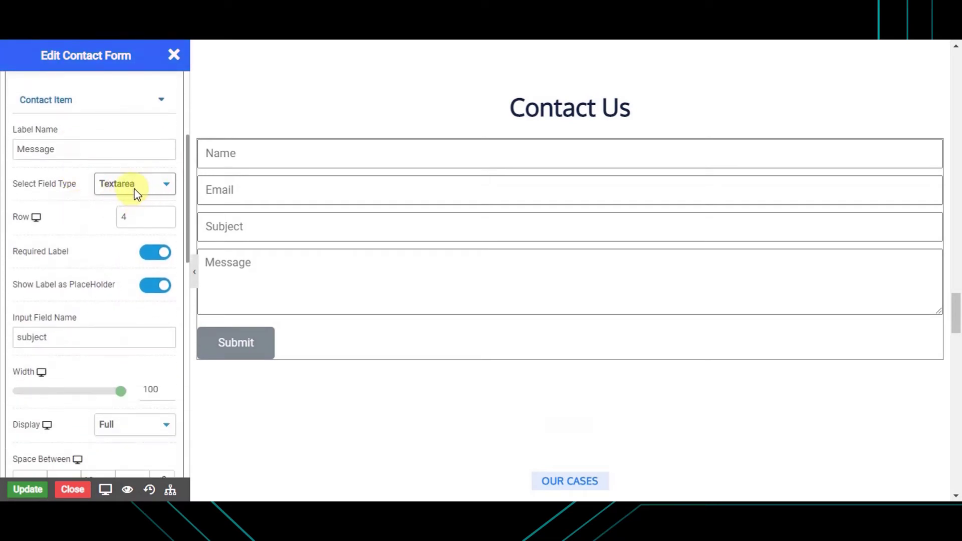
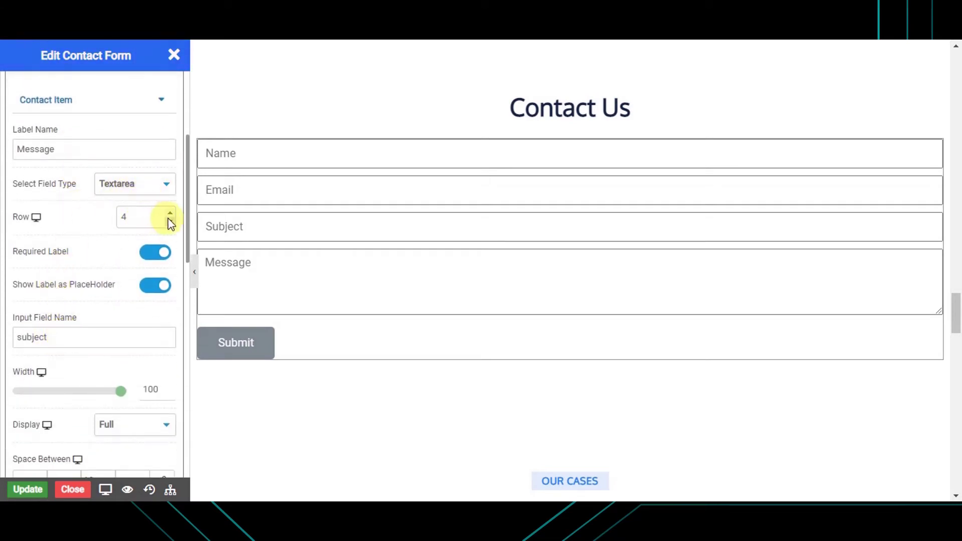
Try 6 rows for the Message text area, restore 4 rows and look through the available field types
{"action": "left_click", "coordinate": [171, 213]}
{"action": "left_click", "coordinate": [170, 213]}
{"action": "left_click", "coordinate": [171, 213]}
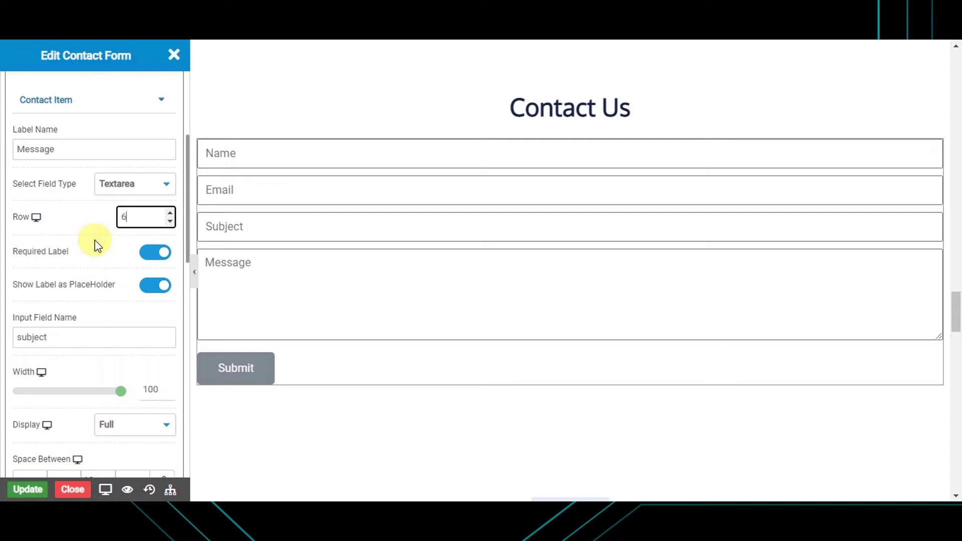
{"action": "key", "text": "BackSpace"}
{"action": "type", "text": "4"}
{"action": "left_click", "coordinate": [164, 184]}
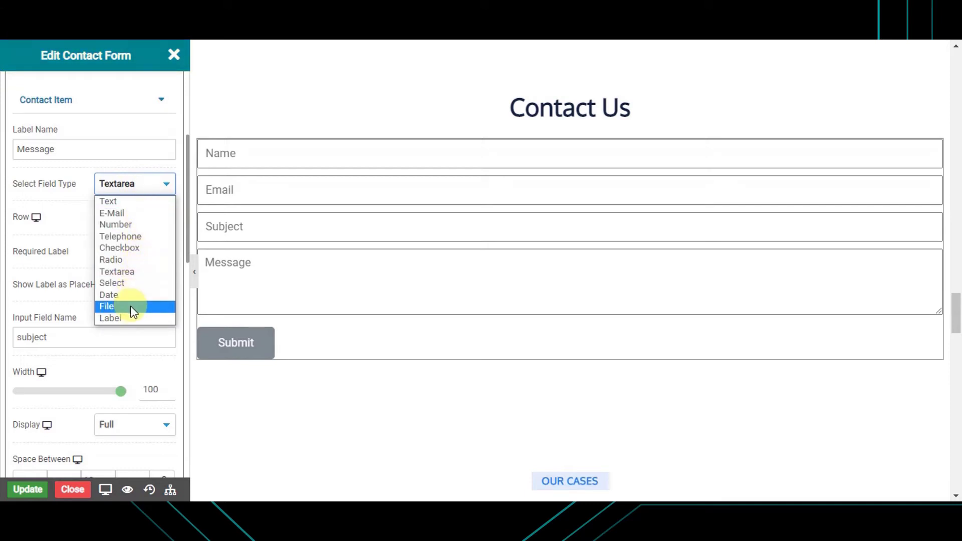
{"action": "left_click", "coordinate": [151, 189]}
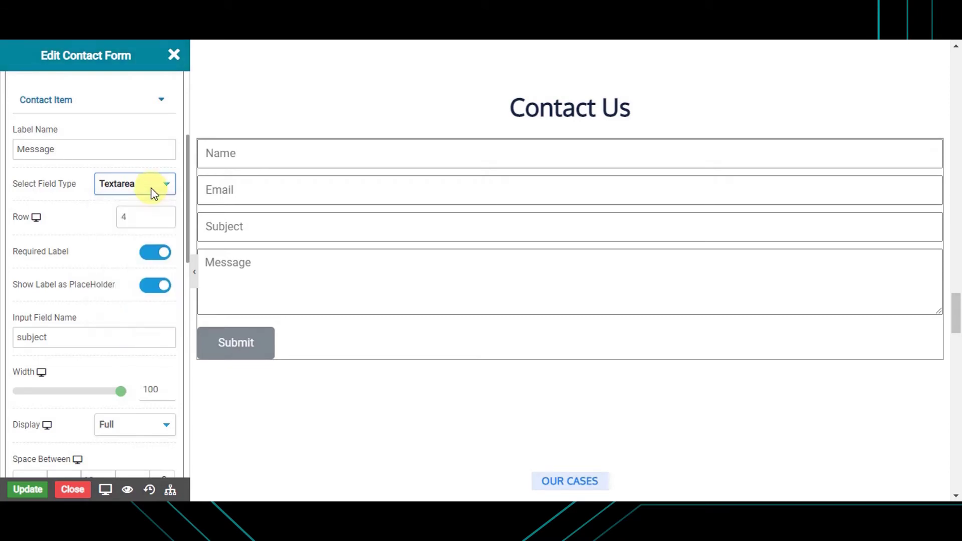
Set the Name field's display to Inline and its width to 50
{"action": "scroll", "coordinate": [150, 191], "scroll_direction": "up", "scroll_amount": 4}
{"action": "scroll", "coordinate": [140, 196], "scroll_direction": "down", "scroll_amount": 1}
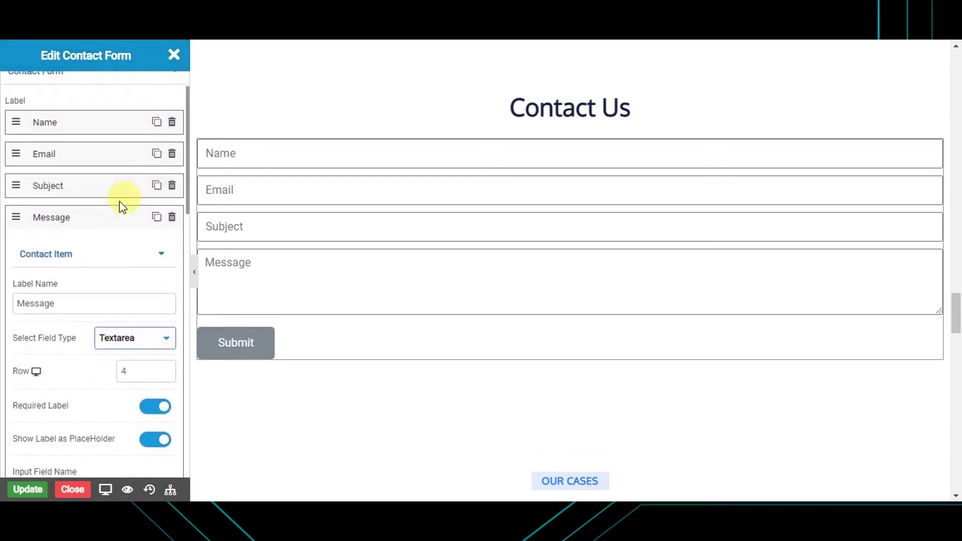
{"action": "left_click", "coordinate": [107, 219]}
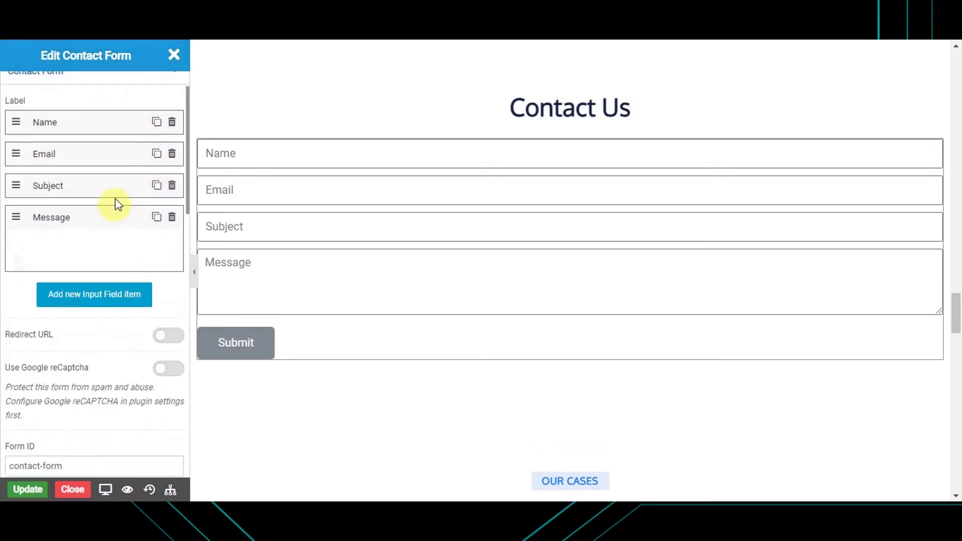
{"action": "left_click", "coordinate": [84, 127]}
{"action": "scroll", "coordinate": [101, 339], "scroll_direction": "down", "scroll_amount": 1}
{"action": "left_click", "coordinate": [100, 340]}
{"action": "left_click_drag", "start_coordinate": [100, 342], "coordinate": [127, 347]}
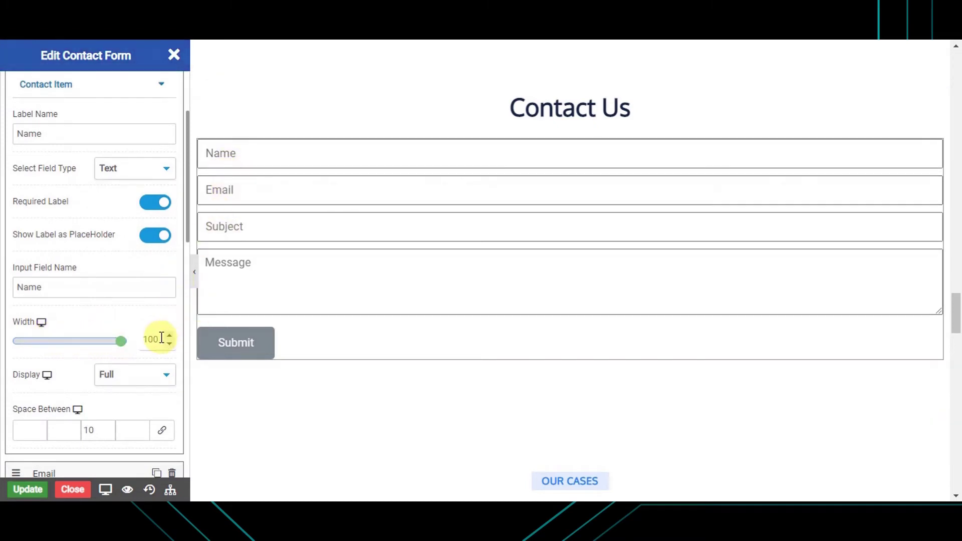
{"action": "left_click", "coordinate": [142, 381]}
{"action": "left_click", "coordinate": [121, 410]}
{"action": "left_click", "coordinate": [154, 342]}
{"action": "type", "text": "50"}
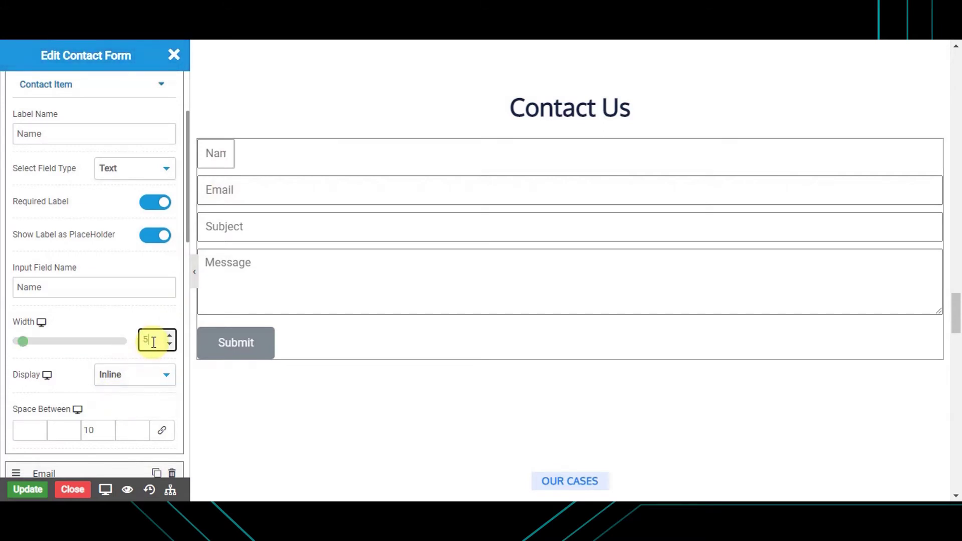
{"action": "scroll", "coordinate": [153, 342], "scroll_direction": "up", "scroll_amount": 3}
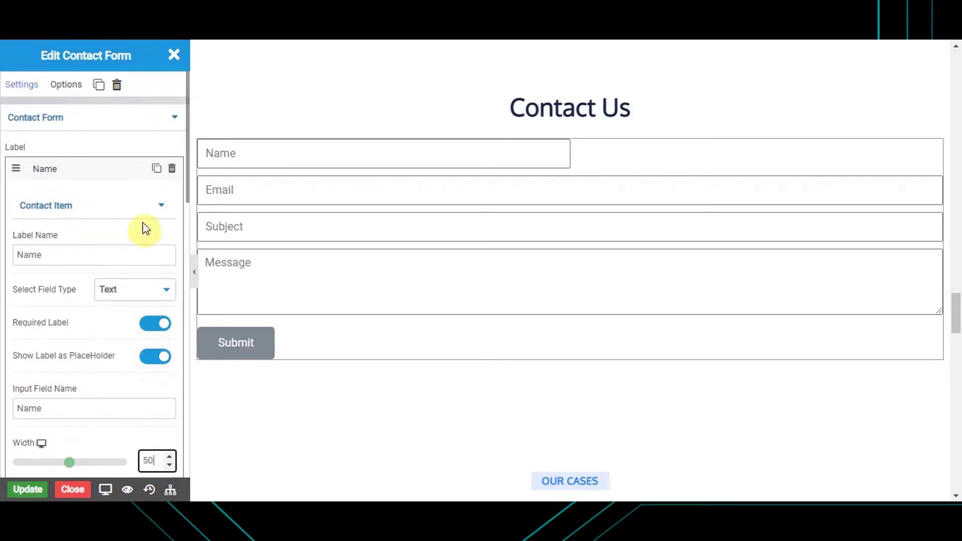
{"action": "left_click", "coordinate": [95, 175]}
Set the Email field's display to Inline and its width to 50, placing it beside the Name field
{"action": "left_click", "coordinate": [97, 207]}
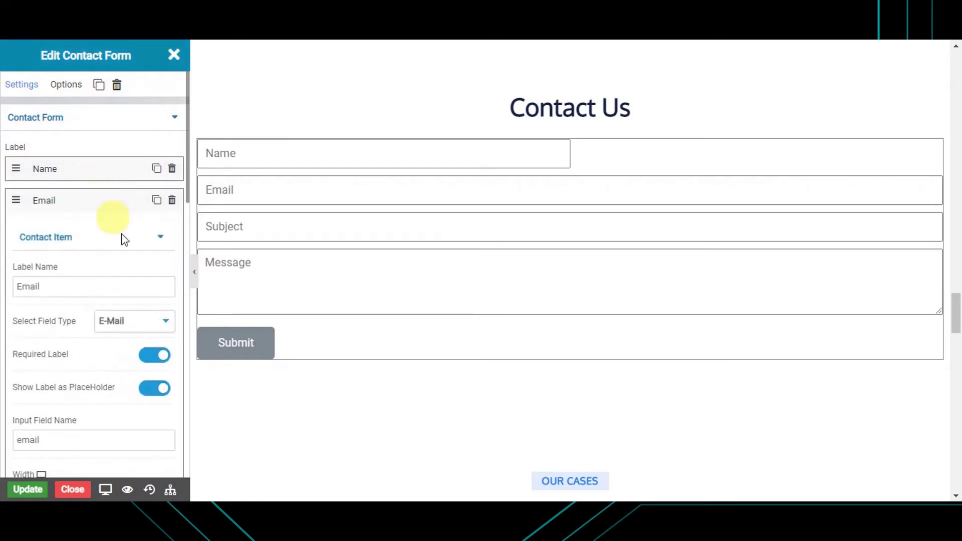
{"action": "scroll", "coordinate": [135, 369], "scroll_direction": "down", "scroll_amount": 4}
{"action": "left_click", "coordinate": [136, 338]}
{"action": "left_click", "coordinate": [131, 363]}
{"action": "left_click", "coordinate": [153, 295]}
{"action": "type", "text": "50"}
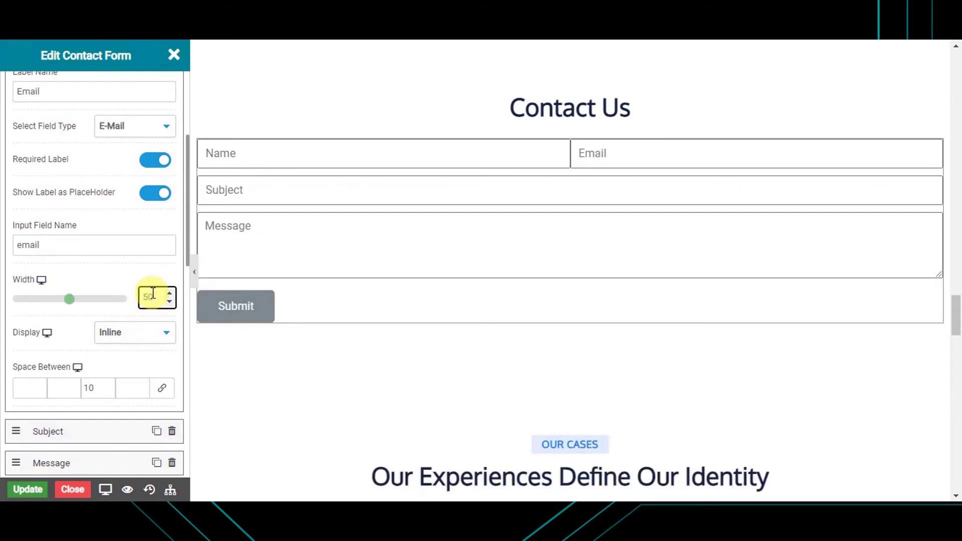
Set the Email field's right and left Space Between values to 10
{"action": "scroll", "coordinate": [150, 294], "scroll_direction": "up", "scroll_amount": 1}
{"action": "scroll", "coordinate": [151, 301], "scroll_direction": "down", "scroll_amount": 1}
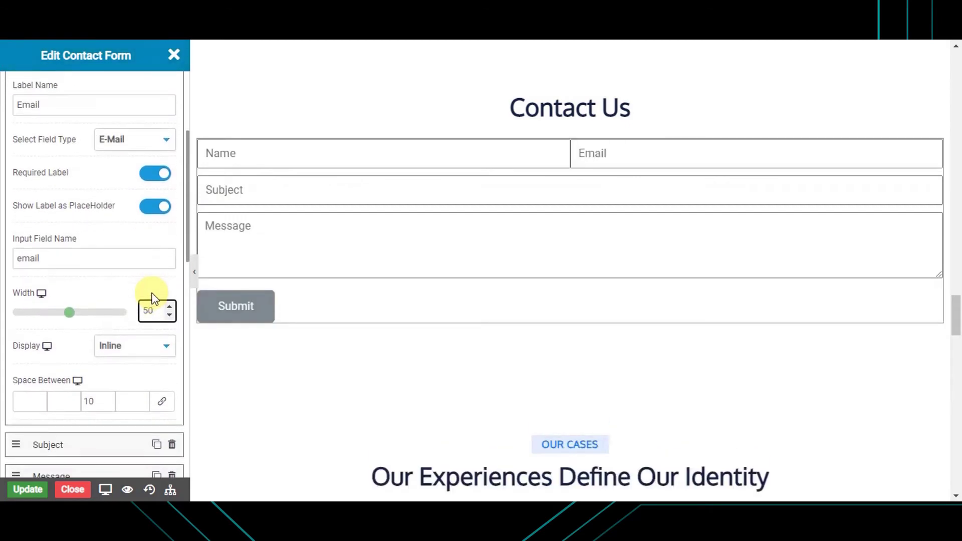
{"action": "left_click", "coordinate": [59, 402]}
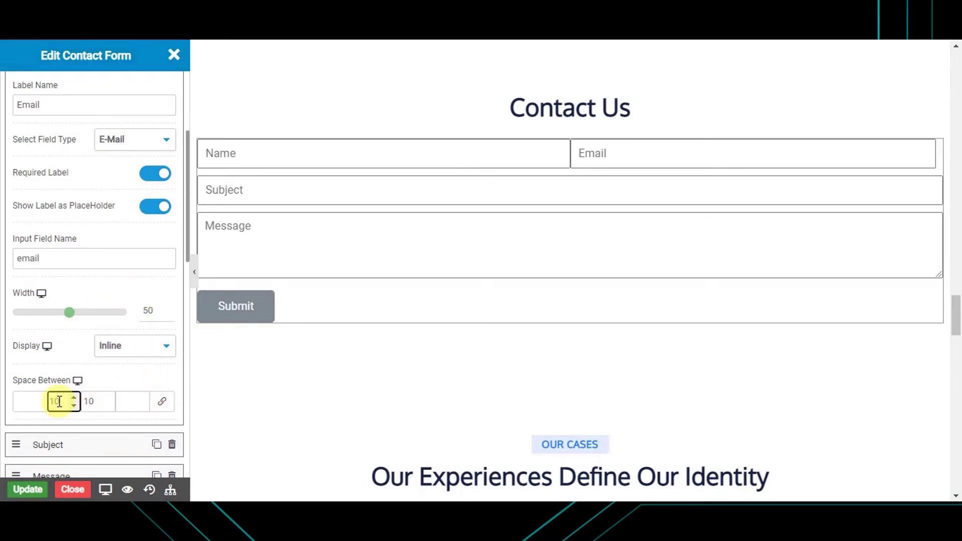
{"action": "type", "text": "10"}
{"action": "left_click", "coordinate": [130, 410]}
{"action": "type", "text": "10"}
{"action": "scroll", "coordinate": [127, 401], "scroll_direction": "up", "scroll_amount": 3}
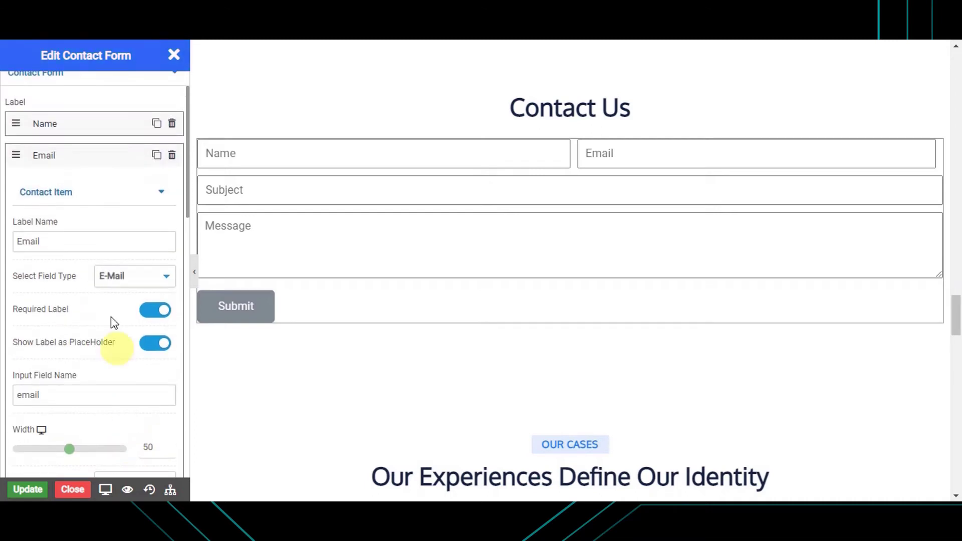
{"action": "left_click", "coordinate": [82, 158]}
Set the Subject field's right Space Between value to 10
{"action": "left_click", "coordinate": [89, 192]}
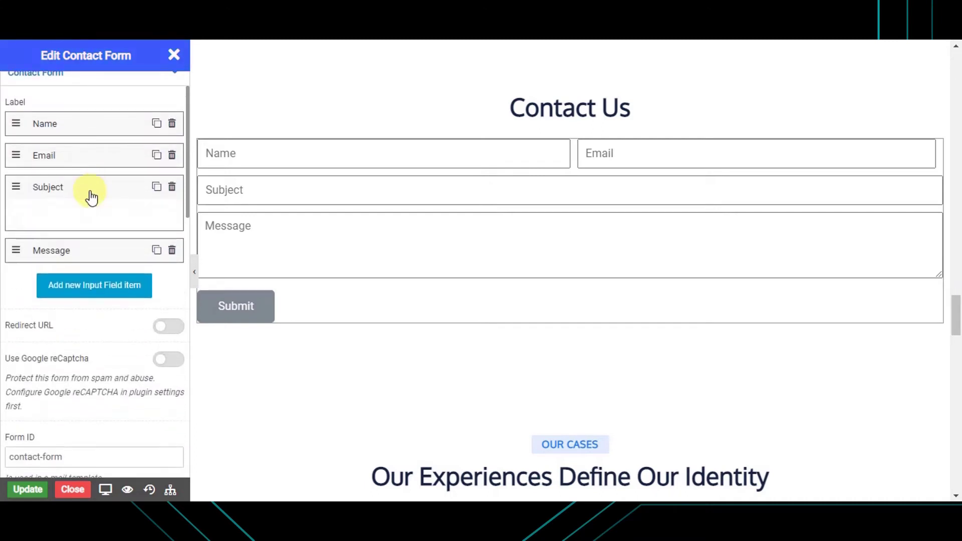
{"action": "scroll", "coordinate": [119, 337], "scroll_direction": "down", "scroll_amount": 4}
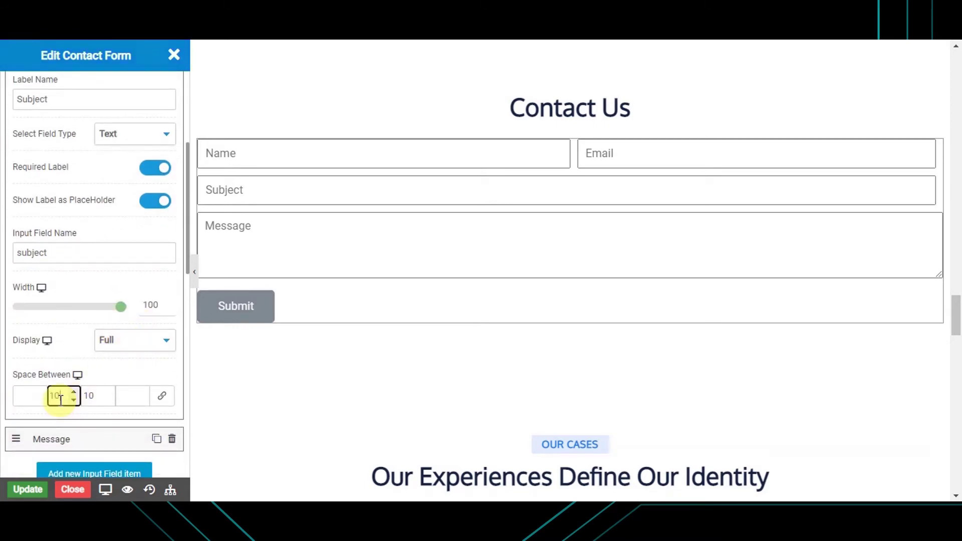
{"action": "scroll", "coordinate": [95, 319], "scroll_direction": "up", "scroll_amount": 3}
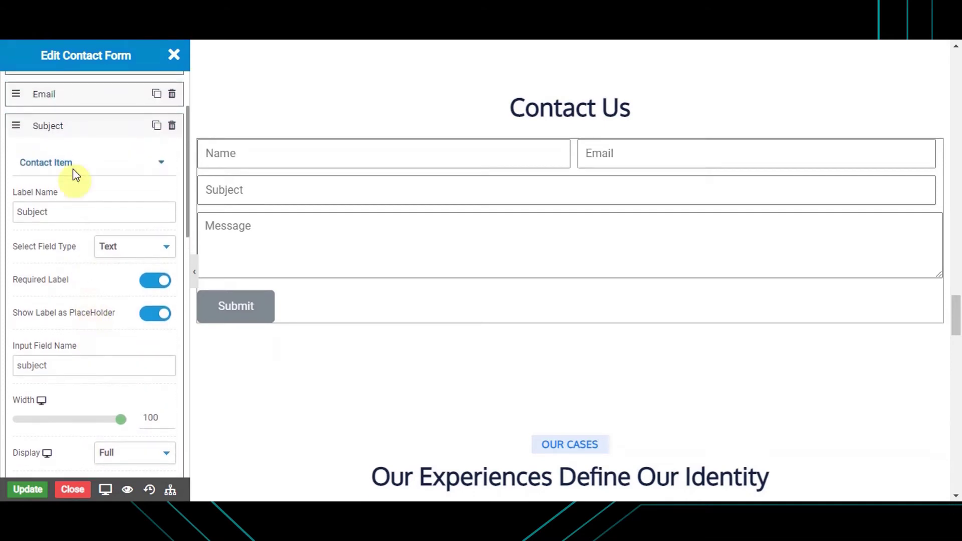
{"action": "left_click", "coordinate": [72, 128]}
Set the Message field's right Space Between value to 10
{"action": "left_click", "coordinate": [79, 157]}
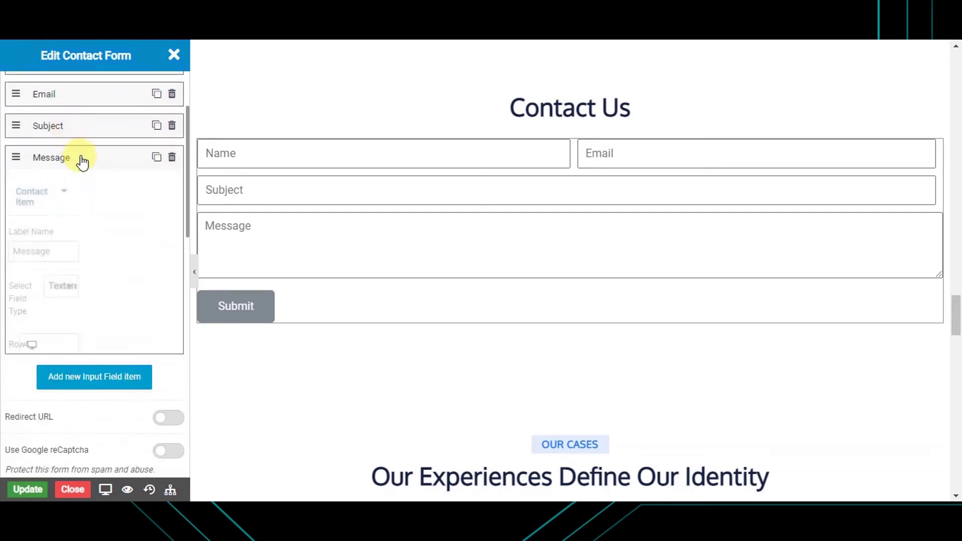
{"action": "scroll", "coordinate": [86, 313], "scroll_direction": "down", "scroll_amount": 6}
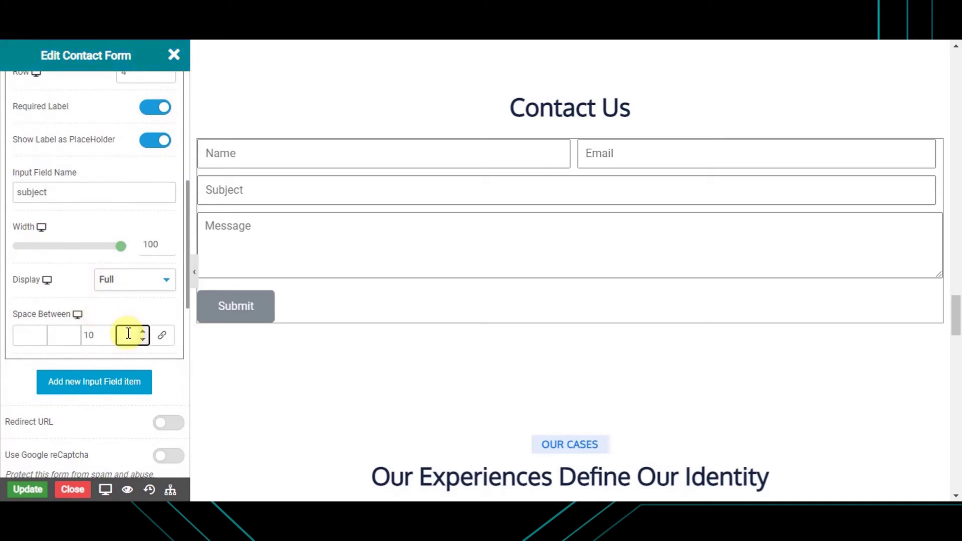
{"action": "left_click", "coordinate": [66, 334]}
{"action": "type", "text": "10"}
{"action": "scroll", "coordinate": [66, 335], "scroll_direction": "up", "scroll_amount": 6}
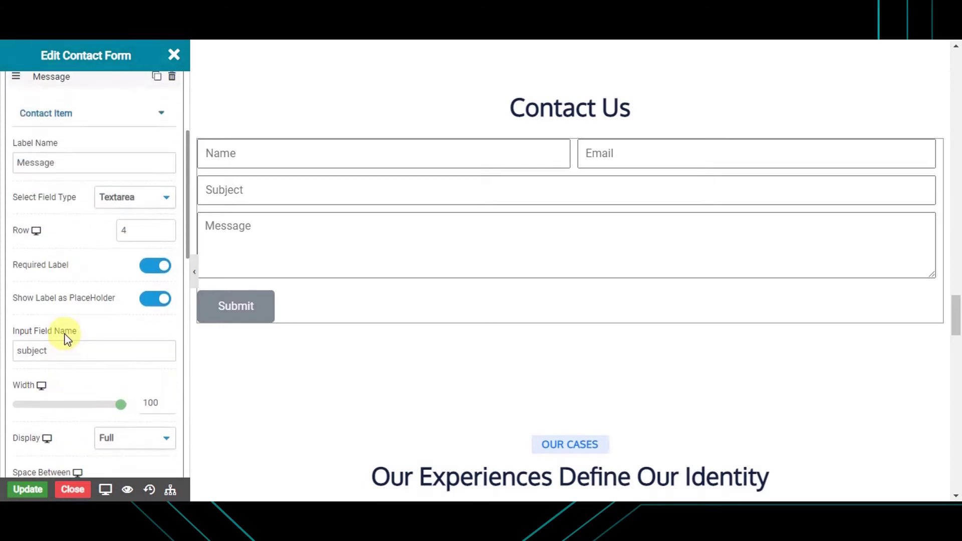
{"action": "left_click", "coordinate": [97, 195]}
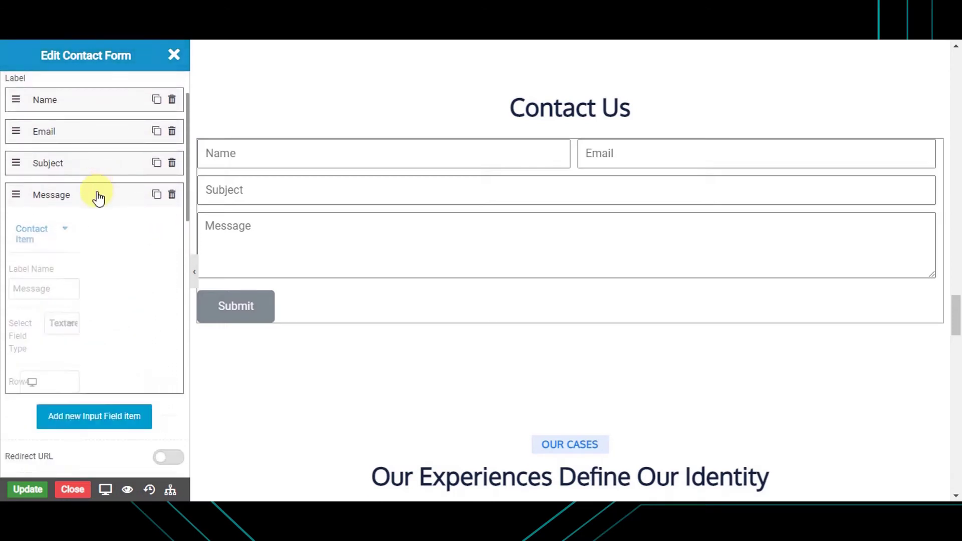
Try the Redirect URL option, look at the pages offered as targets and switch the option off again
{"action": "scroll", "coordinate": [98, 197], "scroll_direction": "down", "scroll_amount": 1}
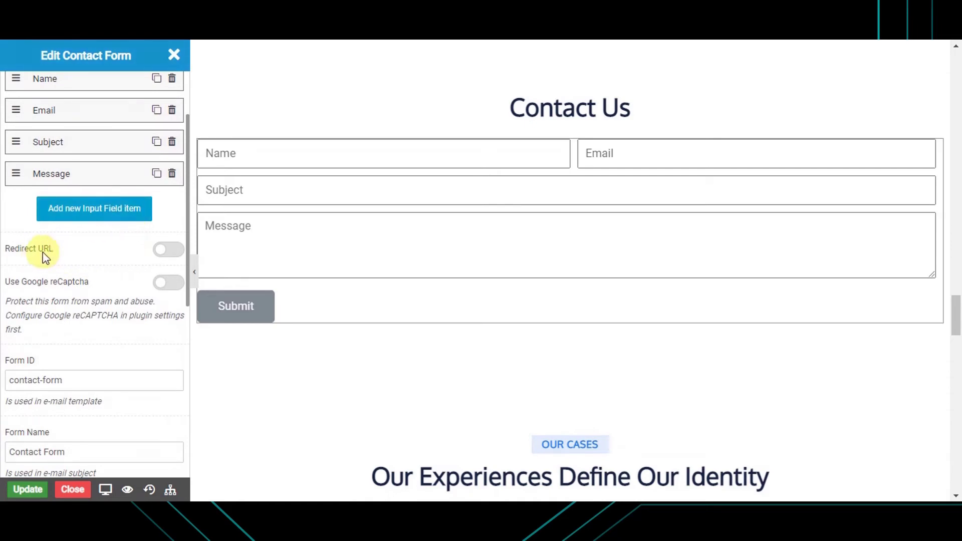
{"action": "left_click", "coordinate": [169, 250]}
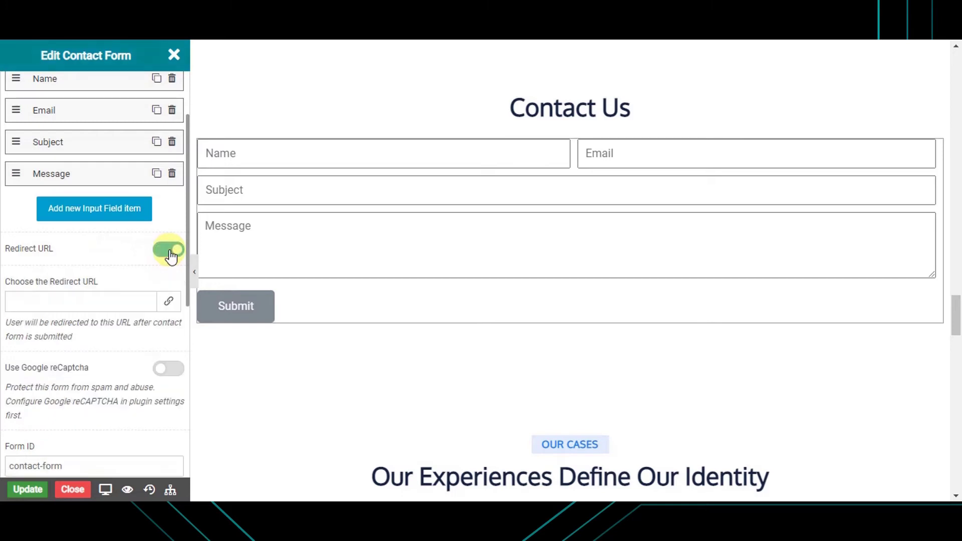
{"action": "left_click", "coordinate": [59, 298]}
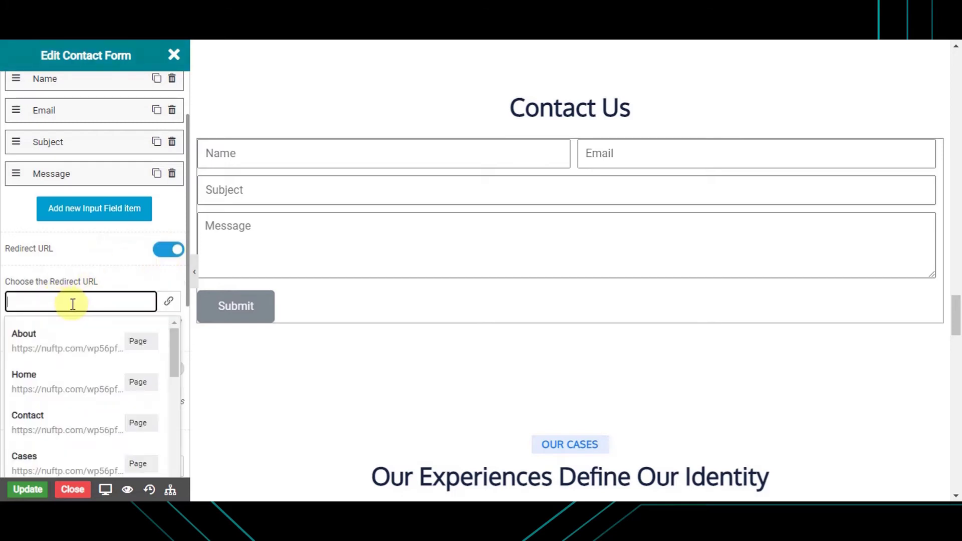
{"action": "left_click", "coordinate": [175, 258]}
{"action": "left_click", "coordinate": [175, 258]}
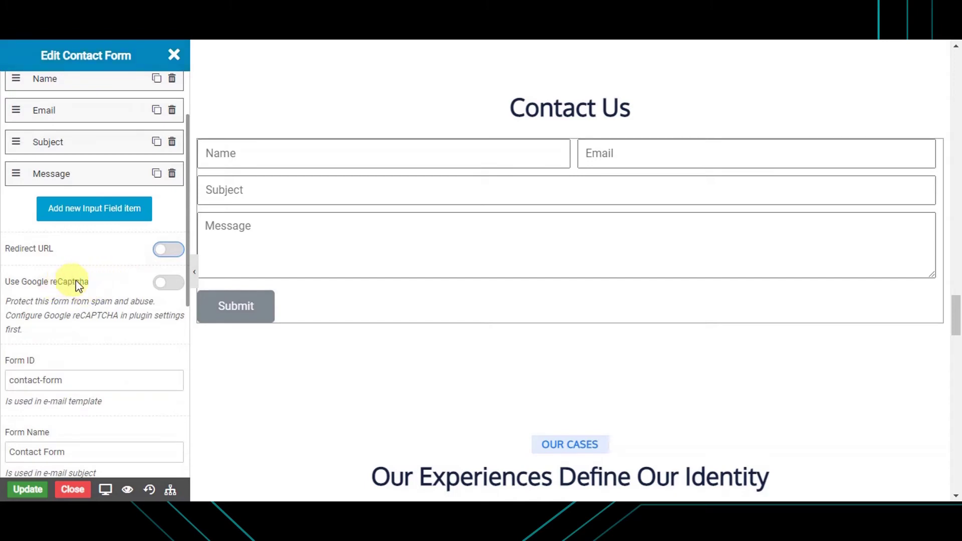
Enable Google reCaptcha for the form and view the key and language options in Pagelayer's Google Captcha settings on the WordPress dashboard
{"action": "left_click", "coordinate": [171, 284]}
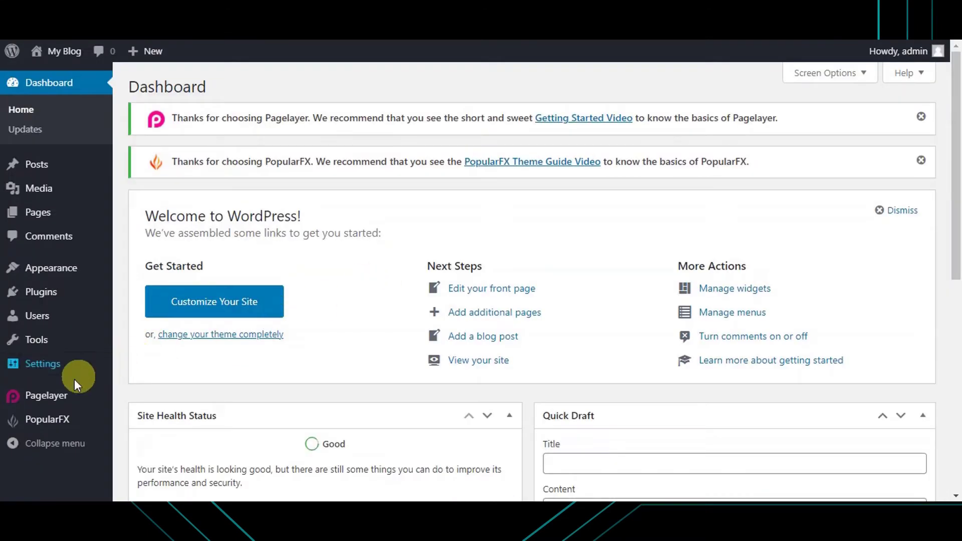
{"action": "mouse_move", "coordinate": [65, 398]}
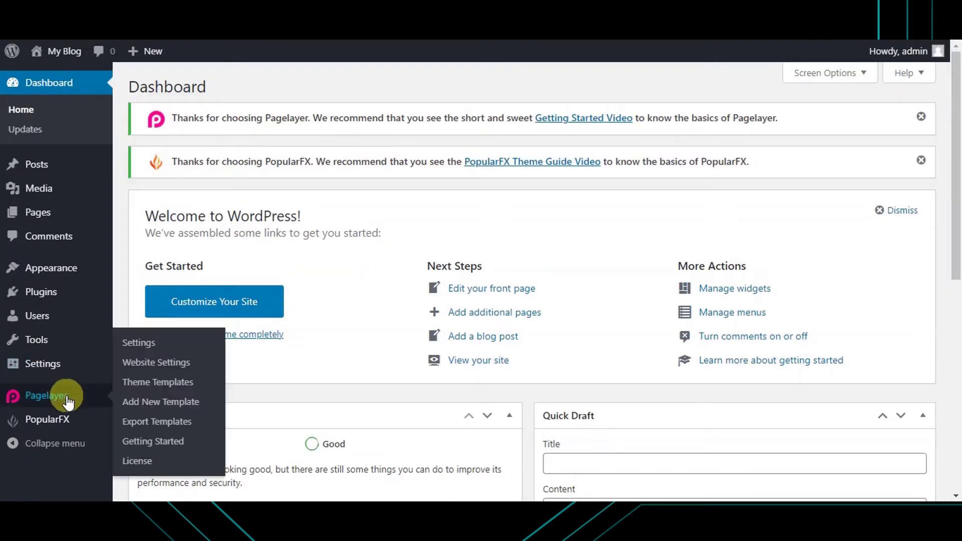
{"action": "left_click", "coordinate": [151, 340]}
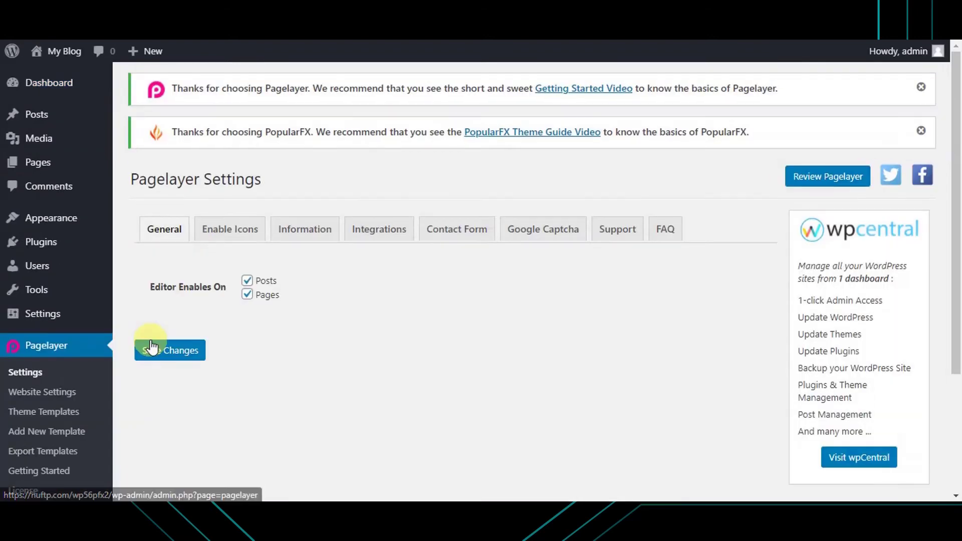
{"action": "left_click", "coordinate": [542, 230]}
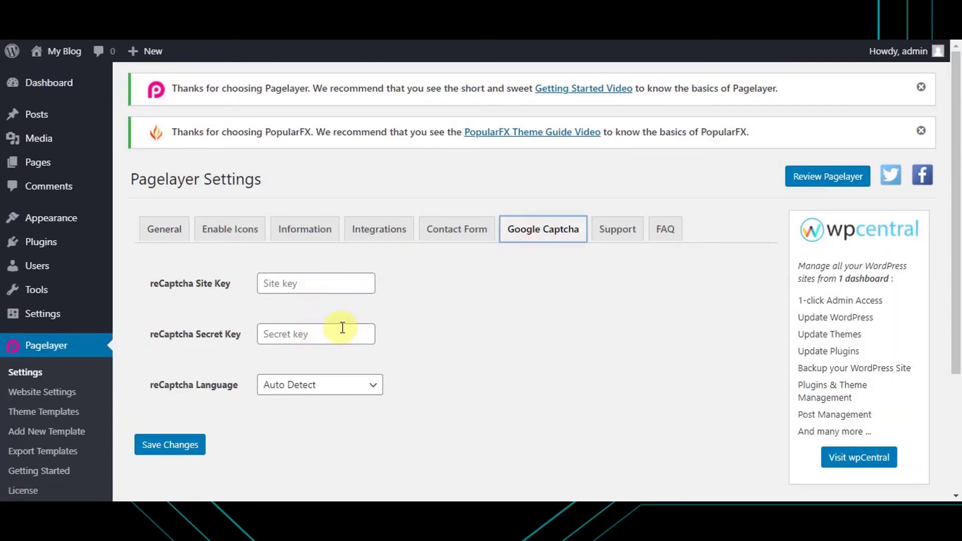
{"action": "left_click", "coordinate": [370, 399]}
{"action": "left_click", "coordinate": [366, 397]}
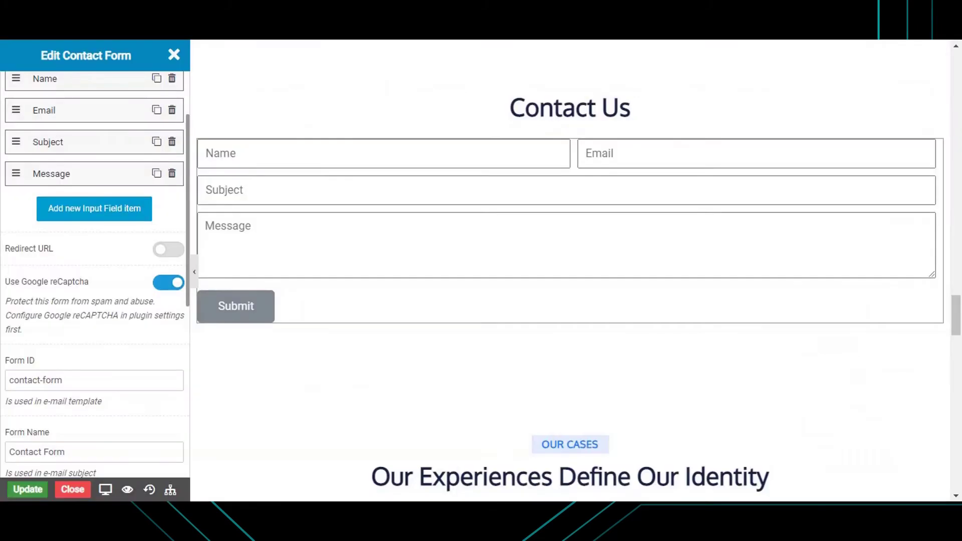
Try the Center and Right alignments for the form's Submit button and set the alignment to Left
{"action": "scroll", "coordinate": [133, 340], "scroll_direction": "down", "scroll_amount": 3}
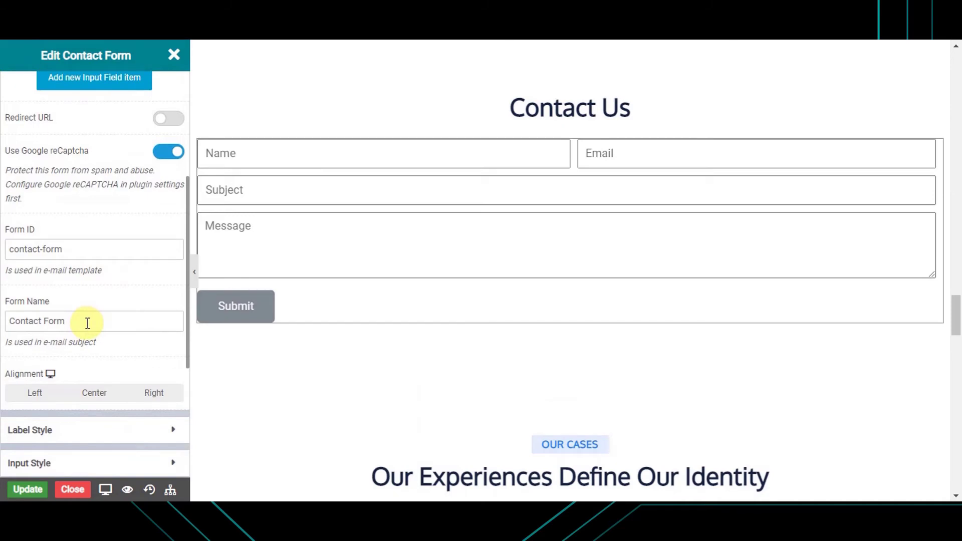
{"action": "left_click", "coordinate": [50, 393]}
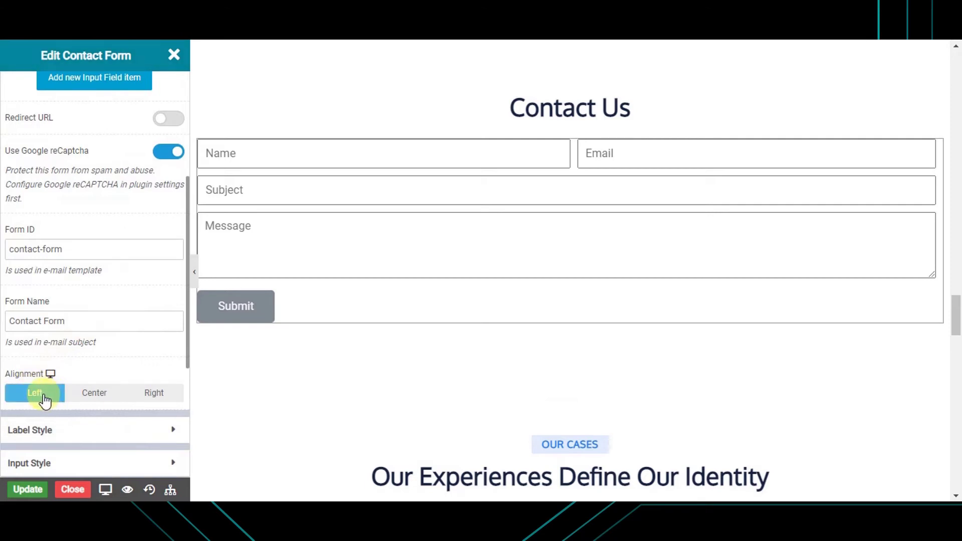
{"action": "left_click", "coordinate": [95, 396]}
{"action": "left_click", "coordinate": [131, 395]}
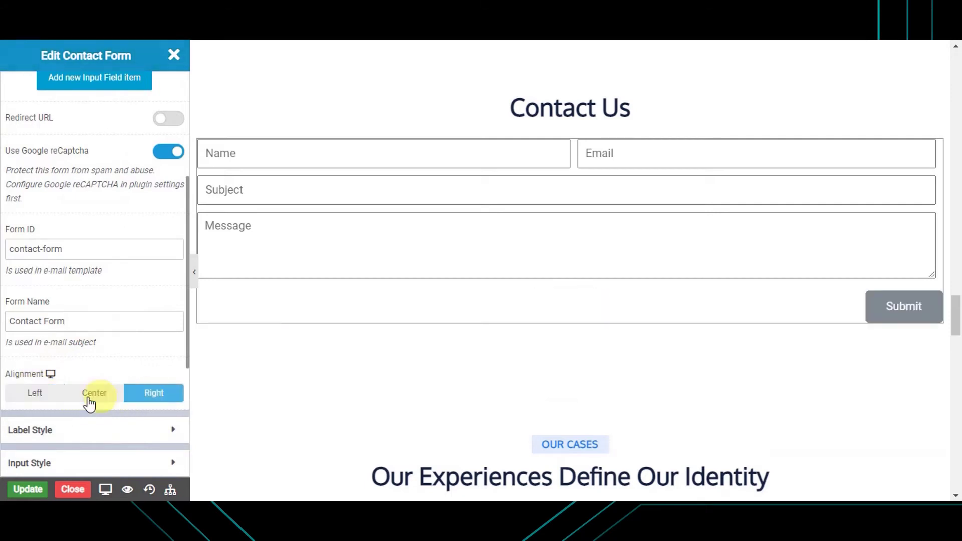
{"action": "left_click", "coordinate": [51, 395]}
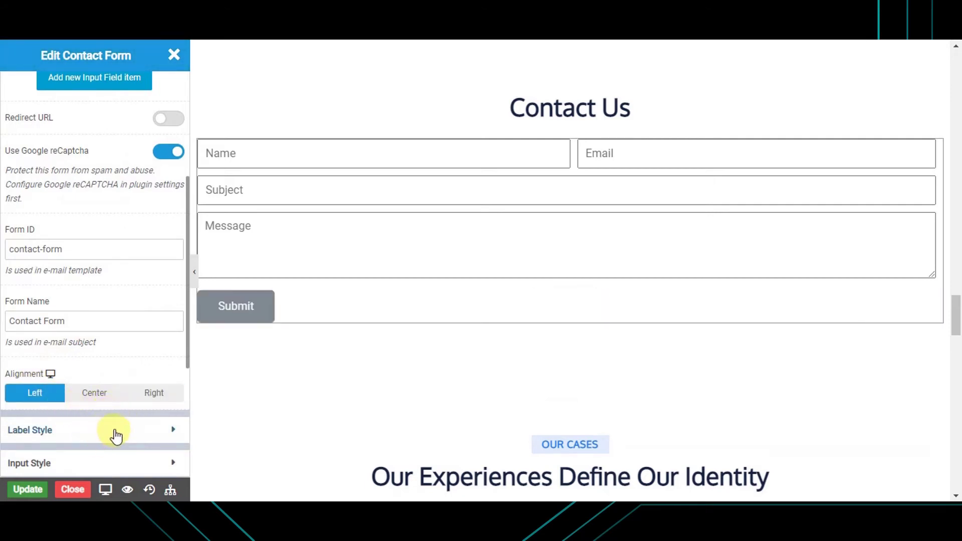
Set the contact form's label color to black in the label style settings
{"action": "left_click", "coordinate": [110, 431]}
{"action": "scroll", "coordinate": [105, 268], "scroll_direction": "up", "scroll_amount": 3}
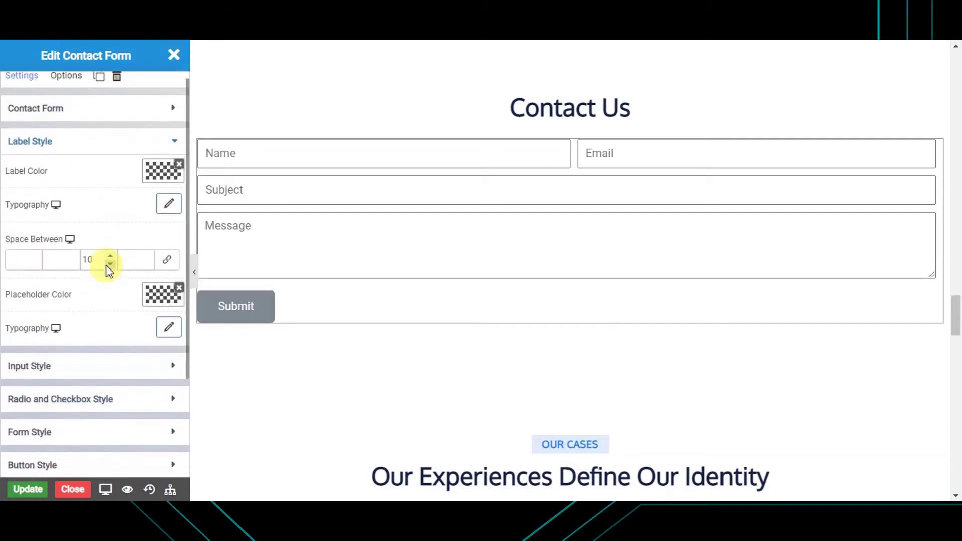
{"action": "left_click", "coordinate": [157, 179]}
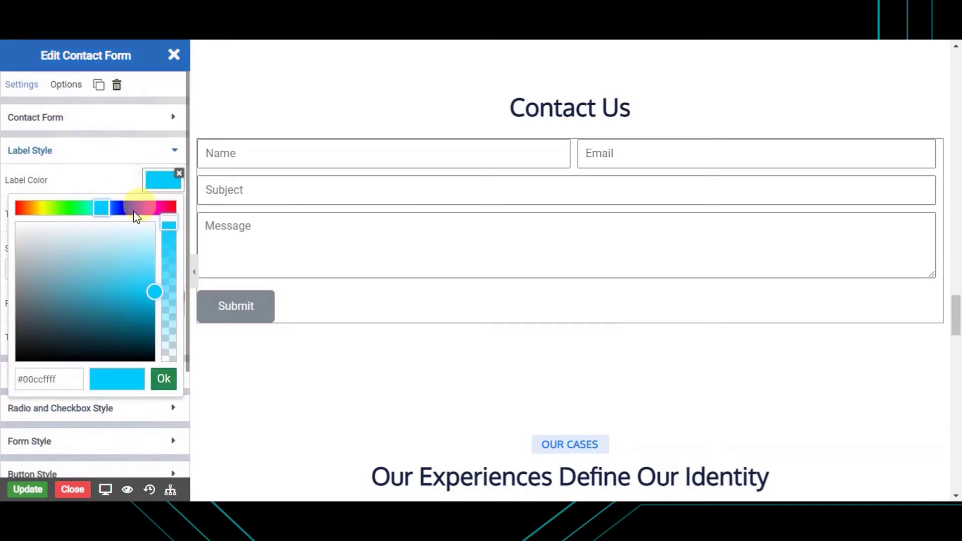
{"action": "left_click", "coordinate": [19, 358]}
{"action": "left_click_drag", "start_coordinate": [18, 367], "coordinate": [14, 371]}
{"action": "left_click", "coordinate": [166, 379]}
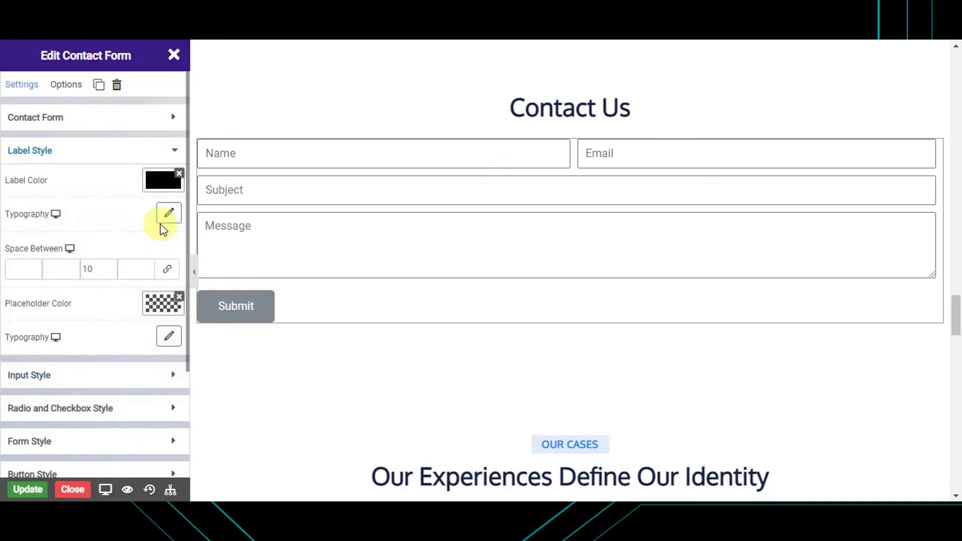
Set the label typography to the Roboto font family with a font size of 16
{"action": "left_click", "coordinate": [167, 214]}
{"action": "left_click", "coordinate": [126, 247]}
{"action": "left_click", "coordinate": [84, 271]}
{"action": "type", "text": "Roboto"}
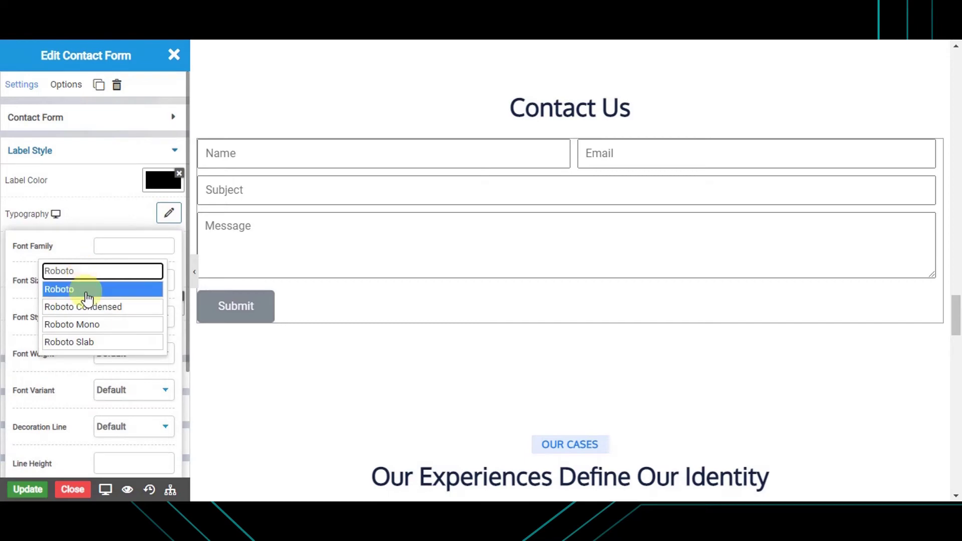
{"action": "left_click", "coordinate": [84, 291]}
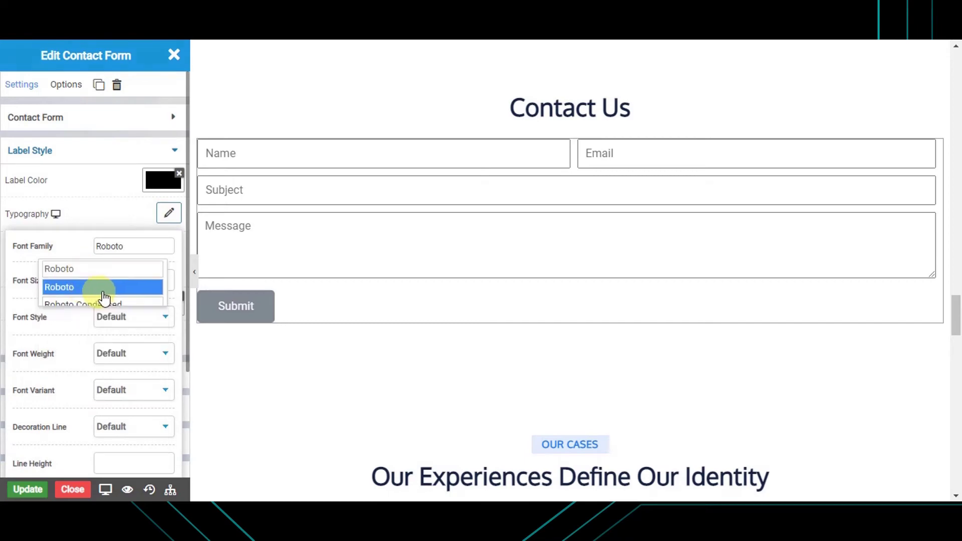
{"action": "left_click", "coordinate": [125, 283]}
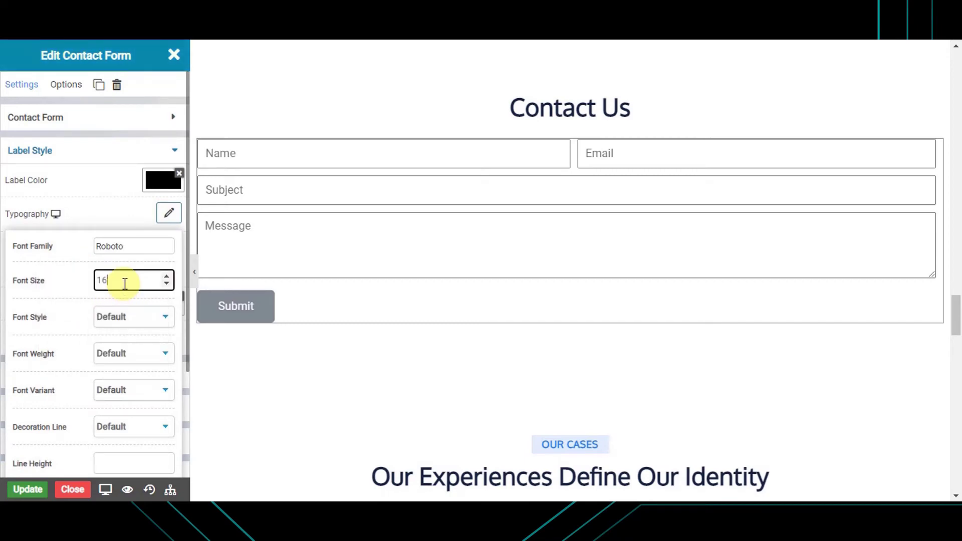
{"action": "left_click", "coordinate": [85, 278]}
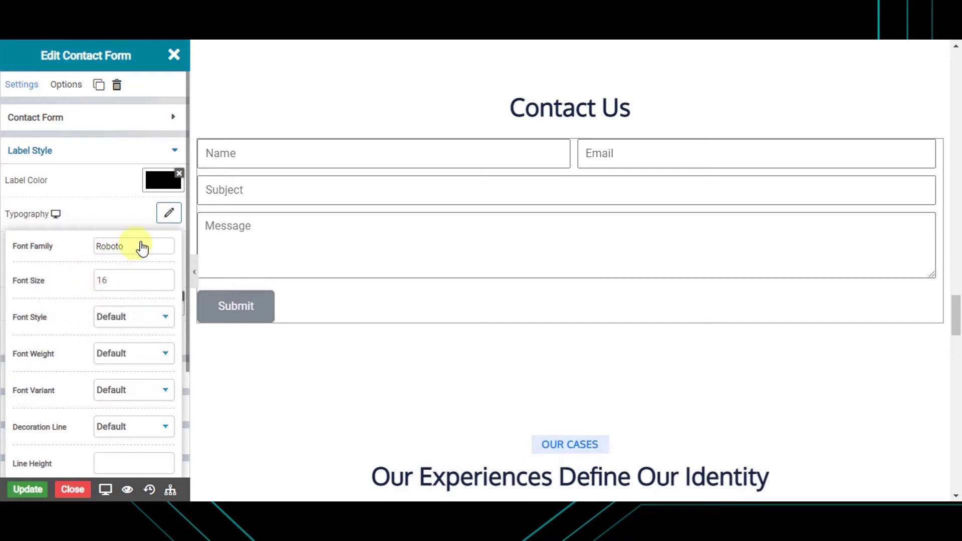
{"action": "left_click", "coordinate": [170, 217]}
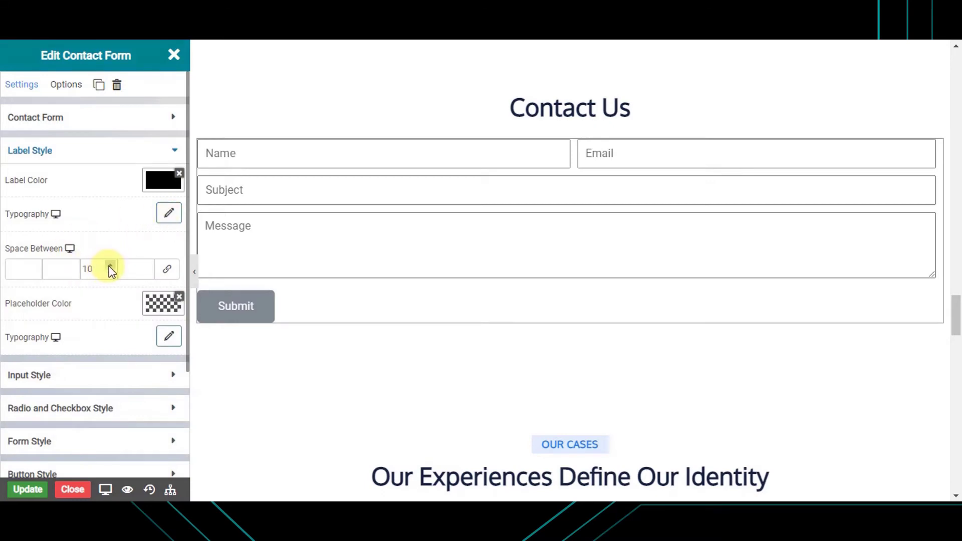
Set the label style's Space Between value to 12 and the placeholder color to black (#000000ff)
{"action": "left_click", "coordinate": [159, 302]}
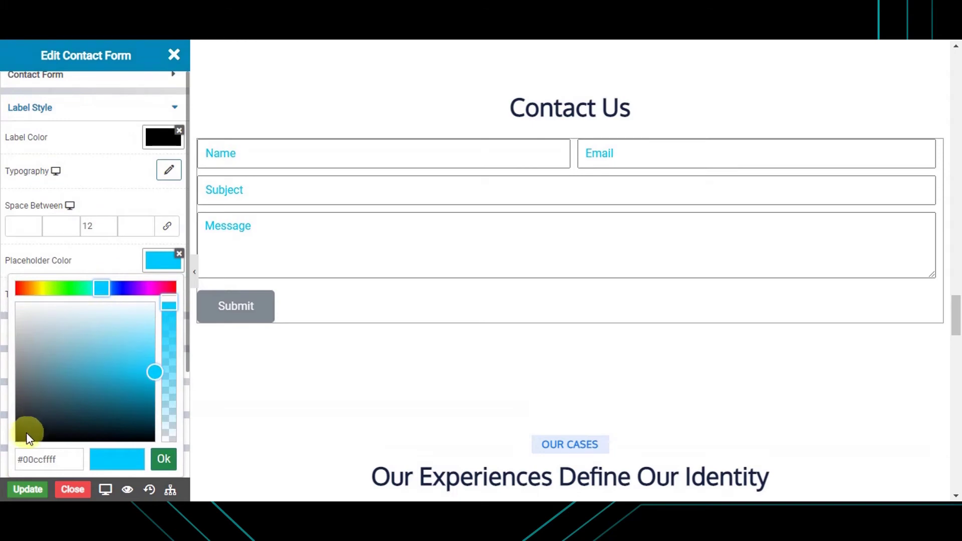
{"action": "left_click_drag", "start_coordinate": [27, 432], "coordinate": [16, 441]}
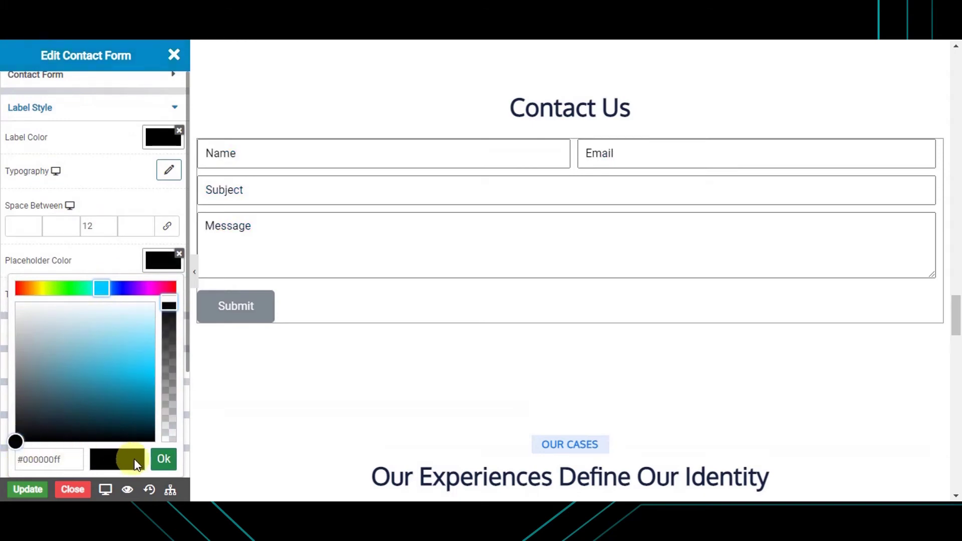
{"action": "left_click", "coordinate": [163, 459]}
Set the placeholder typography to the Roboto font family with a font size of 16
{"action": "left_click", "coordinate": [168, 299]}
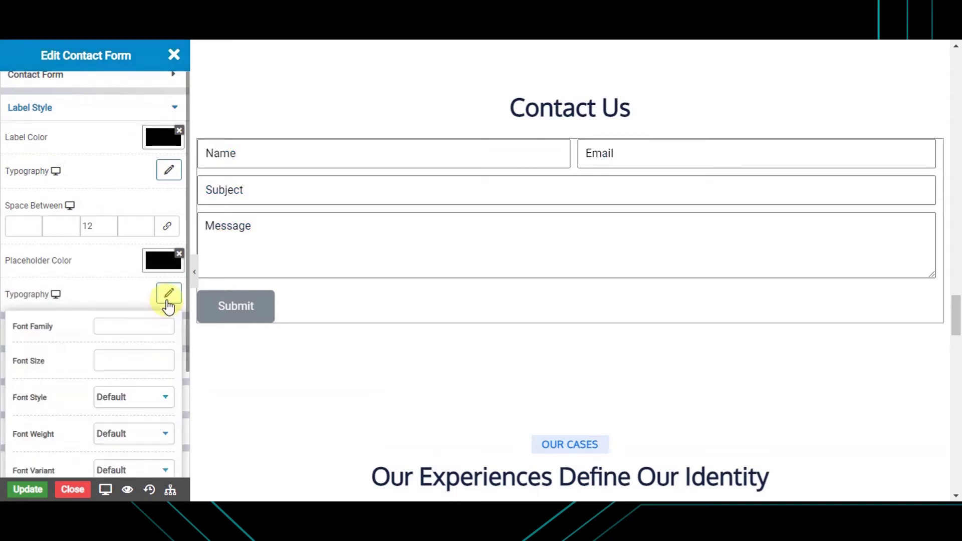
{"action": "left_click", "coordinate": [144, 325]}
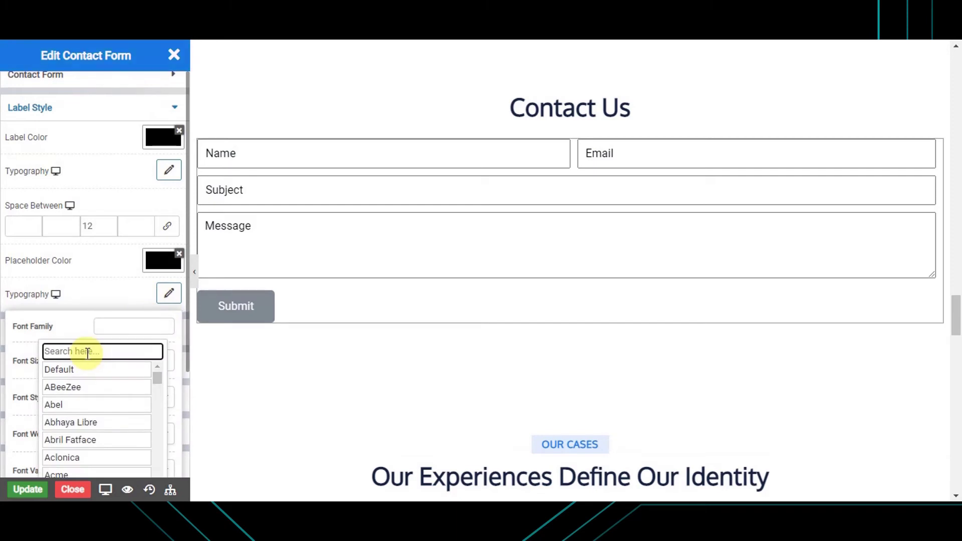
{"action": "type", "text": "Robo"}
{"action": "left_click", "coordinate": [88, 369]}
{"action": "left_click", "coordinate": [118, 357]}
{"action": "type", "text": "16"}
{"action": "left_click", "coordinate": [83, 358]}
{"action": "left_click", "coordinate": [170, 300]}
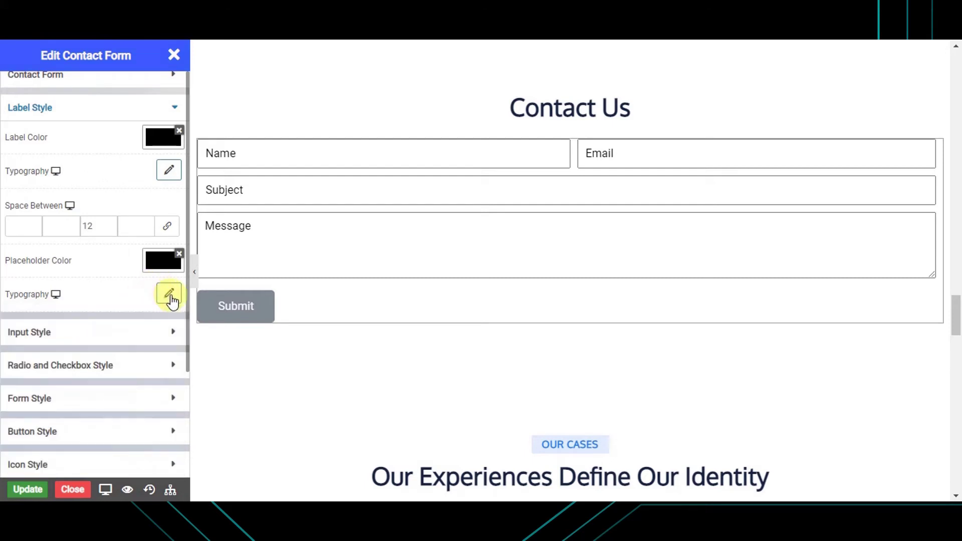
Set the input fields' normal-state text color to near-black #030303ff in the input style settings
{"action": "left_click", "coordinate": [104, 337]}
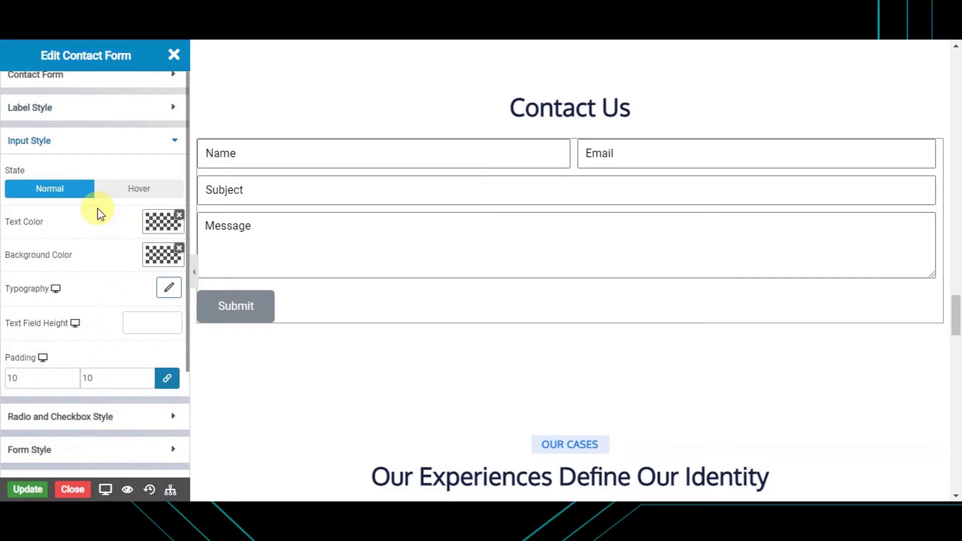
{"action": "left_click", "coordinate": [119, 194]}
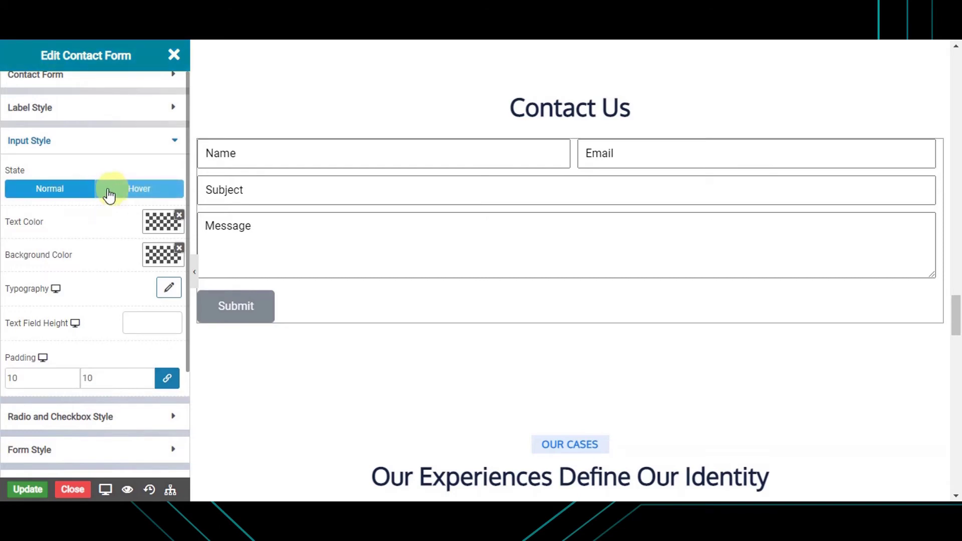
{"action": "left_click", "coordinate": [76, 196]}
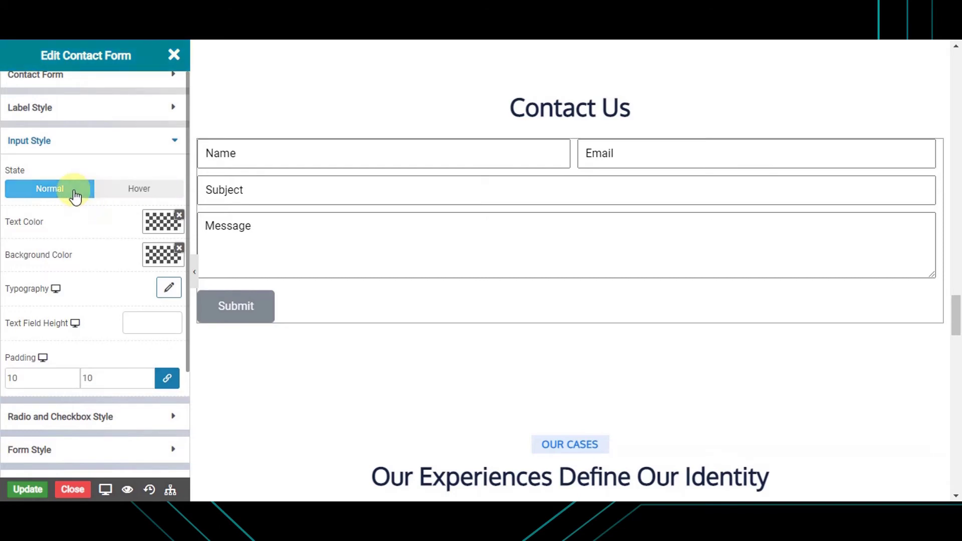
{"action": "left_click", "coordinate": [161, 222]}
{"action": "left_click_drag", "start_coordinate": [33, 398], "coordinate": [18, 401]}
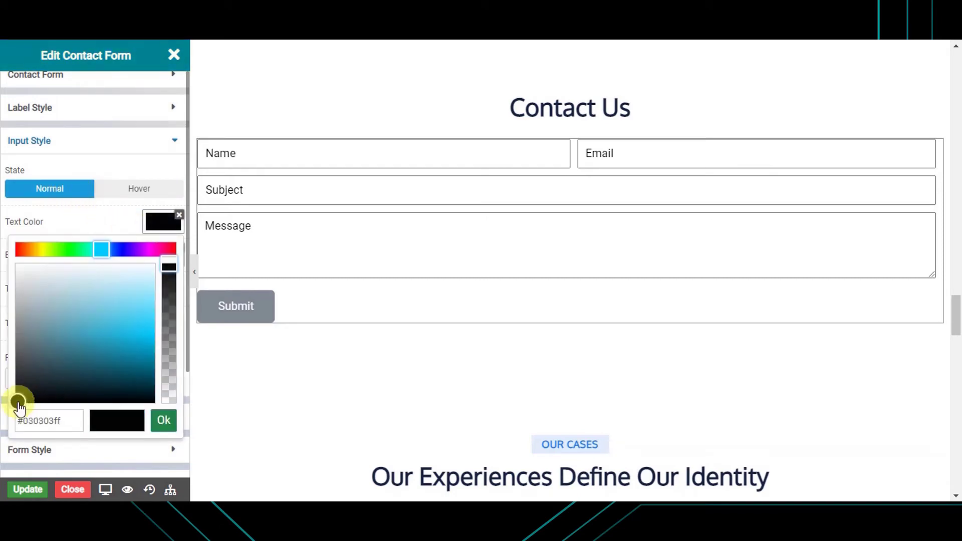
{"action": "left_click", "coordinate": [163, 424]}
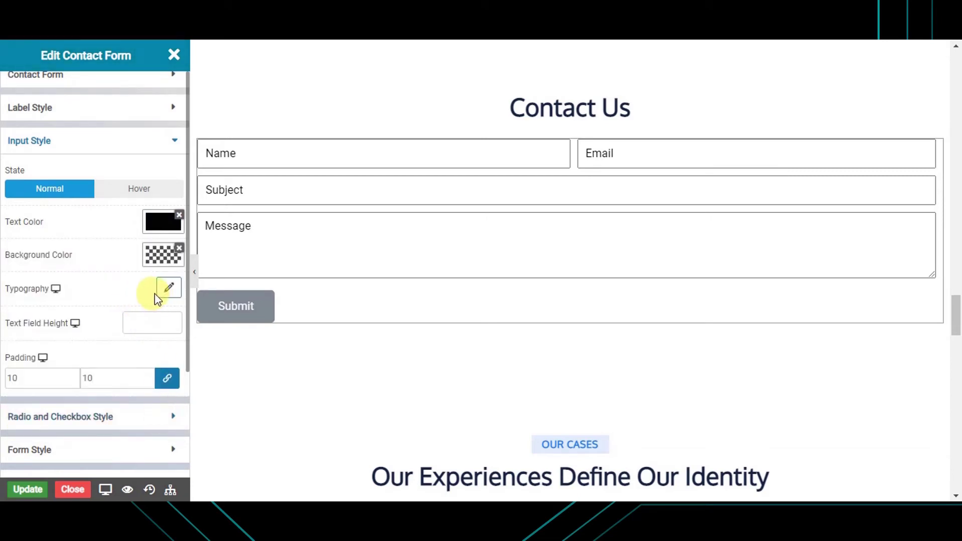
Set the input text typography to the Roboto font family with a font size of 16
{"action": "left_click", "coordinate": [169, 288]}
{"action": "left_click", "coordinate": [134, 320]}
{"action": "left_click", "coordinate": [79, 348]}
{"action": "type", "text": "Robo"}
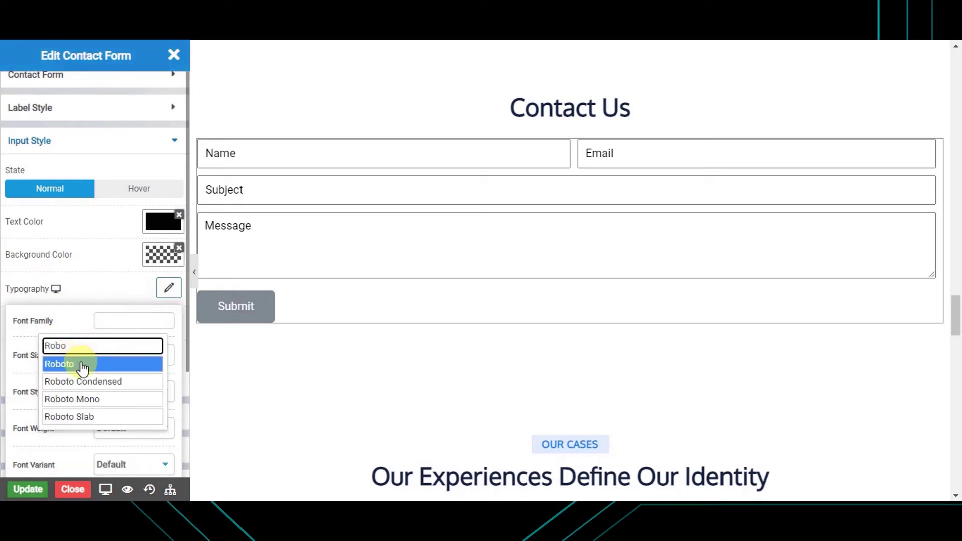
{"action": "left_click", "coordinate": [79, 364]}
{"action": "left_click", "coordinate": [115, 359]}
{"action": "type", "text": "16"}
{"action": "left_click", "coordinate": [85, 361]}
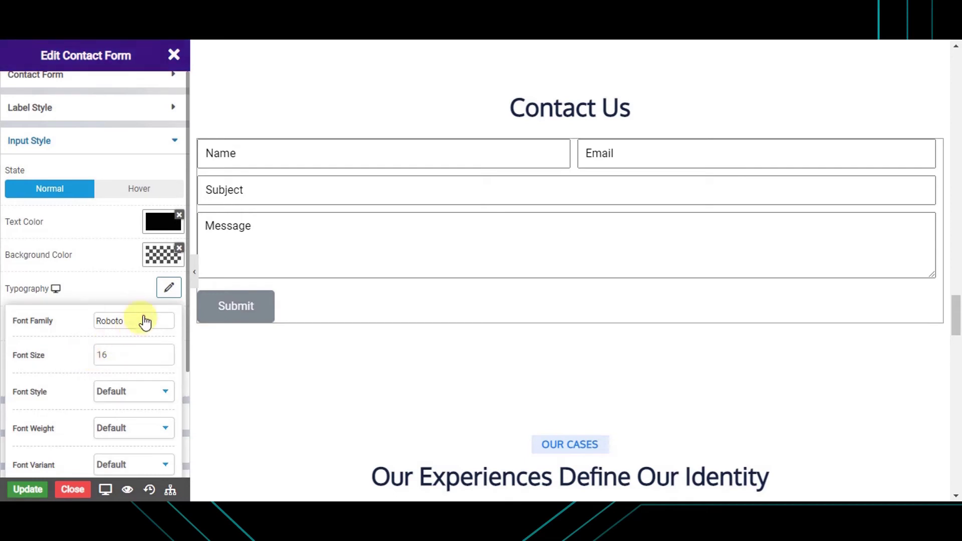
{"action": "left_click", "coordinate": [168, 298]}
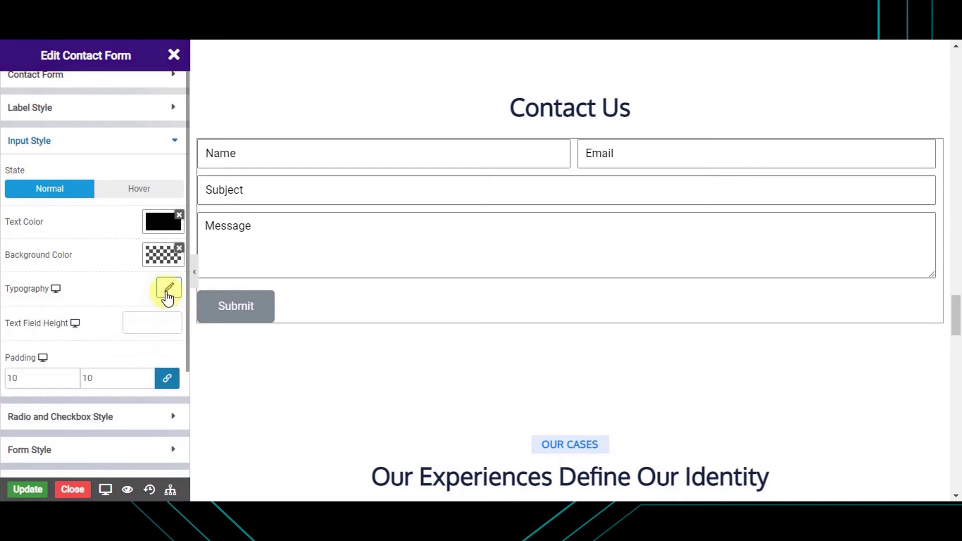
Set the input style's Text Field Height to 20
{"action": "left_click", "coordinate": [176, 320]}
{"action": "left_click", "coordinate": [177, 320]}
{"action": "left_click", "coordinate": [177, 320]}
{"action": "left_click", "coordinate": [177, 319]}
{"action": "left_click", "coordinate": [176, 319]}
{"action": "left_click", "coordinate": [176, 319]}
{"action": "left_click", "coordinate": [176, 320]}
{"action": "left_click", "coordinate": [176, 320]}
{"action": "left_click", "coordinate": [176, 319]}
{"action": "left_click", "coordinate": [176, 320]}
{"action": "left_click", "coordinate": [176, 319]}
{"action": "left_click", "coordinate": [176, 319]}
{"action": "left_click", "coordinate": [176, 318]}
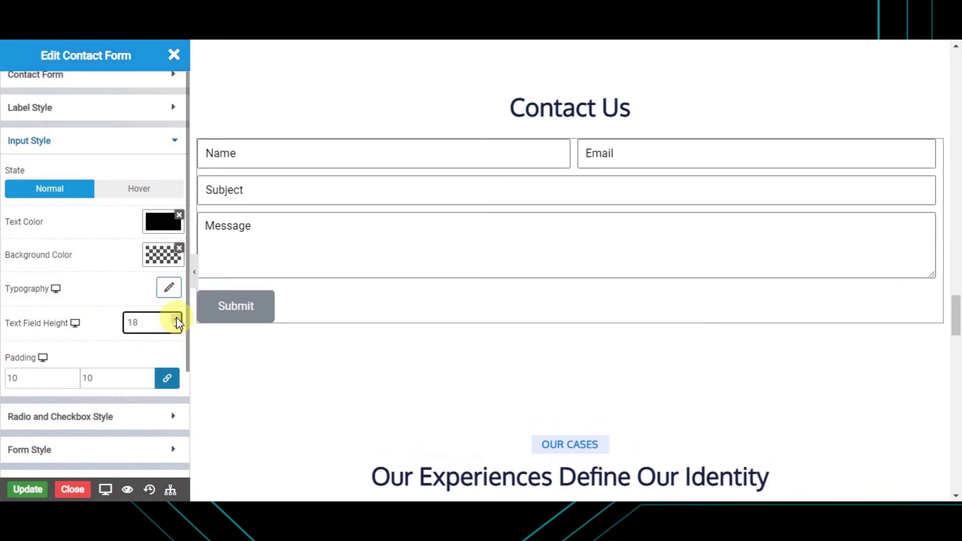
{"action": "left_click", "coordinate": [177, 319]}
{"action": "left_click", "coordinate": [177, 319]}
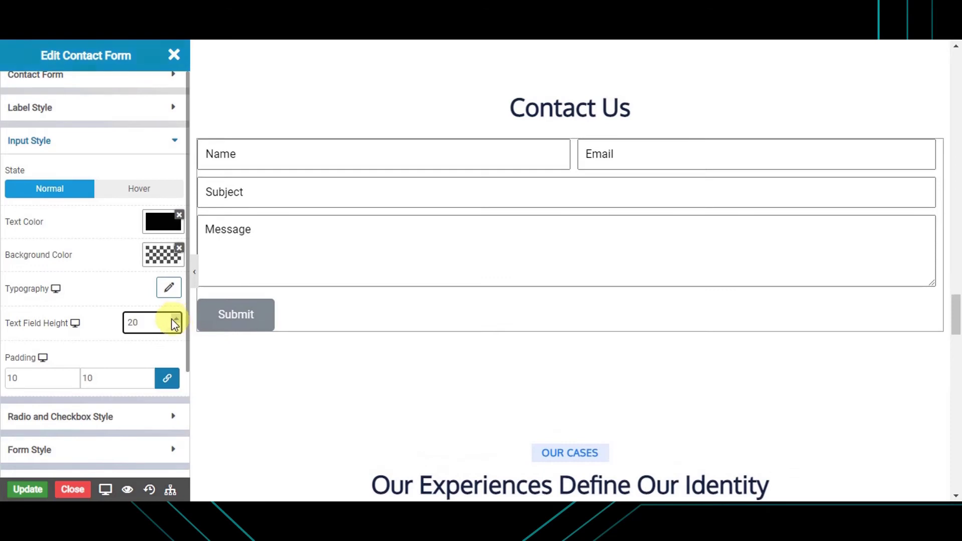
Increase the input fields' linked padding to 15 on both axes
{"action": "left_click", "coordinate": [74, 376]}
{"action": "left_click", "coordinate": [74, 376]}
{"action": "left_click", "coordinate": [74, 375]}
{"action": "left_click", "coordinate": [74, 375]}
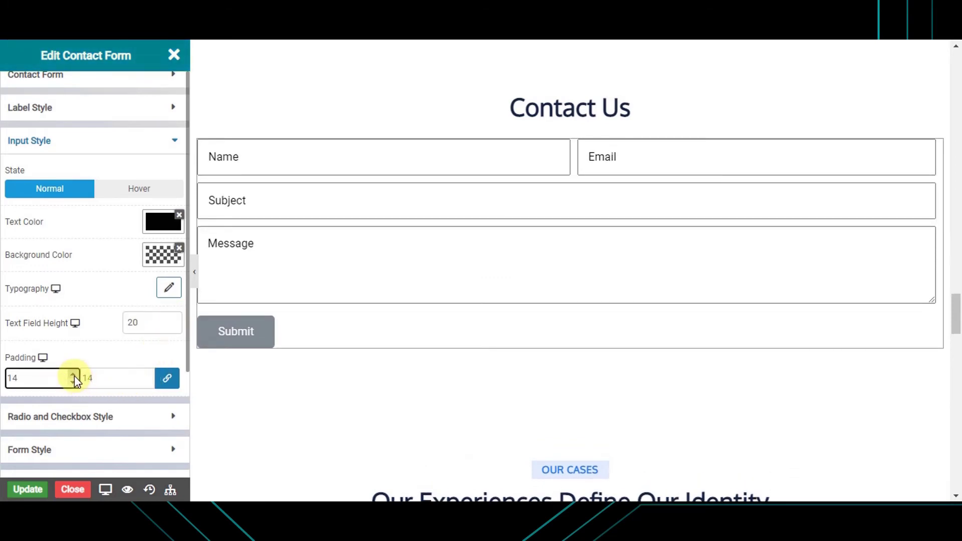
{"action": "left_click", "coordinate": [74, 375]}
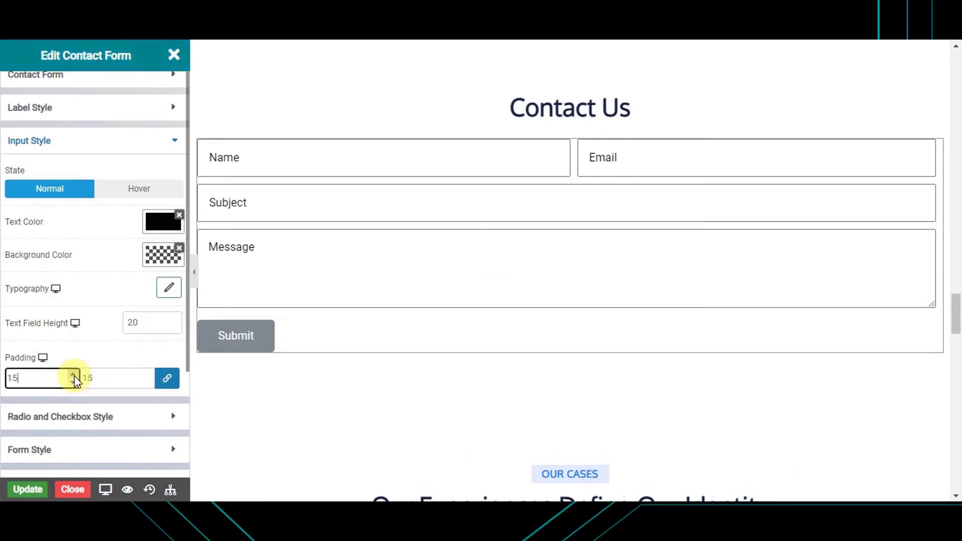
View the radio and checkbox style options of the contact form
{"action": "left_click", "coordinate": [131, 420]}
{"action": "scroll", "coordinate": [111, 278], "scroll_direction": "up", "scroll_amount": 1}
{"action": "scroll", "coordinate": [111, 279], "scroll_direction": "up", "scroll_amount": 1}
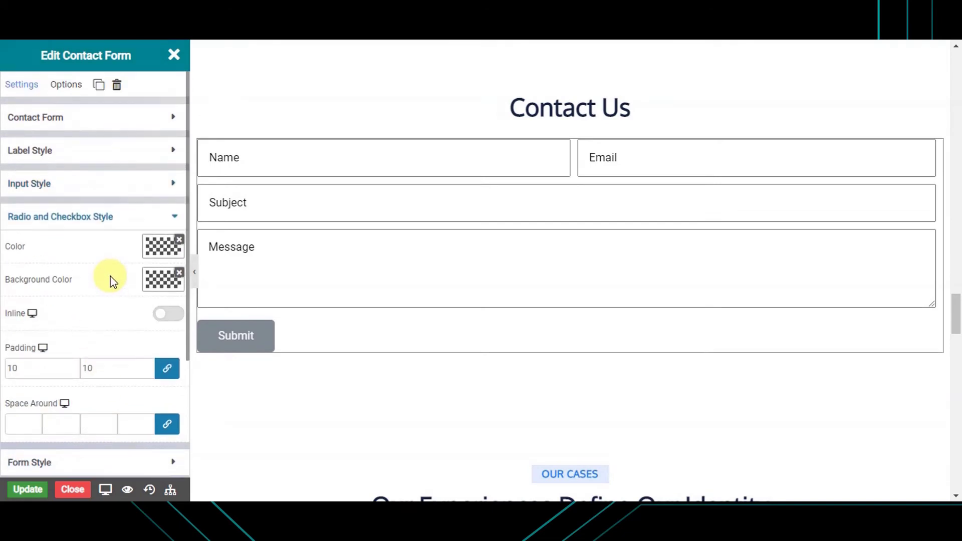
Add a new input field item to the contact form below Message and clear its label name
{"action": "left_click", "coordinate": [97, 120]}
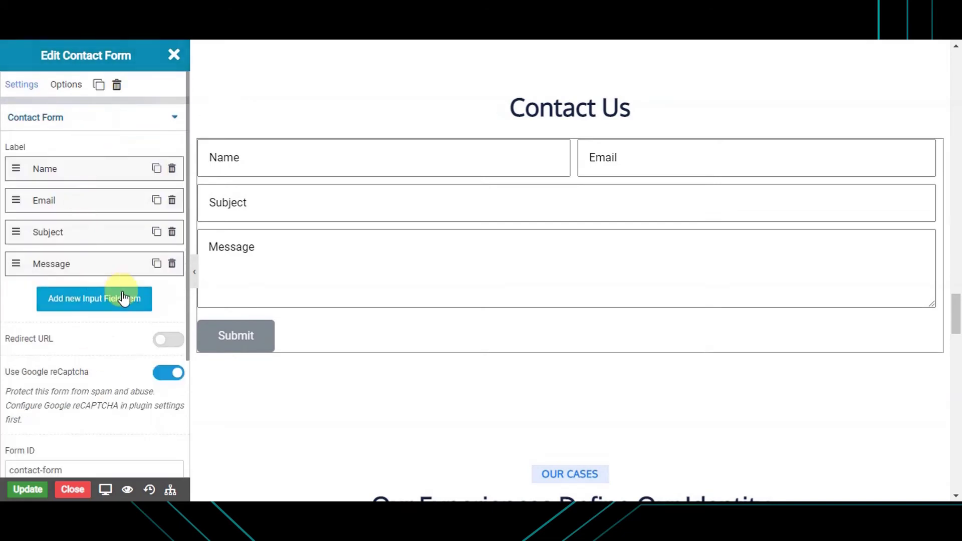
{"action": "left_click", "coordinate": [100, 300]}
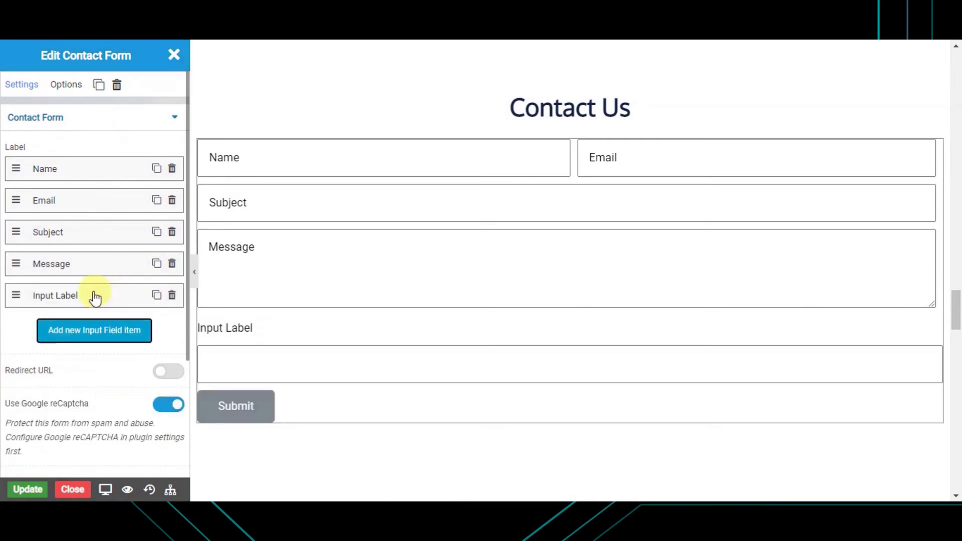
{"action": "left_click", "coordinate": [97, 304]}
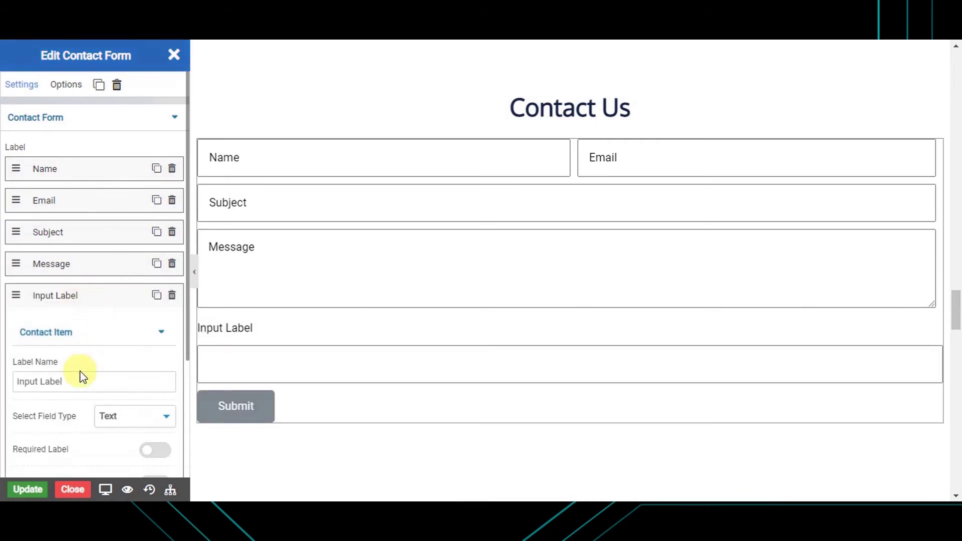
{"action": "scroll", "coordinate": [82, 375], "scroll_direction": "down", "scroll_amount": 4}
{"action": "left_click", "coordinate": [75, 214]}
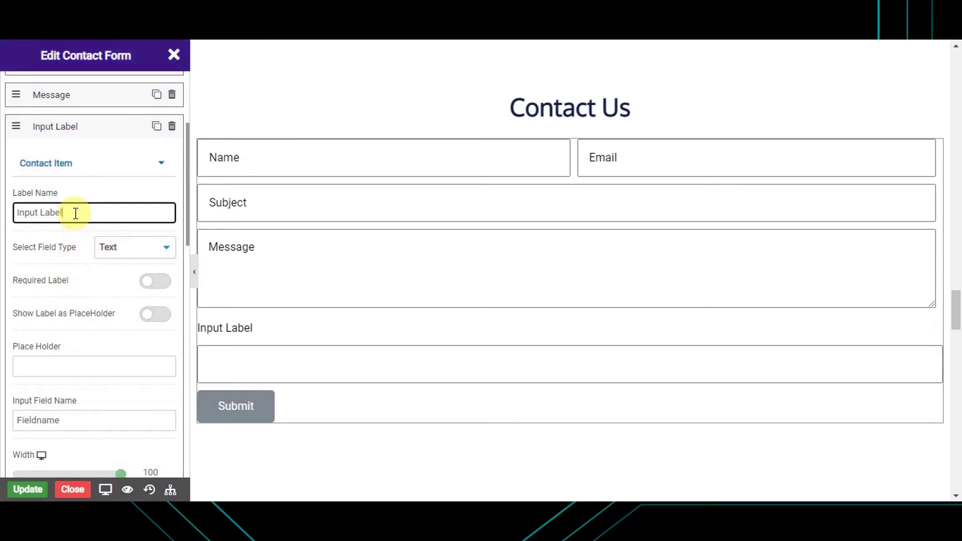
{"action": "key", "text": "ctrl+a"}
{"action": "key", "text": "BackSpace"}
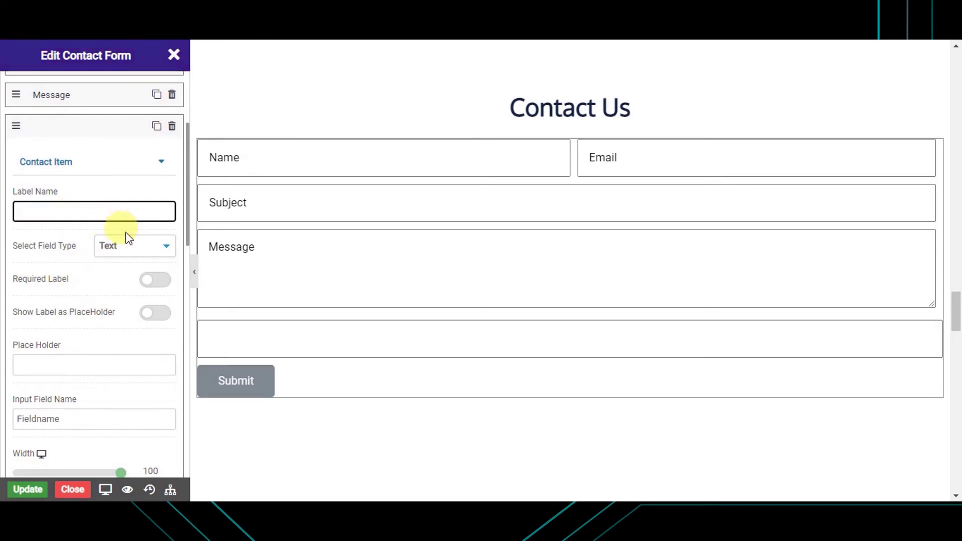
Change the new field's type to Radio and switch on its Required Label option
{"action": "left_click", "coordinate": [142, 246]}
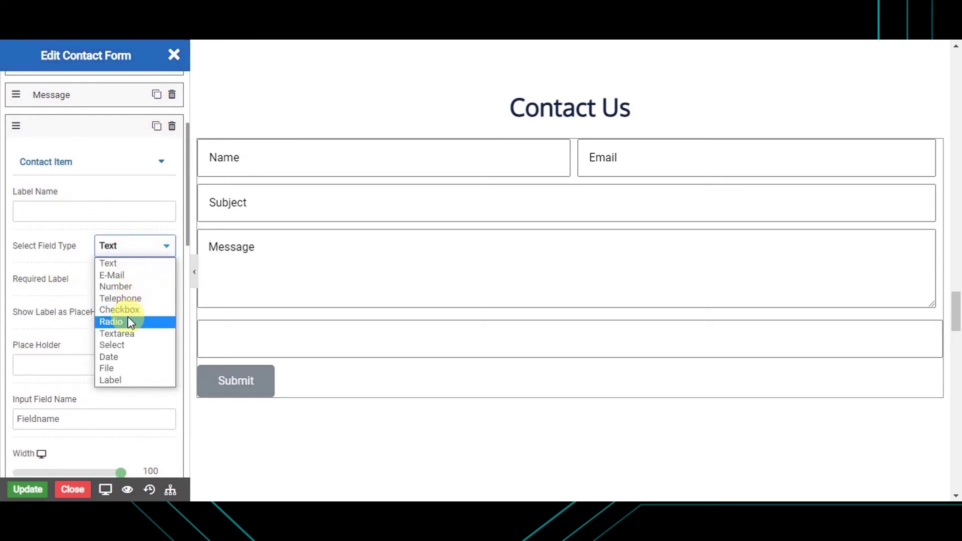
{"action": "key", "text": "Return"}
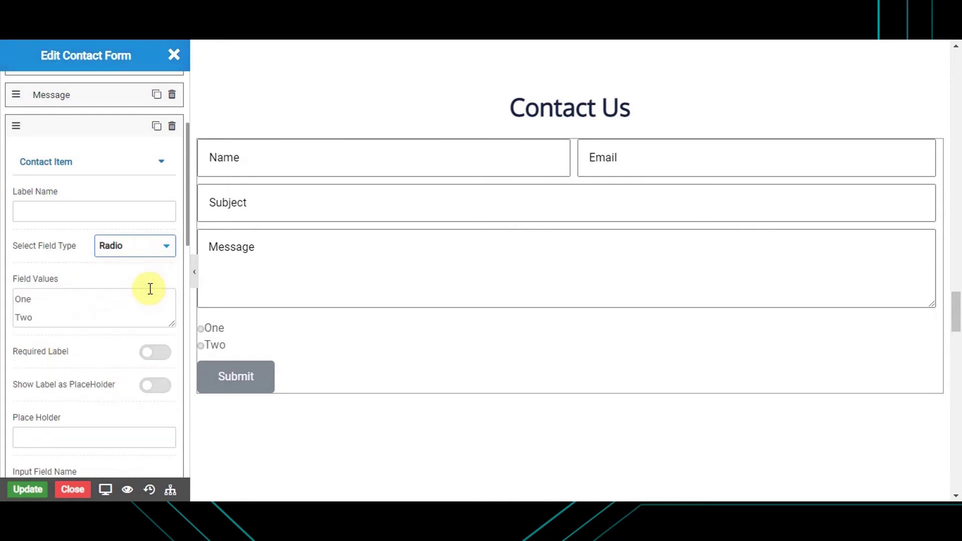
{"action": "scroll", "coordinate": [157, 350], "scroll_direction": "down", "scroll_amount": 3}
{"action": "left_click", "coordinate": [156, 243]}
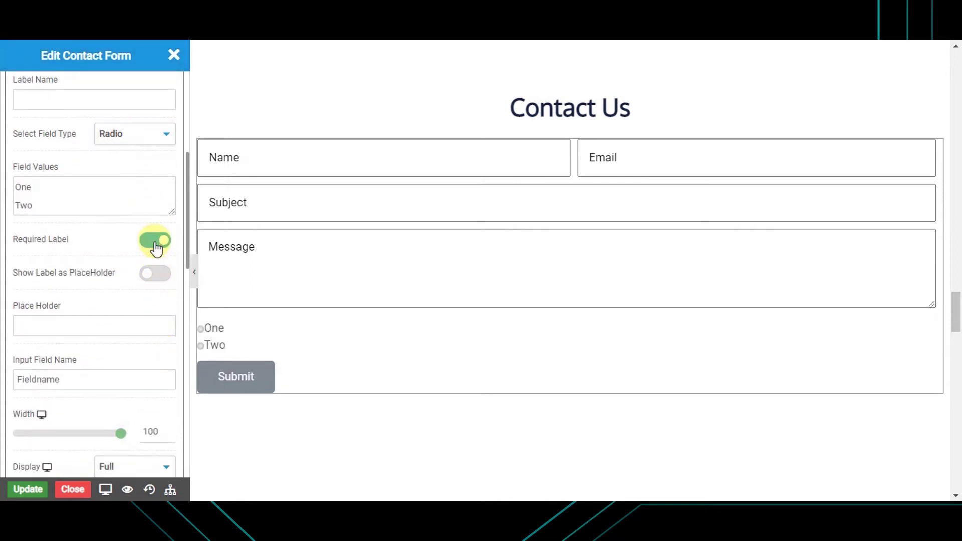
{"action": "left_click", "coordinate": [157, 273]}
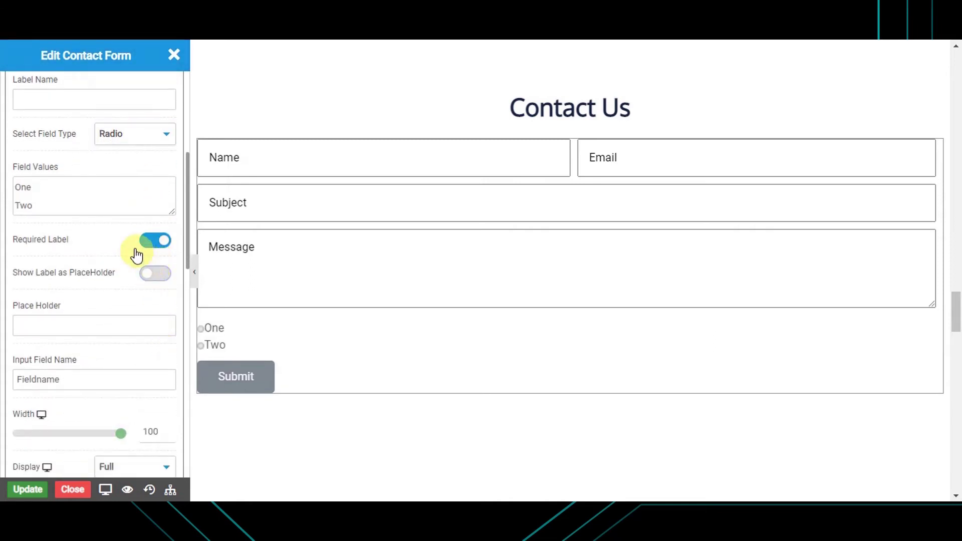
Replace the radio field's values with Beginner, Intermediate and Advanced, one per line
{"action": "left_click", "coordinate": [100, 202]}
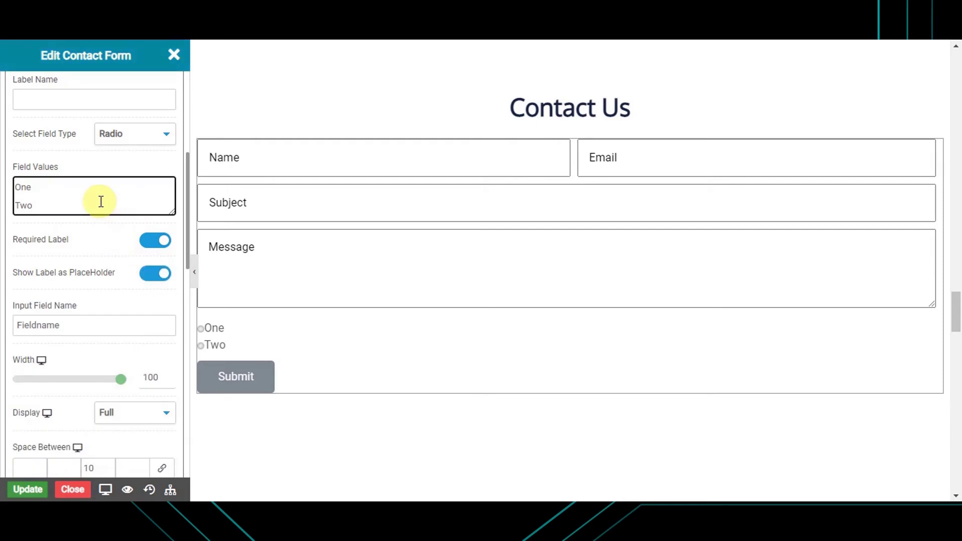
{"action": "key", "text": "ctrl+a"}
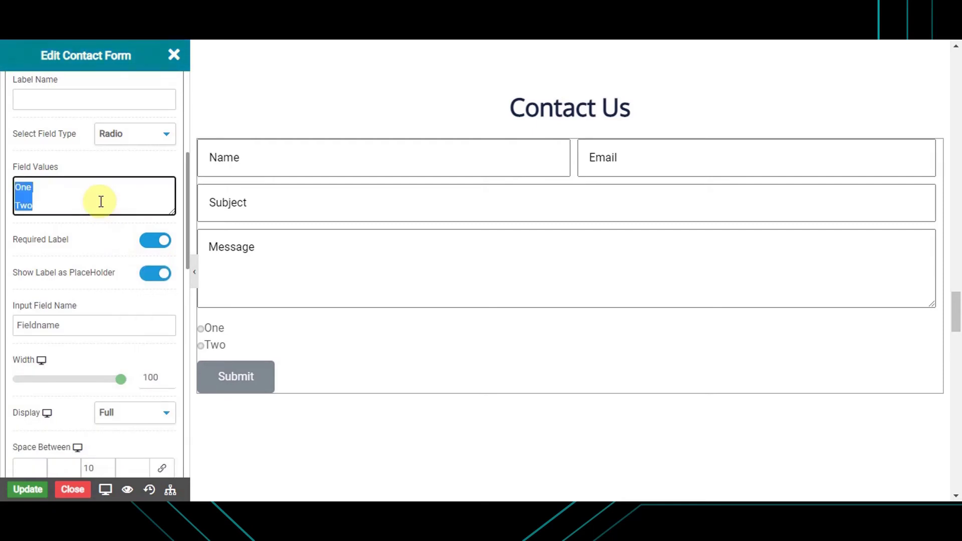
{"action": "type", "text": "Beginner "}
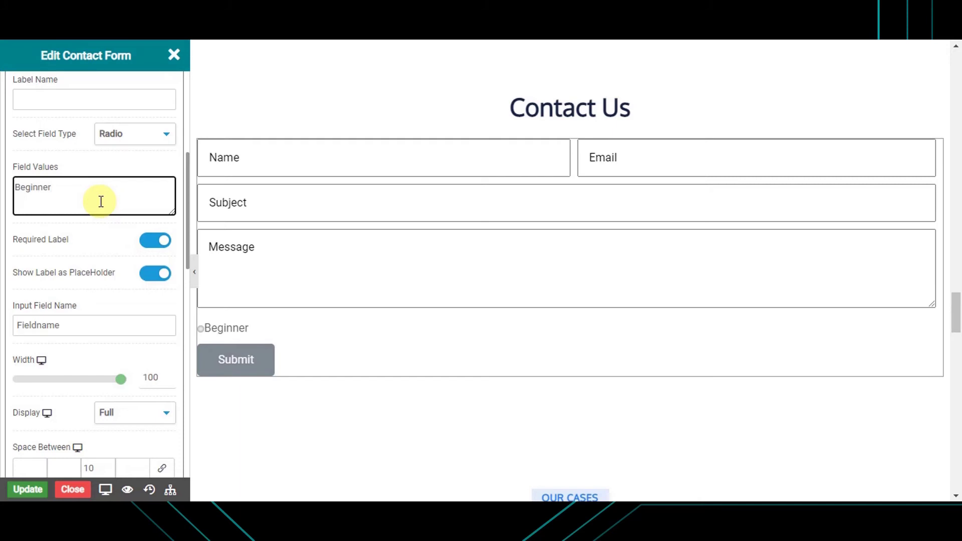
{"action": "type", "text": "I"}
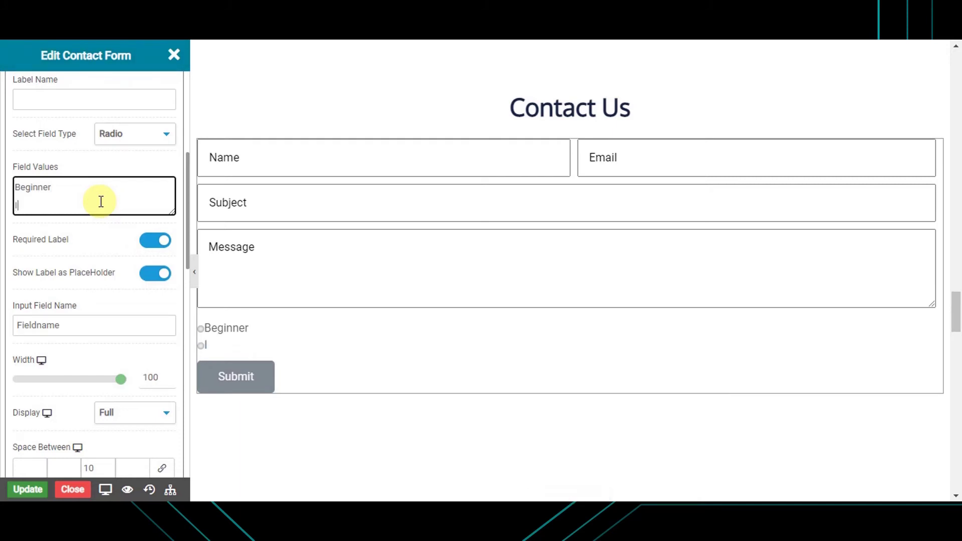
{"action": "type", "text": "ntermediate"}
{"action": "key", "text": "Return"}
{"action": "type", "text": "A"}
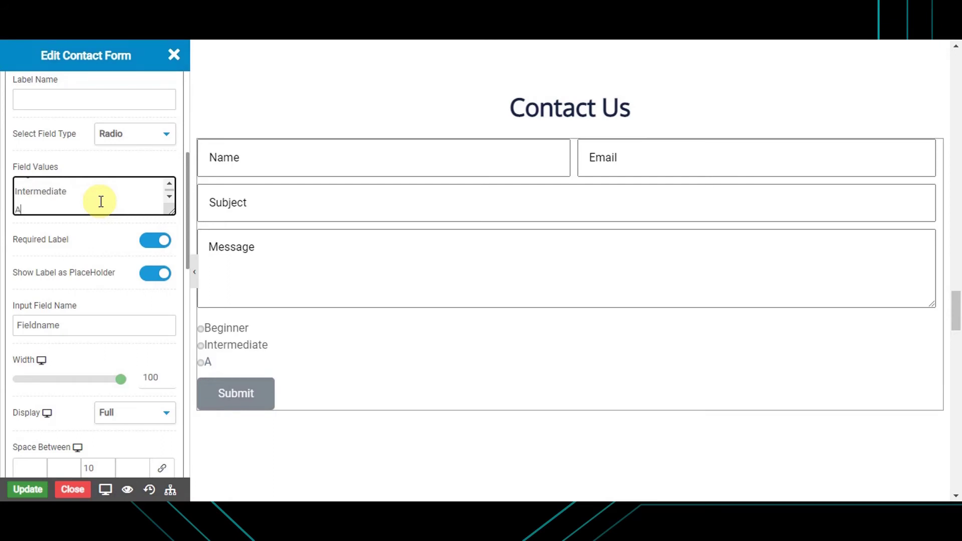
{"action": "type", "text": "dvanced"}
{"action": "scroll", "coordinate": [100, 201], "scroll_direction": "up", "scroll_amount": 3}
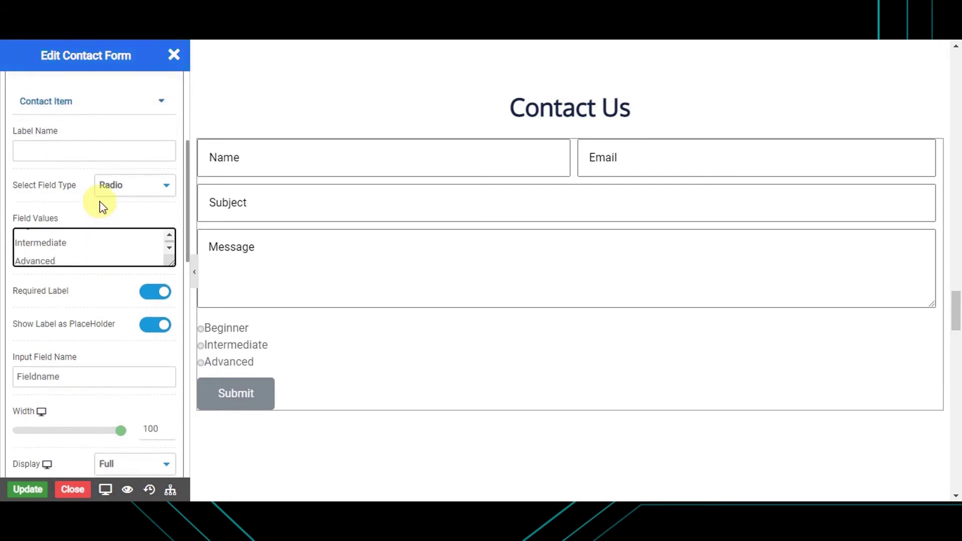
Set the radio field's input field name to level and collapse the field item
{"action": "scroll", "coordinate": [94, 188], "scroll_direction": "down", "scroll_amount": 4}
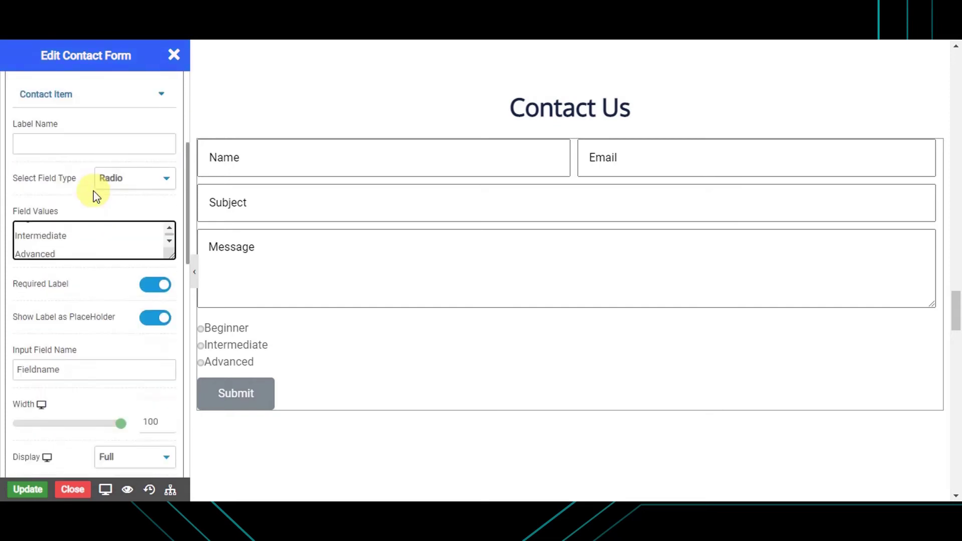
{"action": "left_click", "coordinate": [78, 309]}
{"action": "double_click", "coordinate": [78, 308]}
{"action": "key", "text": "BackSpace"}
{"action": "left_click", "coordinate": [144, 284]}
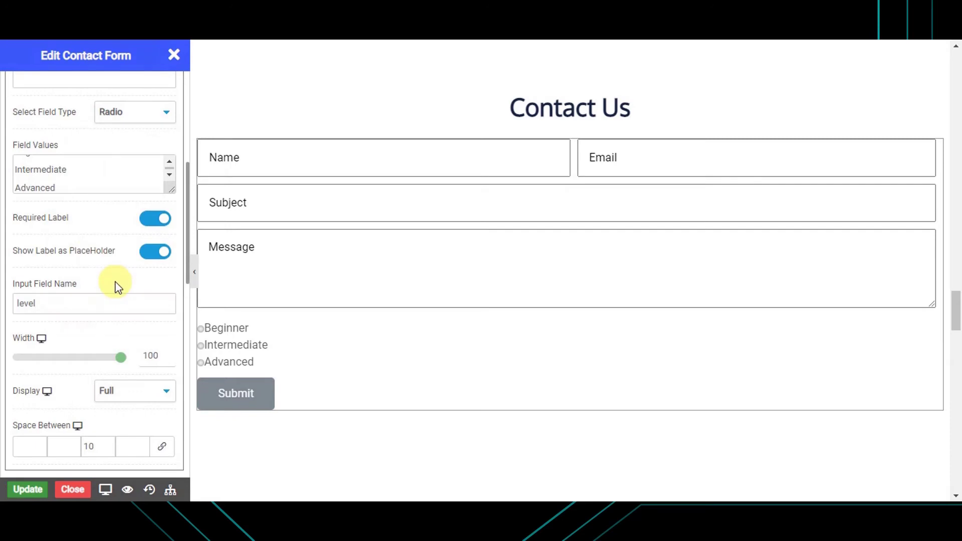
{"action": "scroll", "coordinate": [146, 280], "scroll_direction": "up", "scroll_amount": 3}
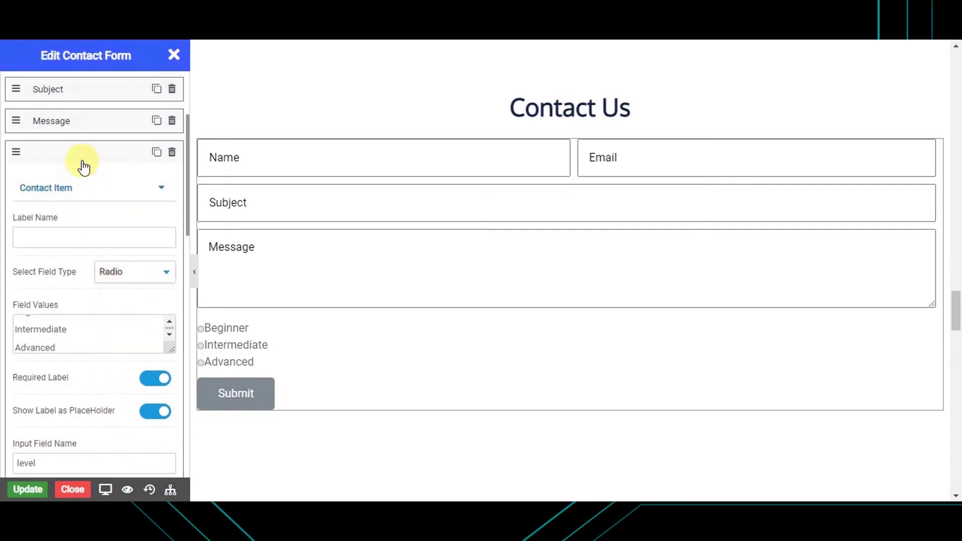
{"action": "left_click", "coordinate": [83, 162]}
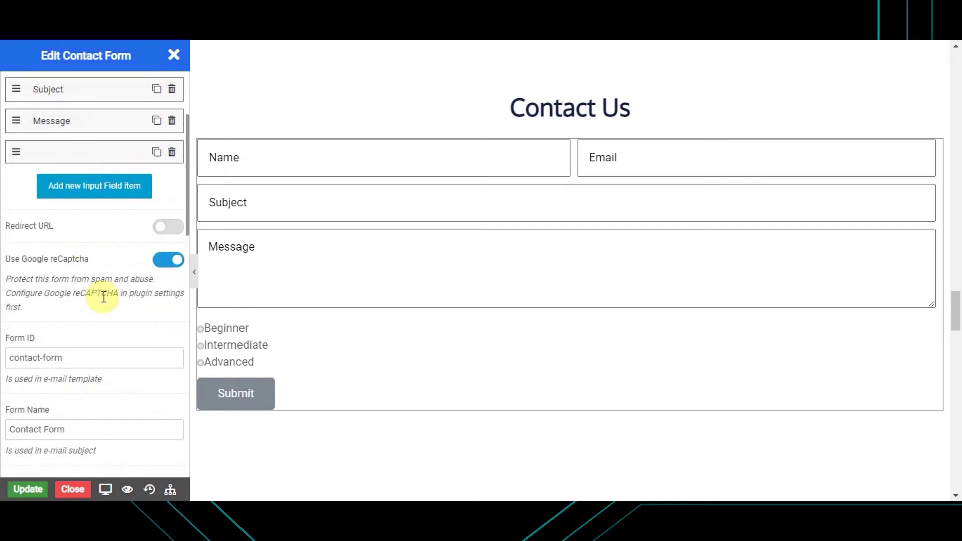
Switch on the Inline option in the contact form's radio and checkbox style
{"action": "scroll", "coordinate": [102, 298], "scroll_direction": "down", "scroll_amount": 5}
{"action": "left_click", "coordinate": [141, 316]}
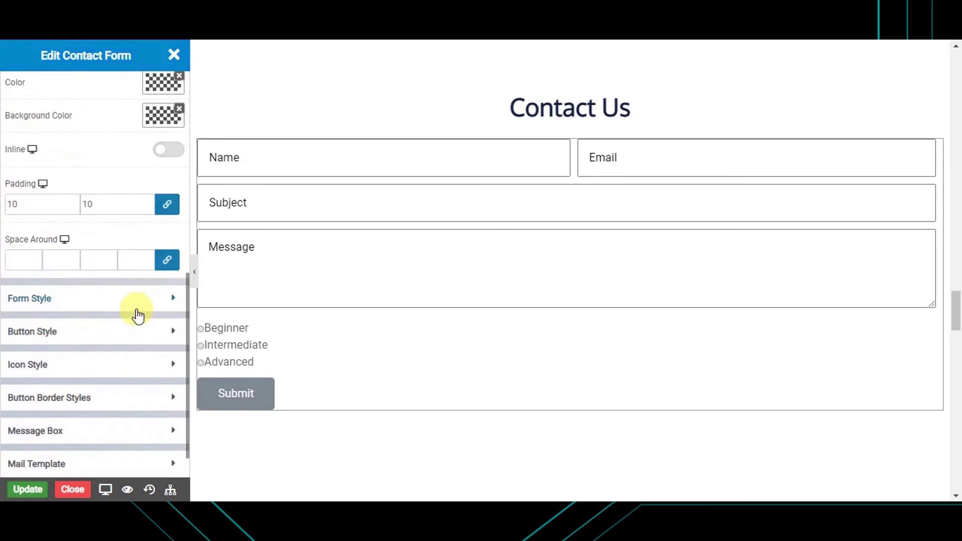
{"action": "scroll", "coordinate": [136, 303], "scroll_direction": "up", "scroll_amount": 2}
{"action": "left_click", "coordinate": [167, 269]}
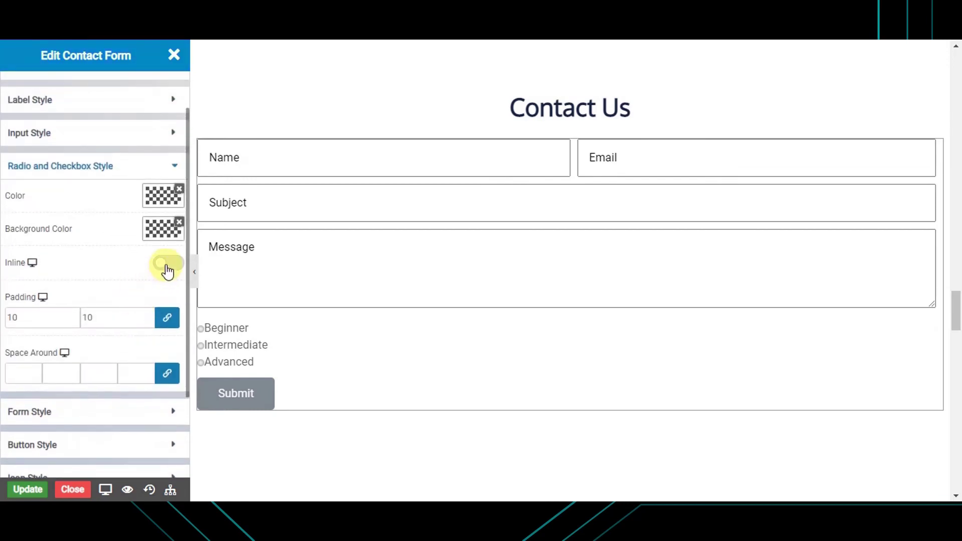
Set the linked padding of the radio and checkbox style to 13 on both axes
{"action": "left_click", "coordinate": [73, 315]}
{"action": "left_click", "coordinate": [74, 314]}
{"action": "left_click", "coordinate": [73, 315]}
{"action": "left_click", "coordinate": [73, 315]}
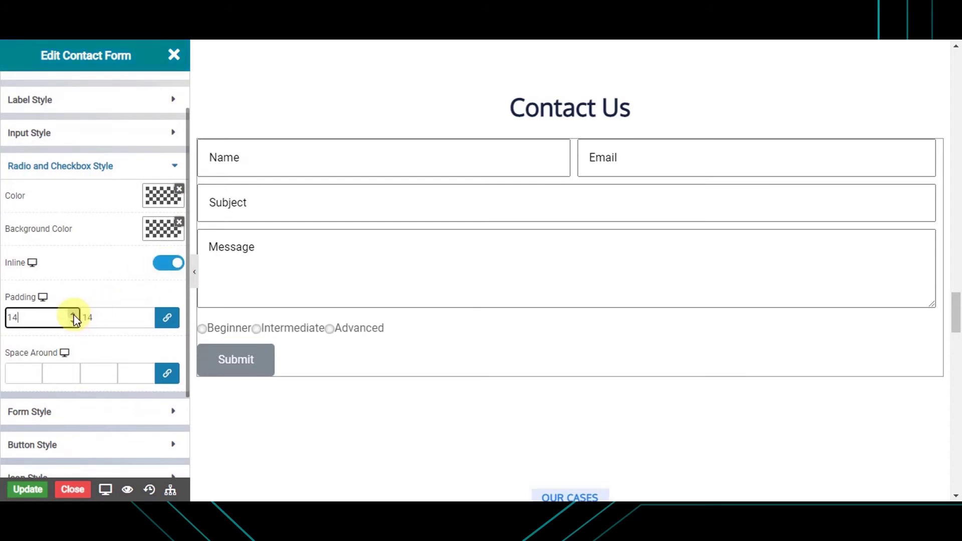
{"action": "left_click", "coordinate": [74, 323]}
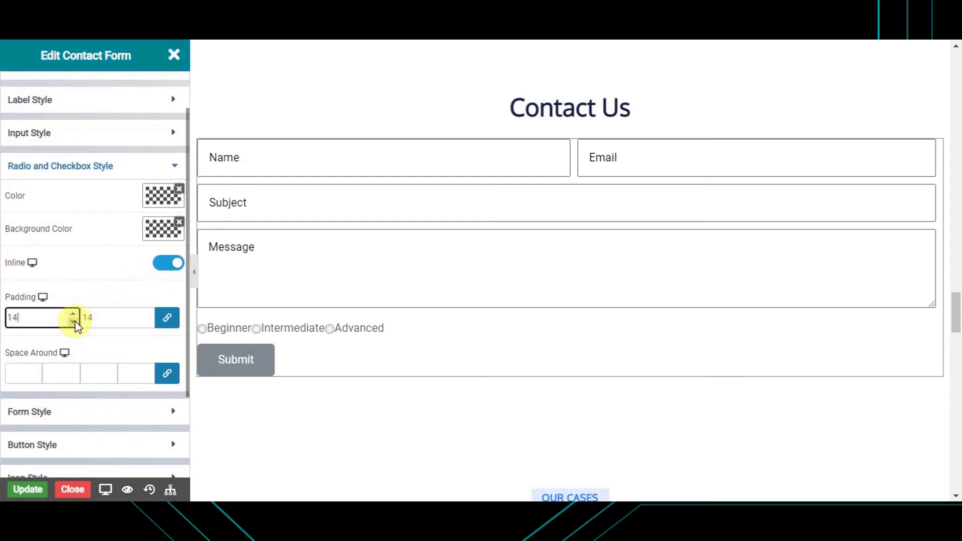
Unlink the radio options' Space Around values and set only the right-side spacing to 15
{"action": "left_click", "coordinate": [167, 374]}
{"action": "left_click", "coordinate": [73, 370]}
{"action": "left_click", "coordinate": [73, 369]}
{"action": "left_click", "coordinate": [73, 369]}
{"action": "left_click", "coordinate": [73, 370]}
{"action": "left_click", "coordinate": [73, 370]}
{"action": "left_click", "coordinate": [73, 370]}
{"action": "left_click", "coordinate": [73, 370]}
{"action": "left_click", "coordinate": [73, 370]}
{"action": "left_click", "coordinate": [73, 370]}
{"action": "left_click", "coordinate": [73, 370]}
{"action": "left_click", "coordinate": [72, 370]}
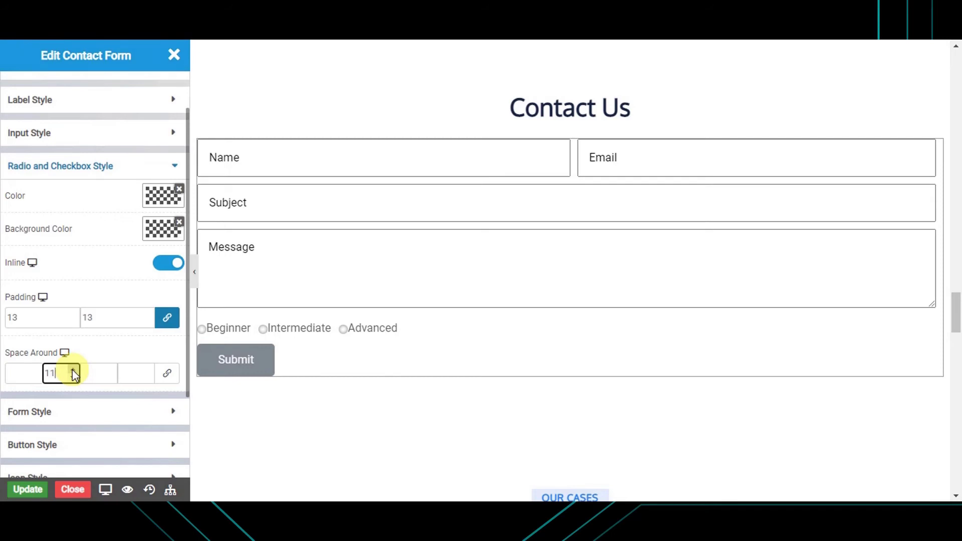
{"action": "left_click", "coordinate": [73, 370]}
{"action": "left_click", "coordinate": [72, 370]}
{"action": "left_click", "coordinate": [73, 369]}
{"action": "left_click", "coordinate": [73, 369]}
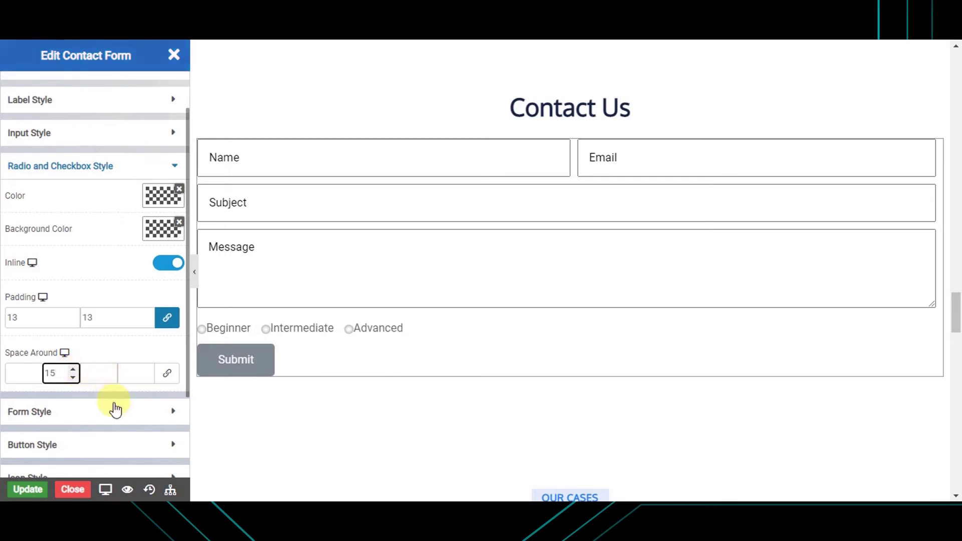
Set the normal-state border type in the contact form's Form Style to Solid
{"action": "left_click", "coordinate": [100, 419]}
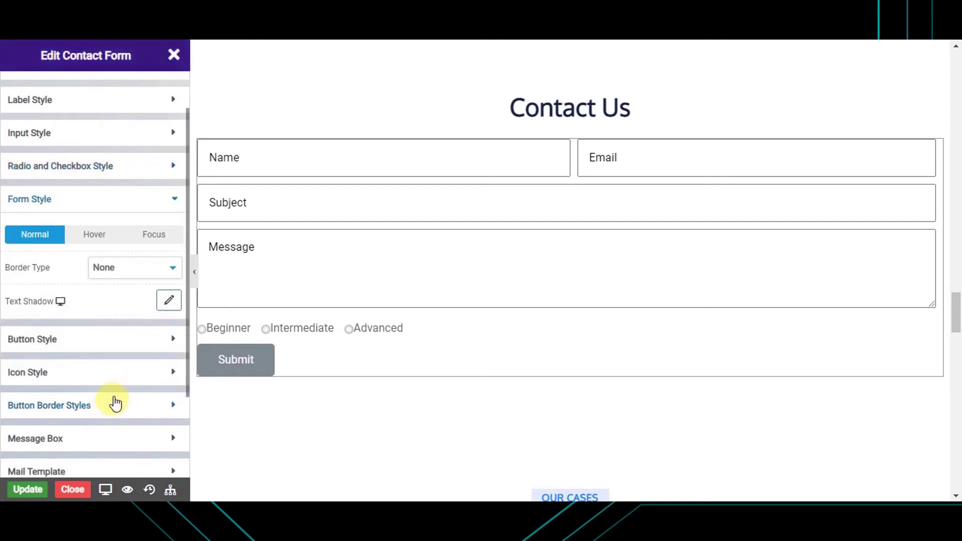
{"action": "left_click", "coordinate": [132, 273]}
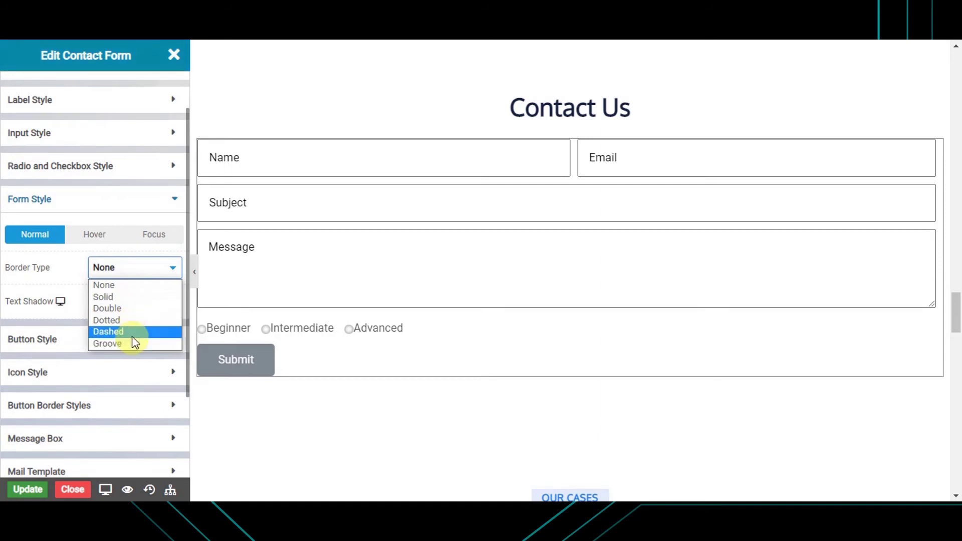
{"action": "left_click", "coordinate": [125, 270]}
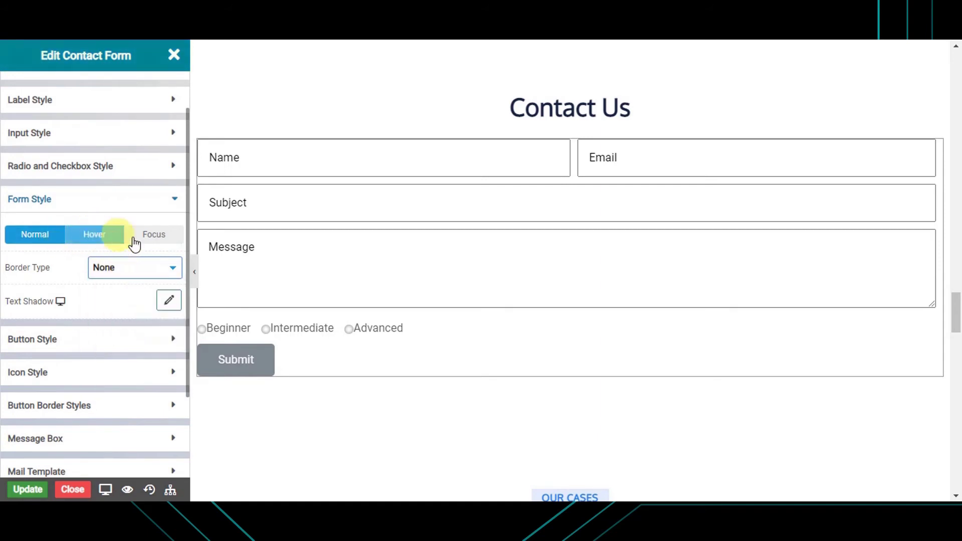
{"action": "left_click", "coordinate": [133, 272]}
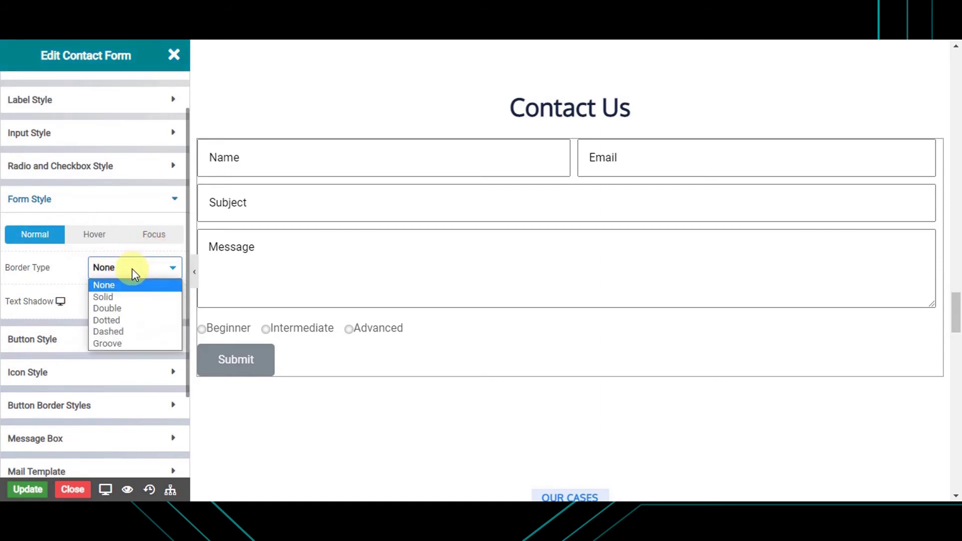
{"action": "left_click", "coordinate": [131, 296]}
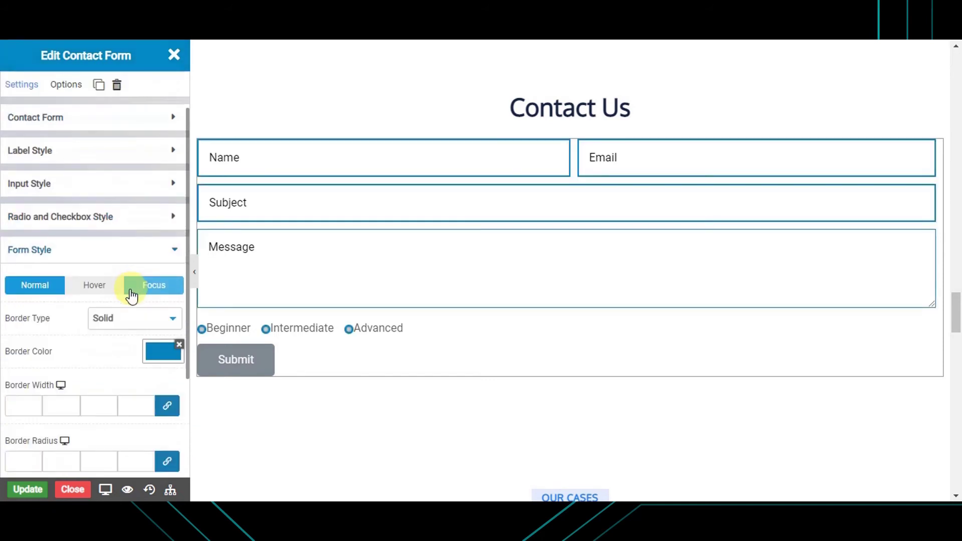
Unlink the form's border widths and give the fields only a bottom border of width 1
{"action": "scroll", "coordinate": [125, 350], "scroll_direction": "down", "scroll_amount": 3}
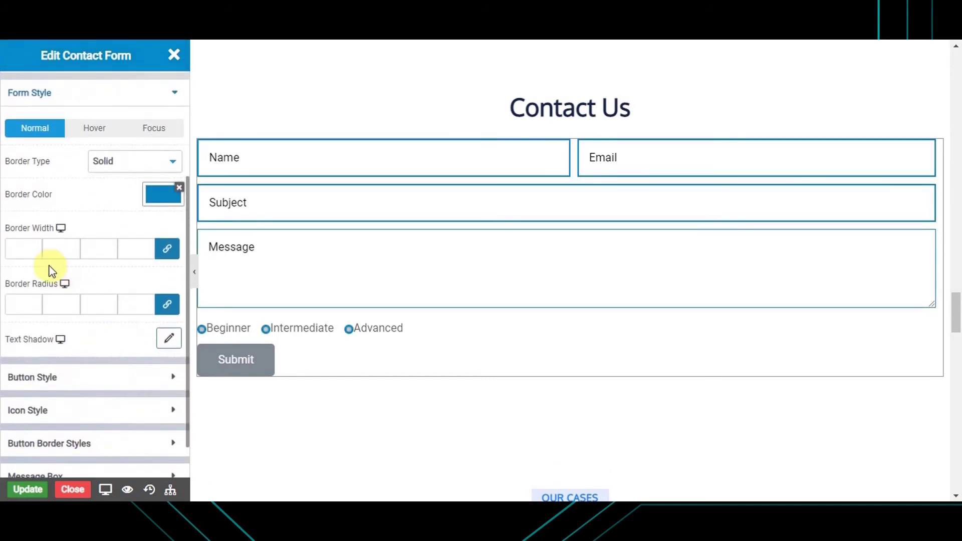
{"action": "left_click", "coordinate": [167, 258]}
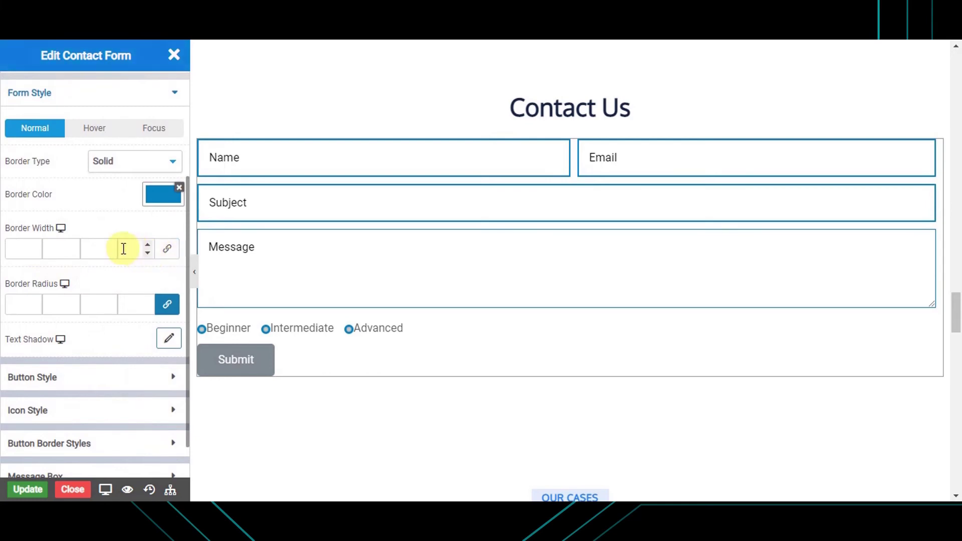
{"action": "left_click", "coordinate": [111, 245]}
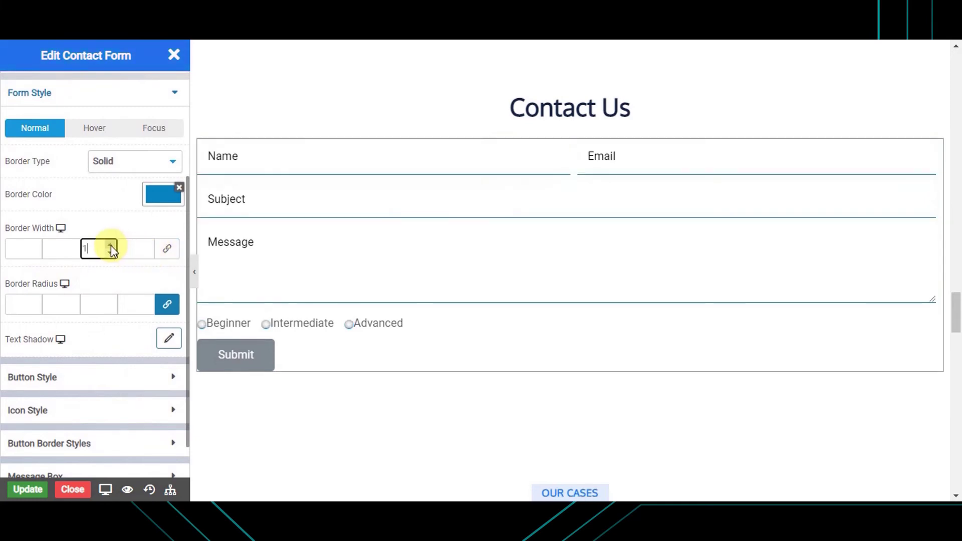
Change the fields' border color to black and set the bottom border width to 2
{"action": "left_click", "coordinate": [151, 190]}
{"action": "left_click", "coordinate": [23, 373]}
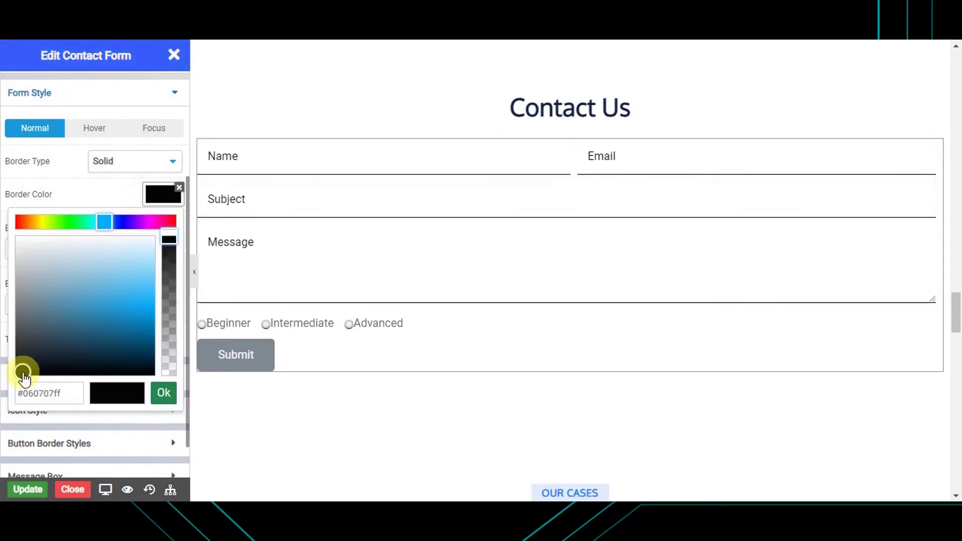
{"action": "left_click_drag", "start_coordinate": [23, 374], "coordinate": [18, 382]}
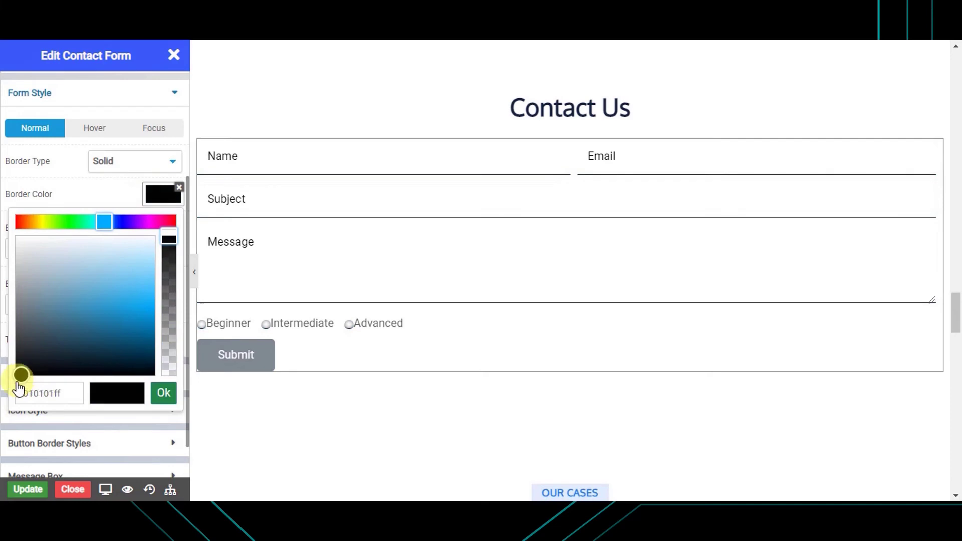
{"action": "left_click", "coordinate": [151, 393]}
{"action": "left_click", "coordinate": [105, 248]}
{"action": "type", "text": "2"}
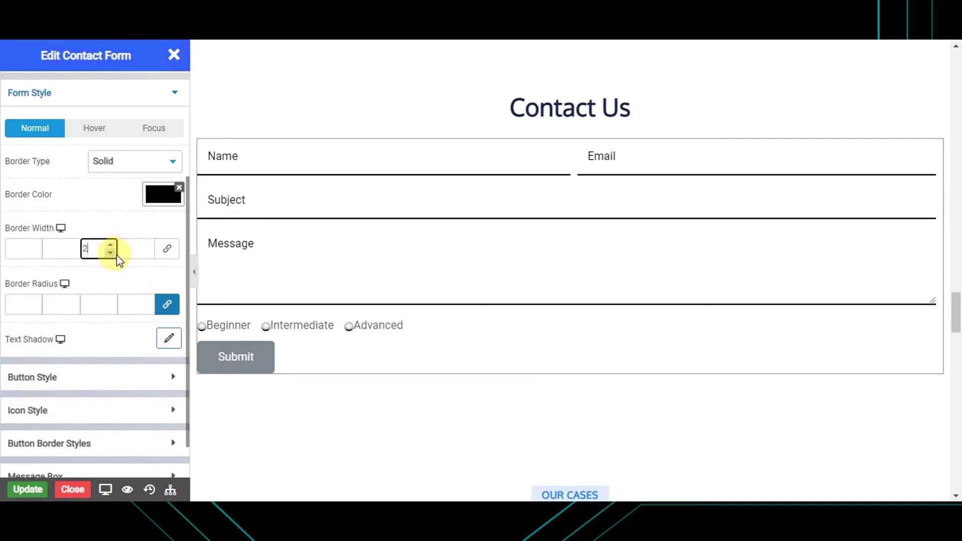
Give the form's Text Shadow a horizontal offset of 2, a vertical offset of 2 and a blur of 5
{"action": "left_click", "coordinate": [166, 341]}
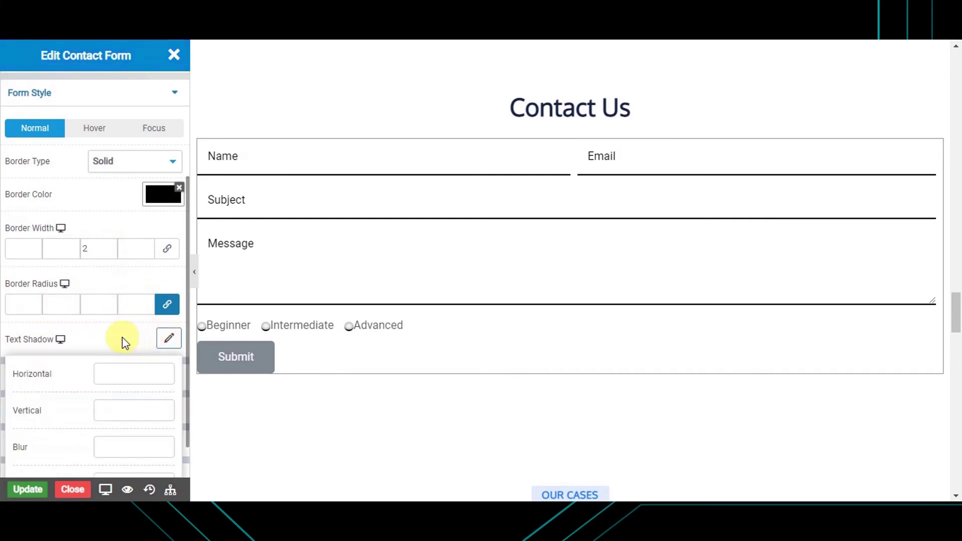
{"action": "scroll", "coordinate": [122, 339], "scroll_direction": "down", "scroll_amount": 2}
{"action": "left_click", "coordinate": [129, 280]}
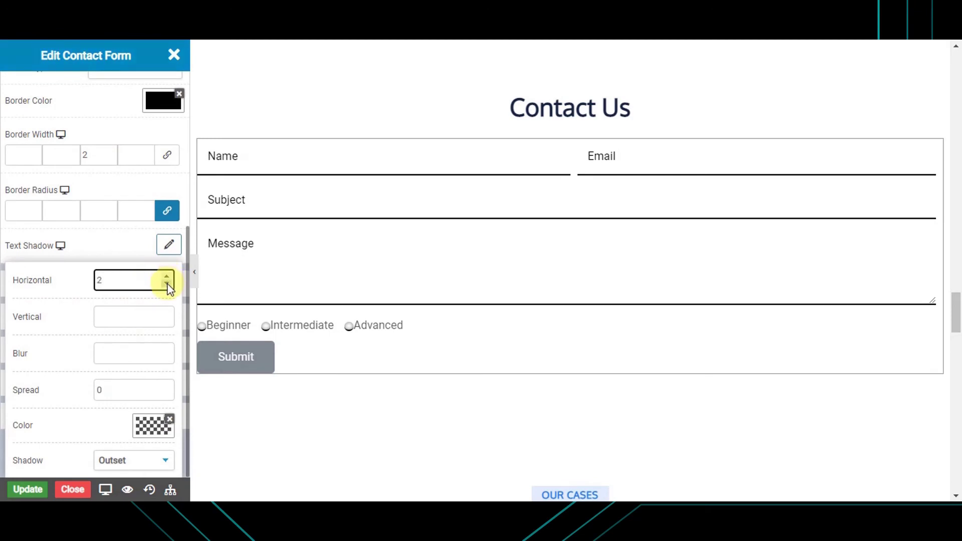
{"action": "left_click", "coordinate": [169, 313]}
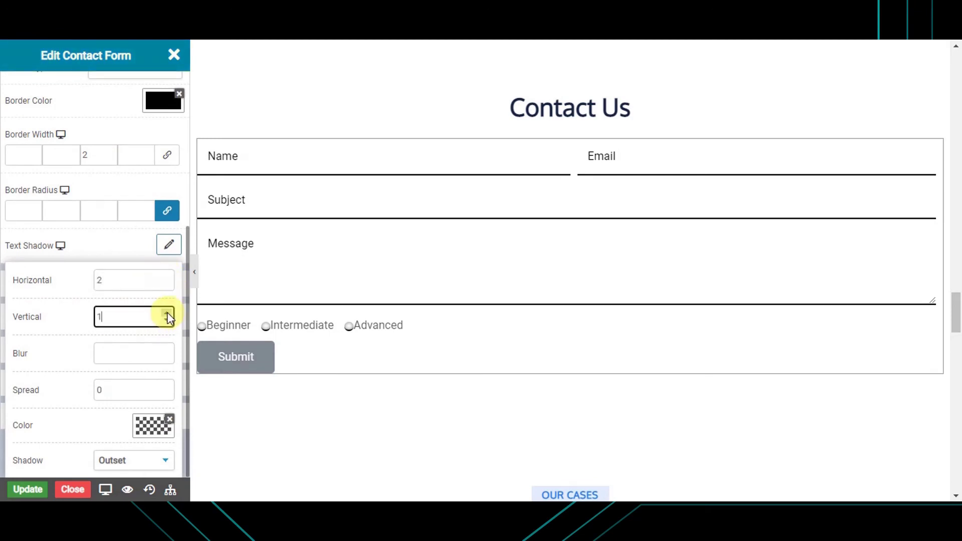
{"action": "double_click", "coordinate": [166, 349]}
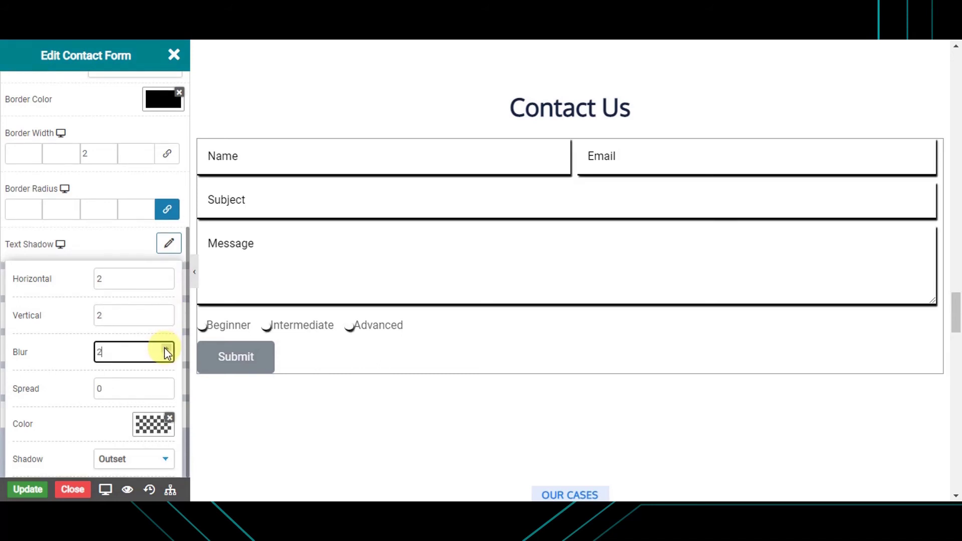
{"action": "triple_click", "coordinate": [165, 348]}
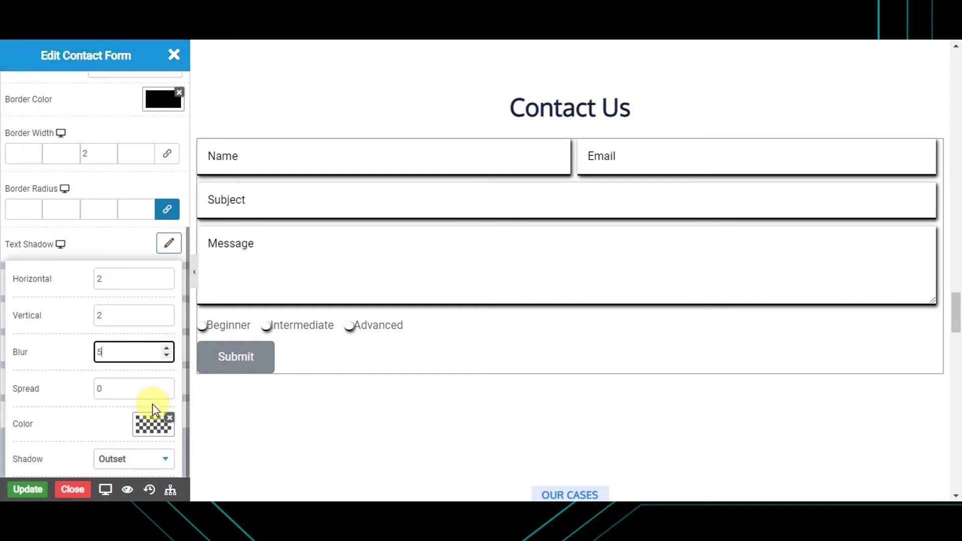
Set the form's shadow color to light grey, #edededff
{"action": "left_click", "coordinate": [151, 426]}
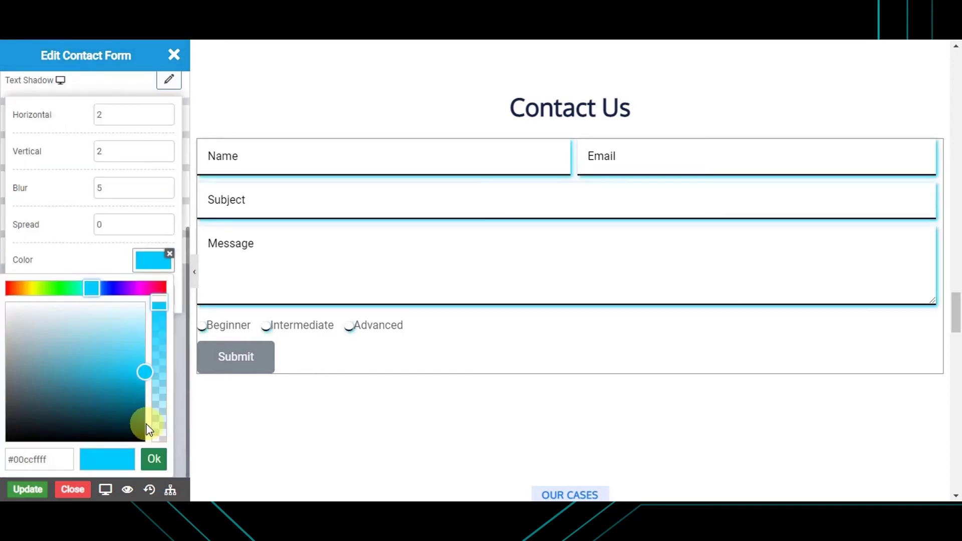
{"action": "left_click", "coordinate": [13, 327]}
{"action": "left_click_drag", "start_coordinate": [13, 327], "coordinate": [7, 317]}
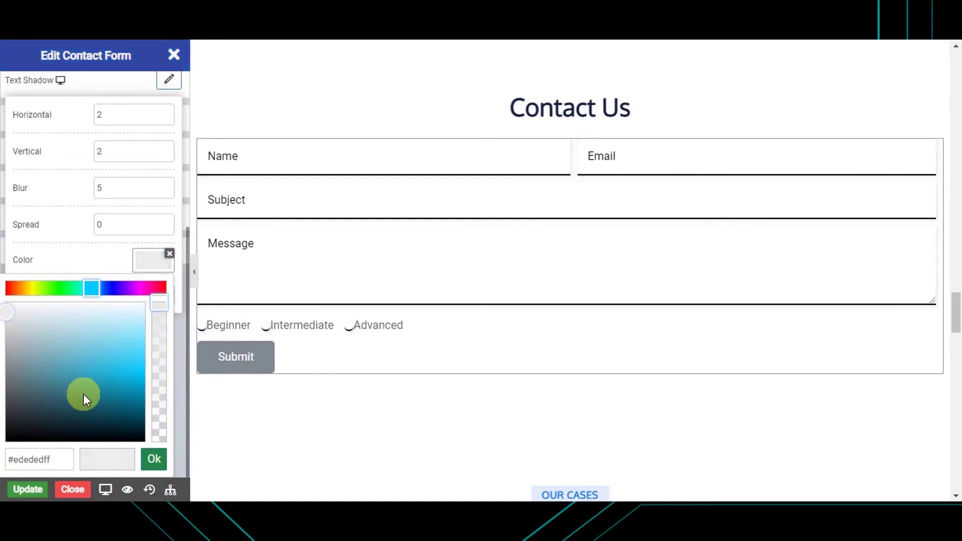
{"action": "left_click", "coordinate": [155, 458]}
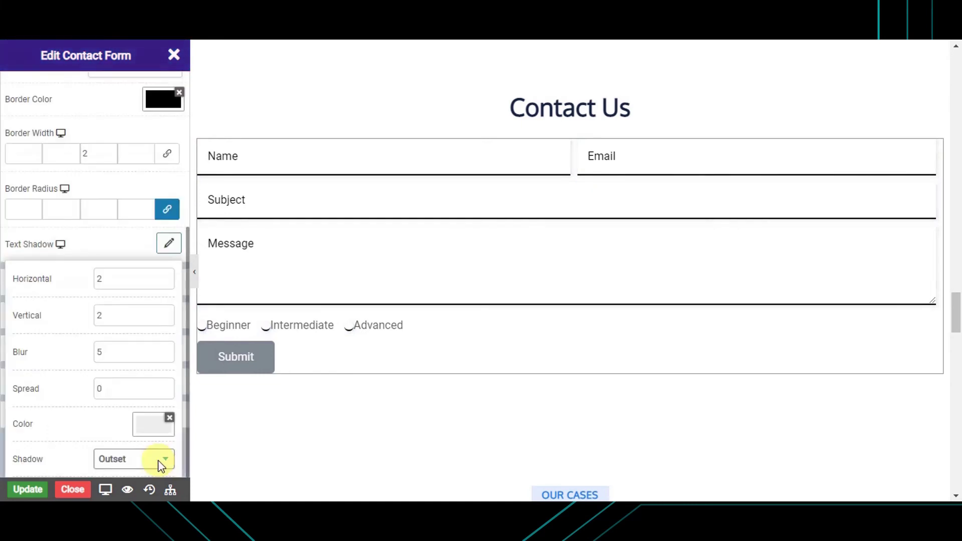
Close the shadow settings and open the form's Button Style settings
{"action": "left_click", "coordinate": [168, 244]}
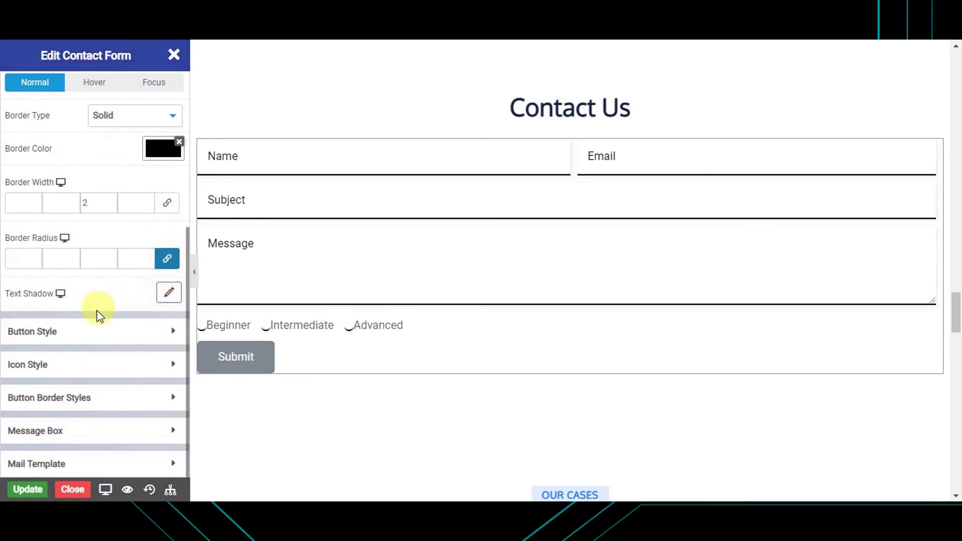
{"action": "left_click", "coordinate": [106, 336]}
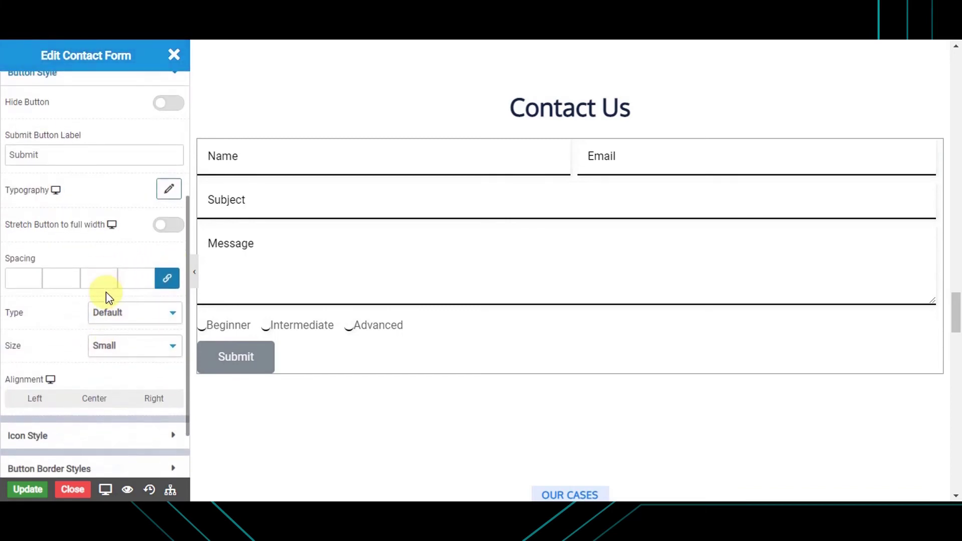
{"action": "scroll", "coordinate": [107, 291], "scroll_direction": "up", "scroll_amount": 1}
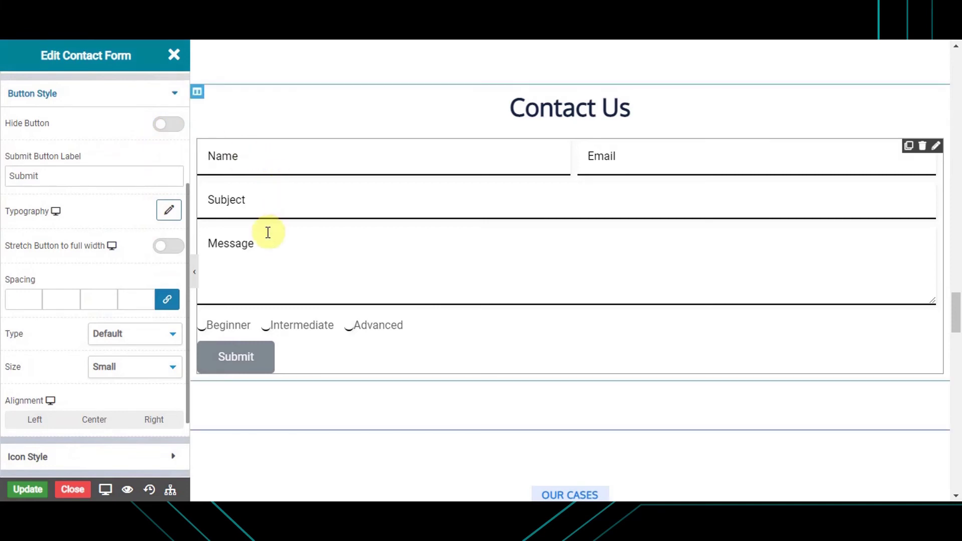
Try hiding the form's submit button, and show it again
{"action": "left_click", "coordinate": [168, 125]}
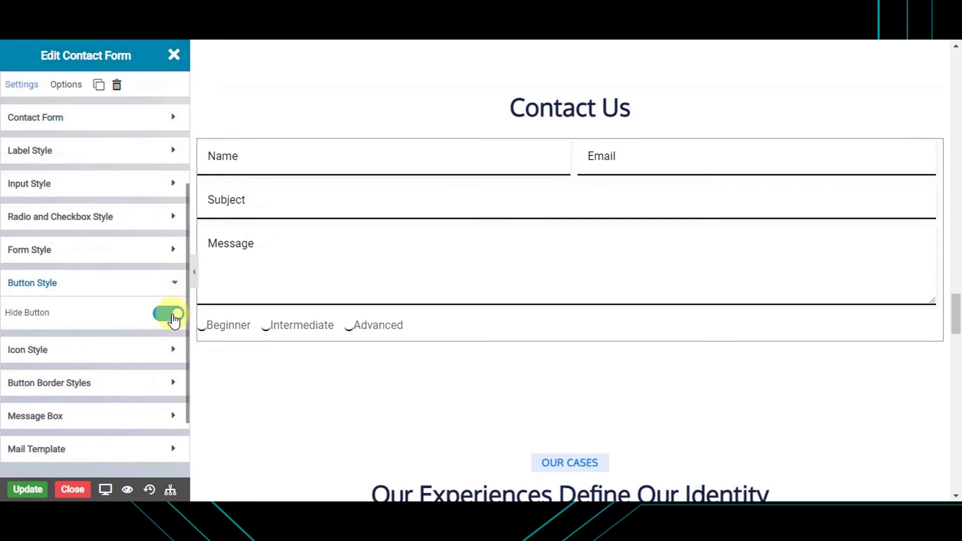
{"action": "left_click", "coordinate": [173, 316]}
{"action": "left_click", "coordinate": [129, 358]}
Set the submit button's font family to Roboto in its typography settings
{"action": "scroll", "coordinate": [130, 365], "scroll_direction": "down", "scroll_amount": 5}
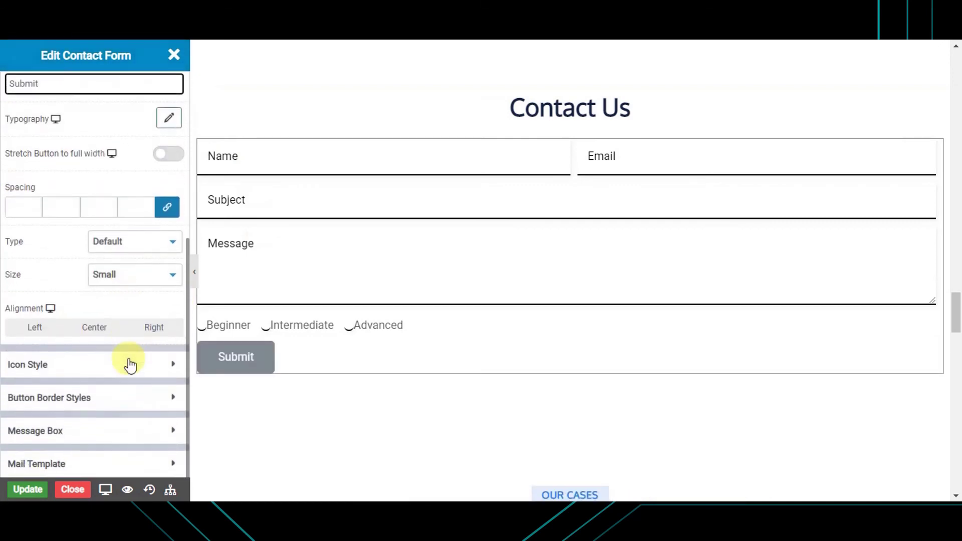
{"action": "left_click", "coordinate": [170, 123]}
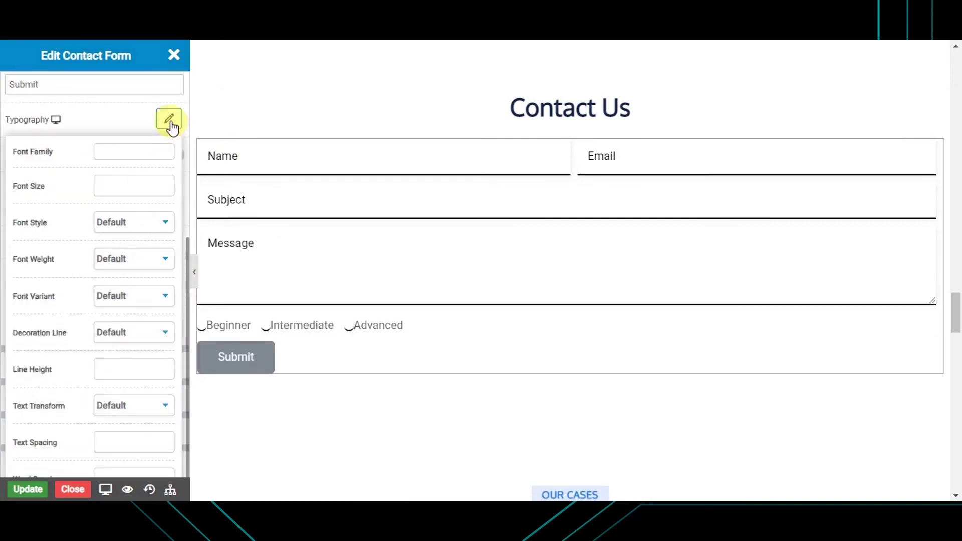
{"action": "left_click", "coordinate": [141, 152]}
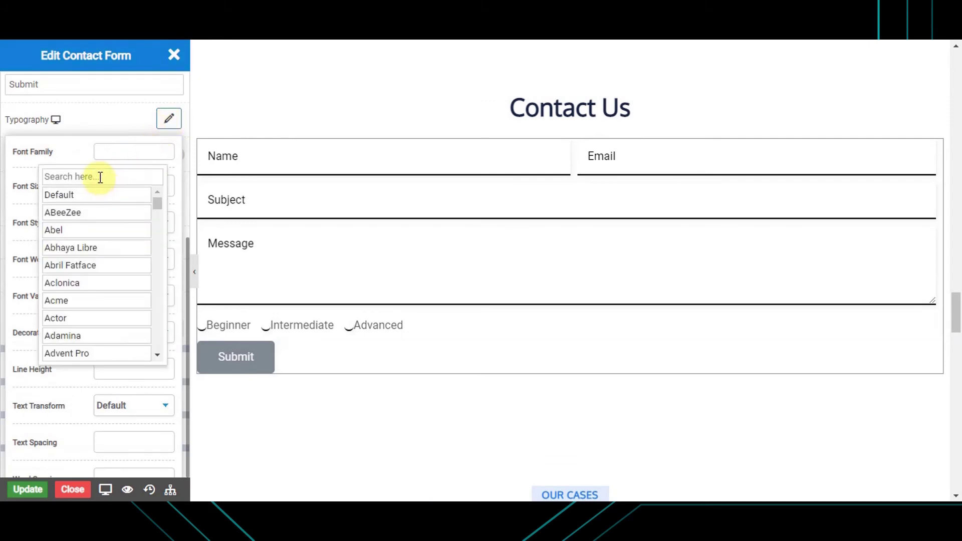
{"action": "type", "text": "Robo"}
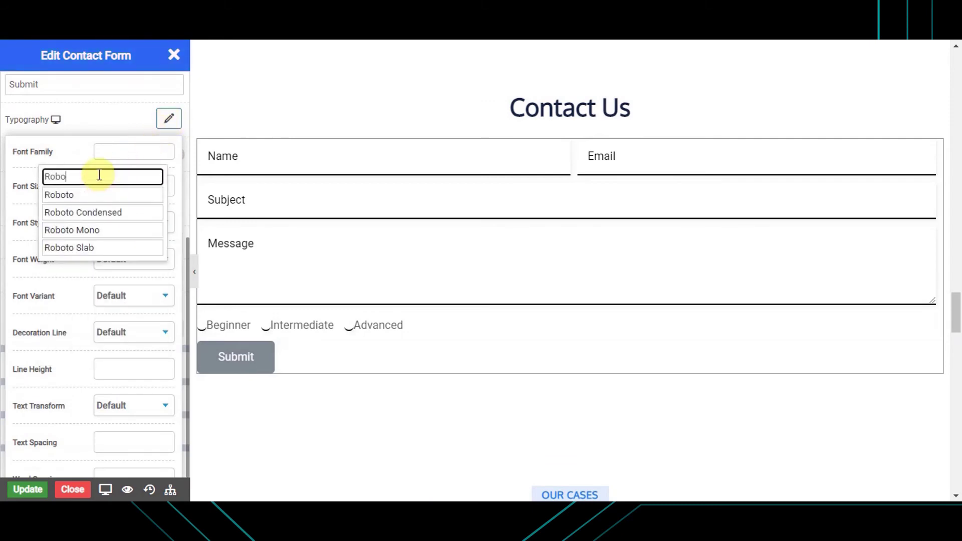
{"action": "left_click", "coordinate": [97, 195]}
{"action": "left_click", "coordinate": [112, 186]}
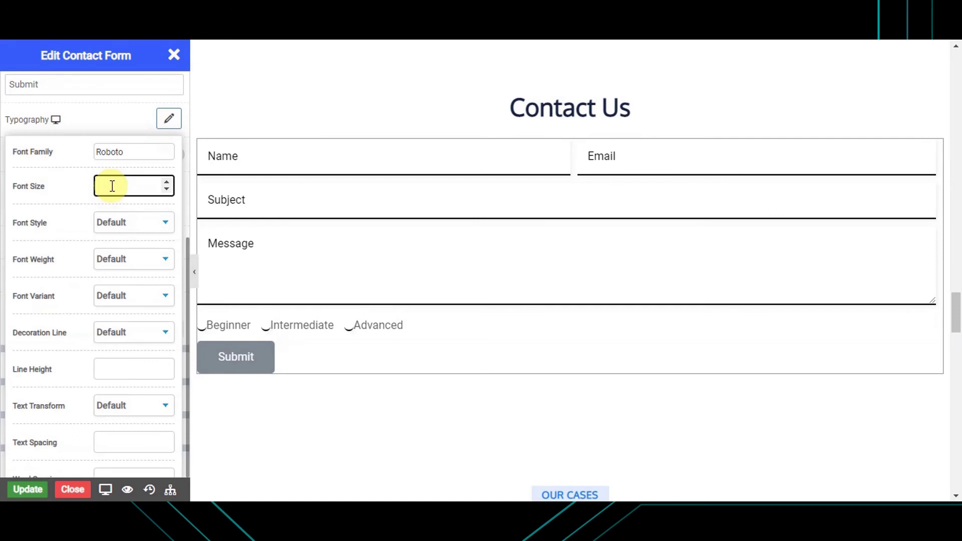
{"action": "left_click", "coordinate": [170, 123]}
{"action": "scroll", "coordinate": [139, 150], "scroll_direction": "up", "scroll_amount": 1}
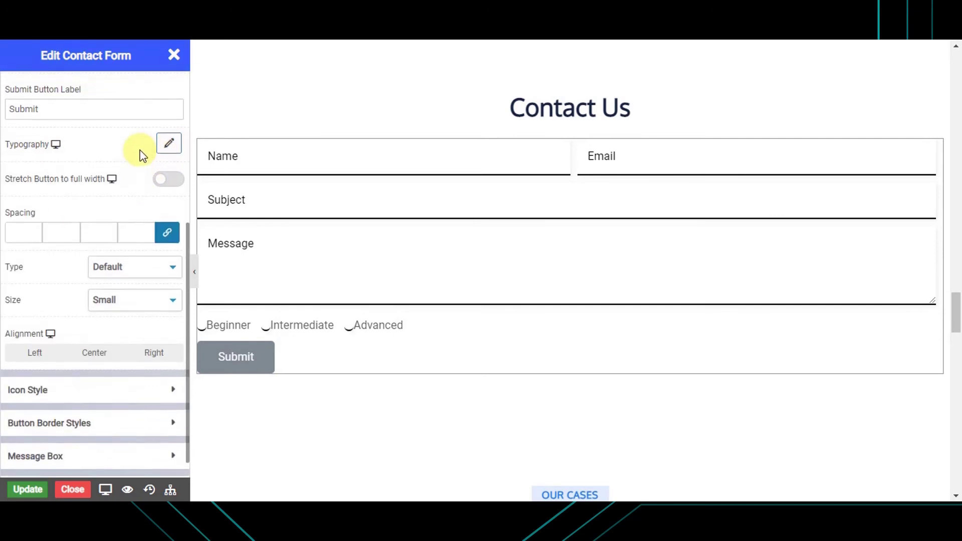
Stretch the submit button to full width, unlink its spacing values and set the first one to 20
{"action": "left_click", "coordinate": [169, 182]}
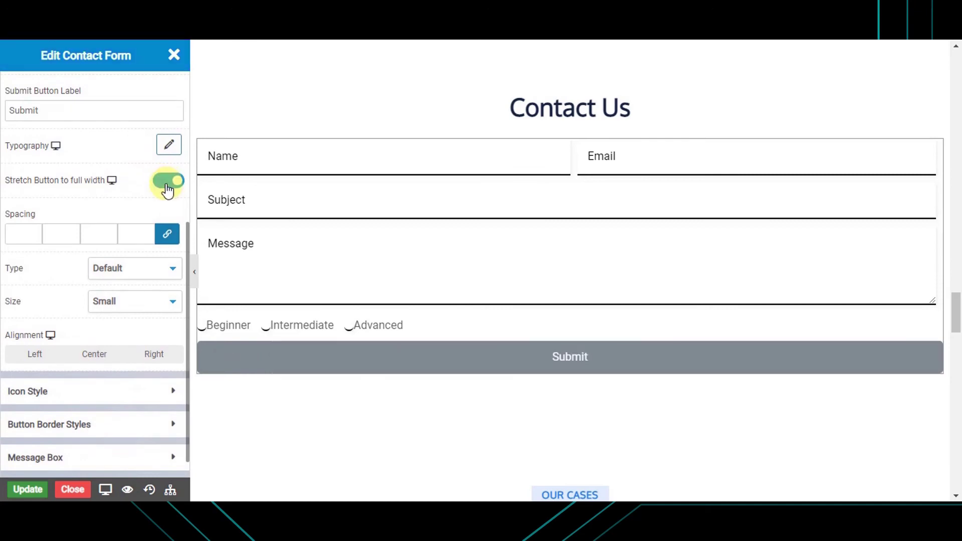
{"action": "left_click", "coordinate": [168, 236]}
{"action": "left_click", "coordinate": [15, 238]}
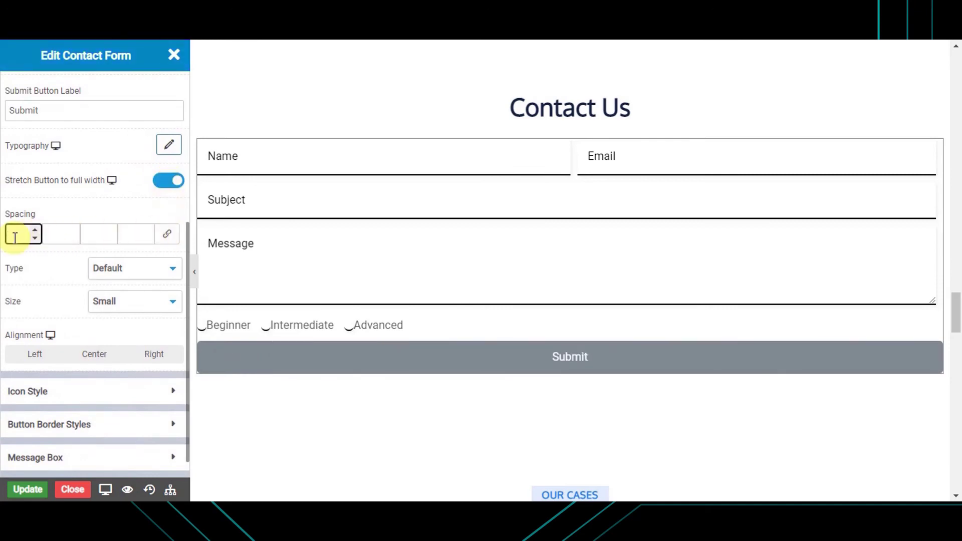
{"action": "type", "text": "20"}
Change the submit button's type to Custom and its background color to near-black, #0a0a0bff
{"action": "left_click", "coordinate": [121, 267]}
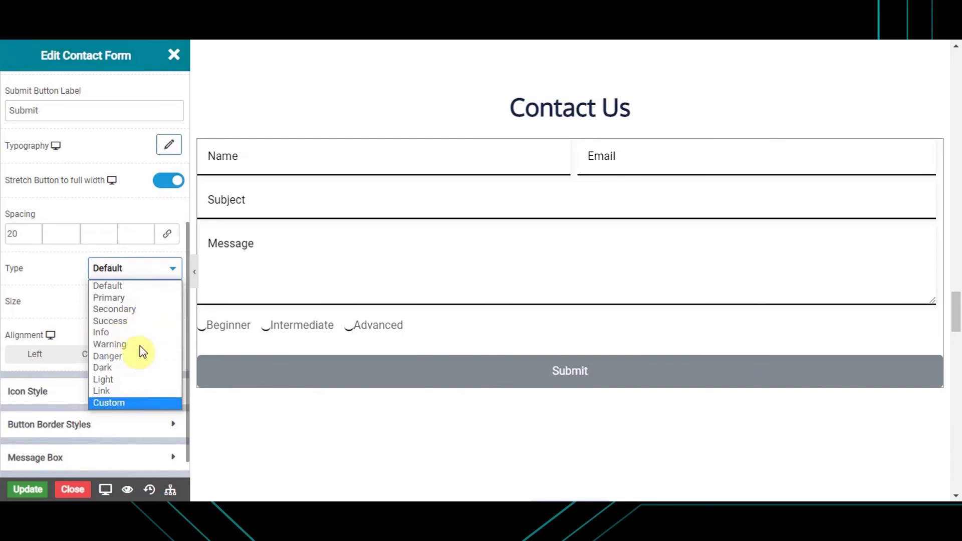
{"action": "key", "text": "Return"}
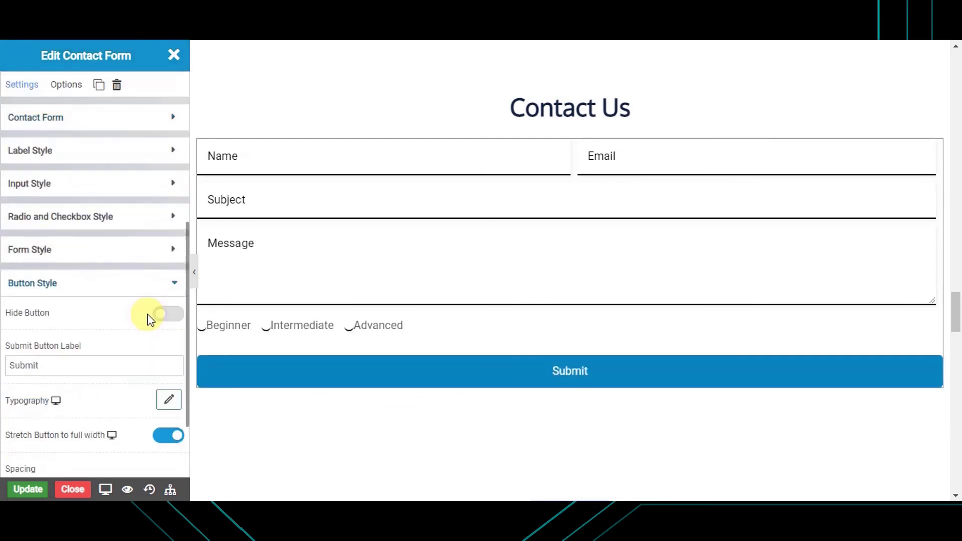
{"action": "left_click", "coordinate": [161, 294]}
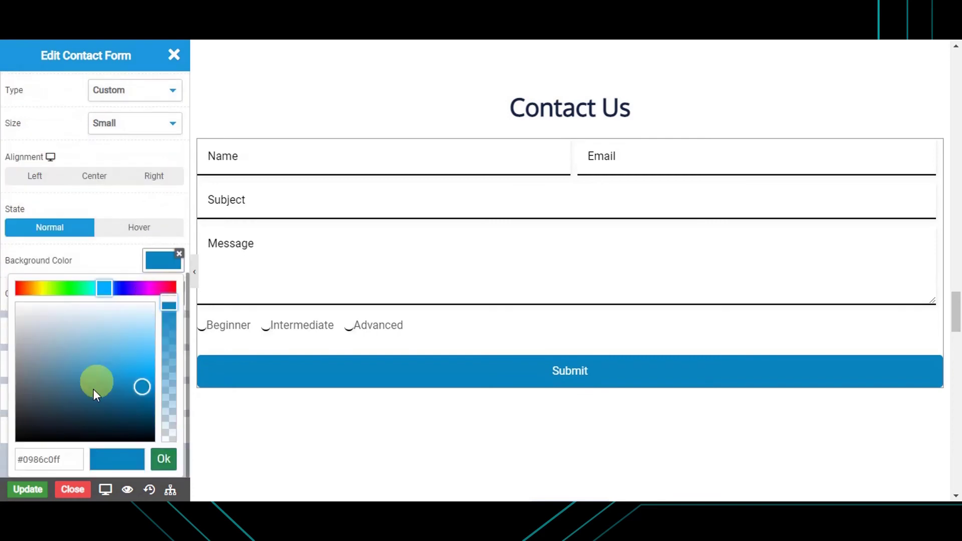
{"action": "left_click", "coordinate": [19, 436]}
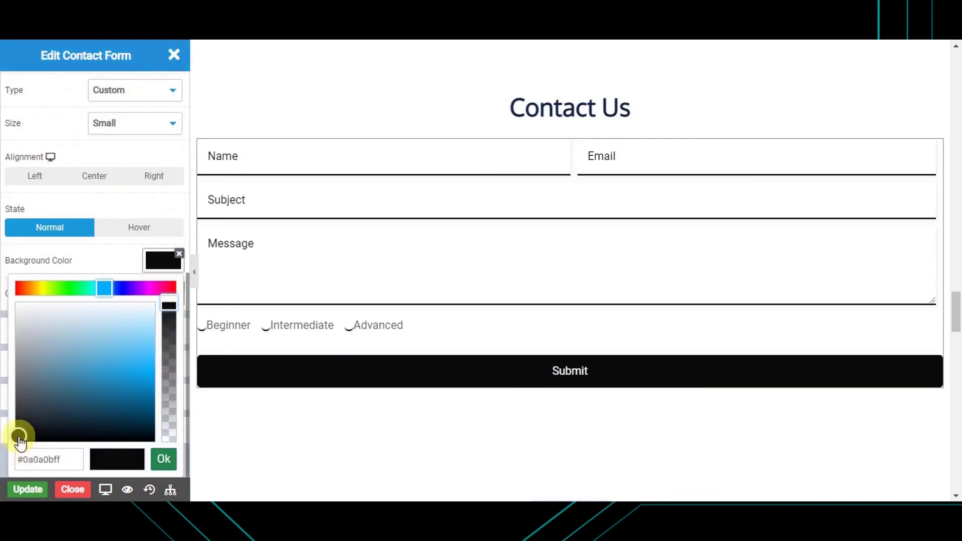
{"action": "left_click", "coordinate": [156, 459]}
Set the submit button's size to Large and try its left and center alignments
{"action": "left_click", "coordinate": [135, 159]}
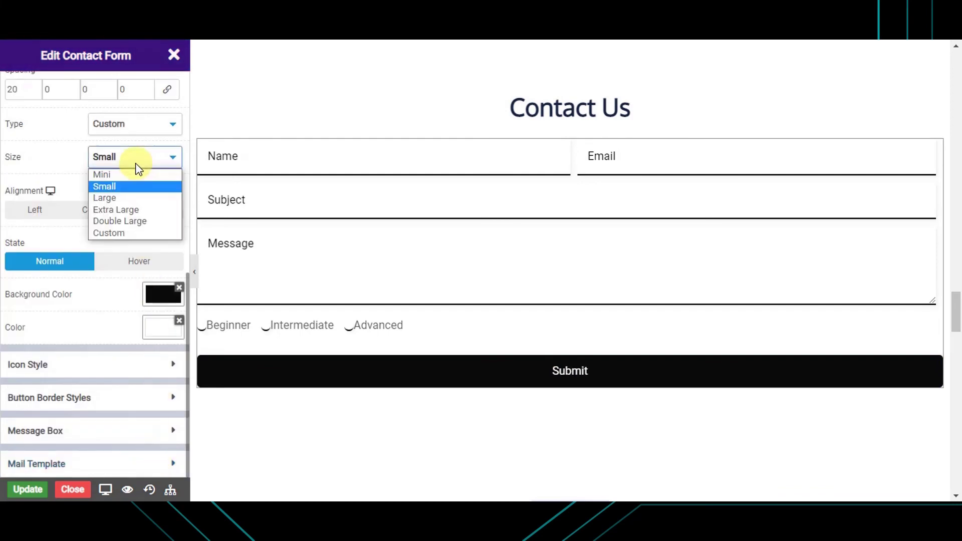
{"action": "left_click", "coordinate": [124, 198]}
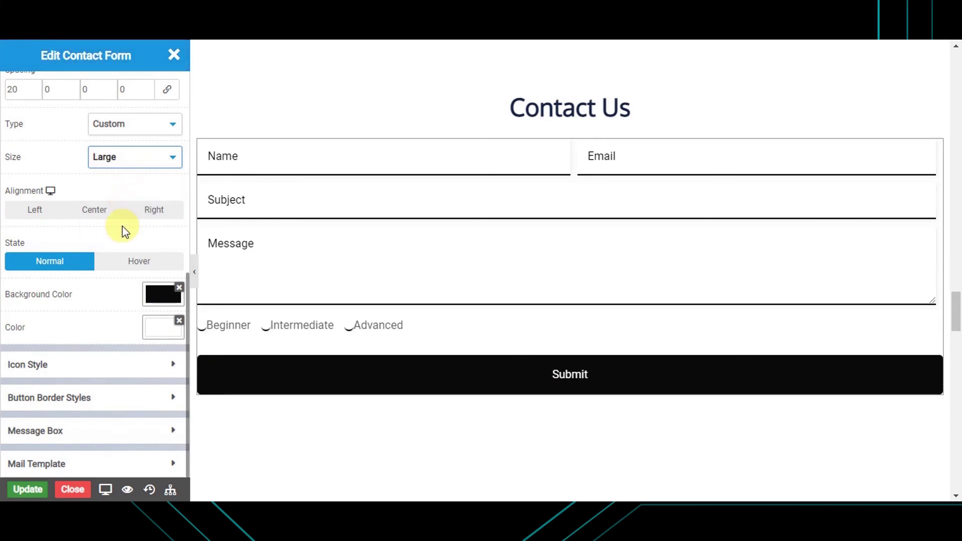
{"action": "left_click", "coordinate": [36, 213]}
{"action": "left_click", "coordinate": [76, 213]}
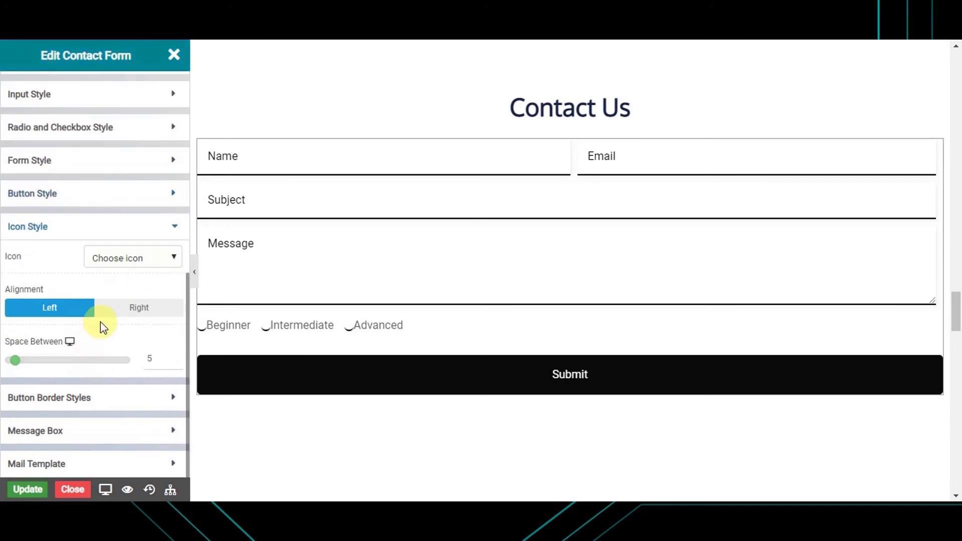
Search the solid icons for "check" and add the check icon to the submit button
{"action": "left_click", "coordinate": [116, 259]}
{"action": "left_click", "coordinate": [79, 301]}
{"action": "type", "text": "check"}
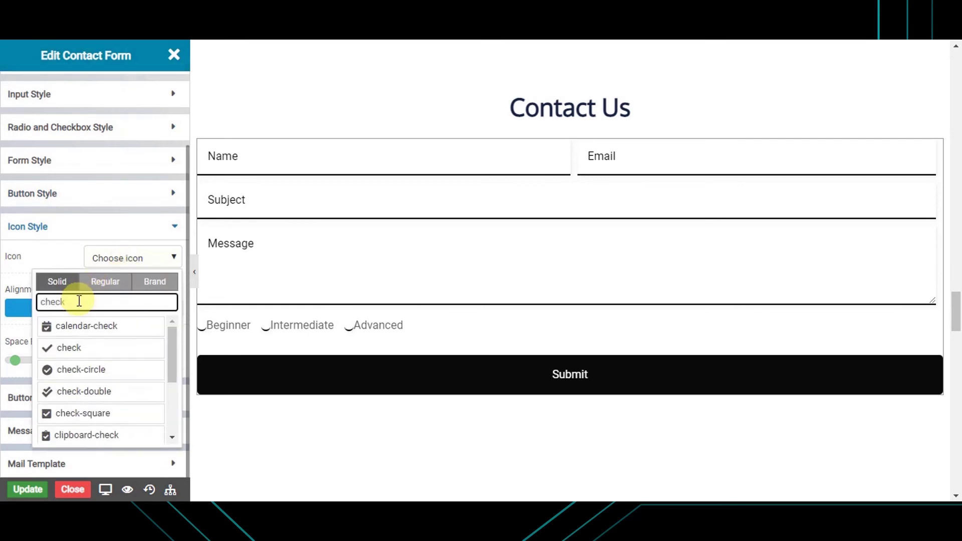
{"action": "left_click", "coordinate": [82, 348]}
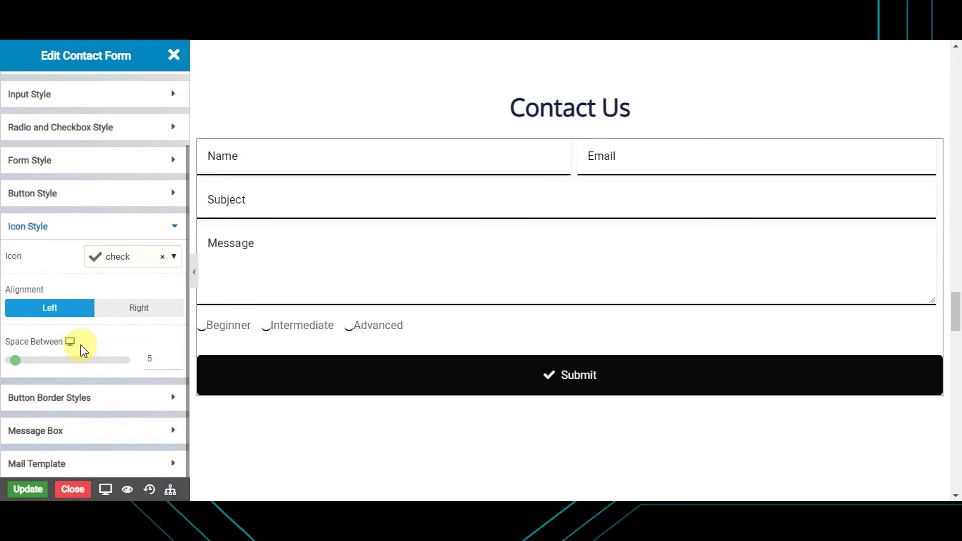
Align the submit button's icon to the right and set its Space Between to 10
{"action": "left_click", "coordinate": [131, 310]}
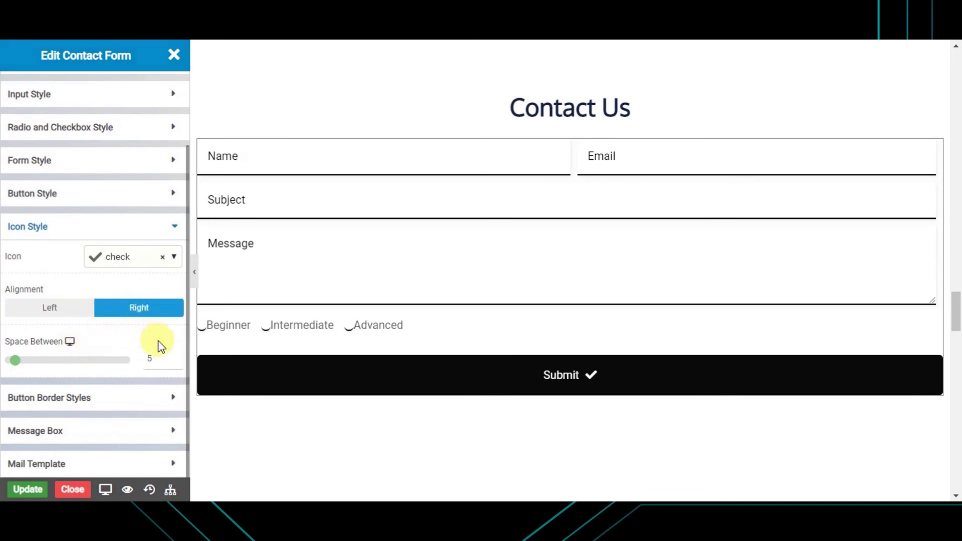
{"action": "left_click", "coordinate": [178, 355]}
{"action": "left_click", "coordinate": [178, 355]}
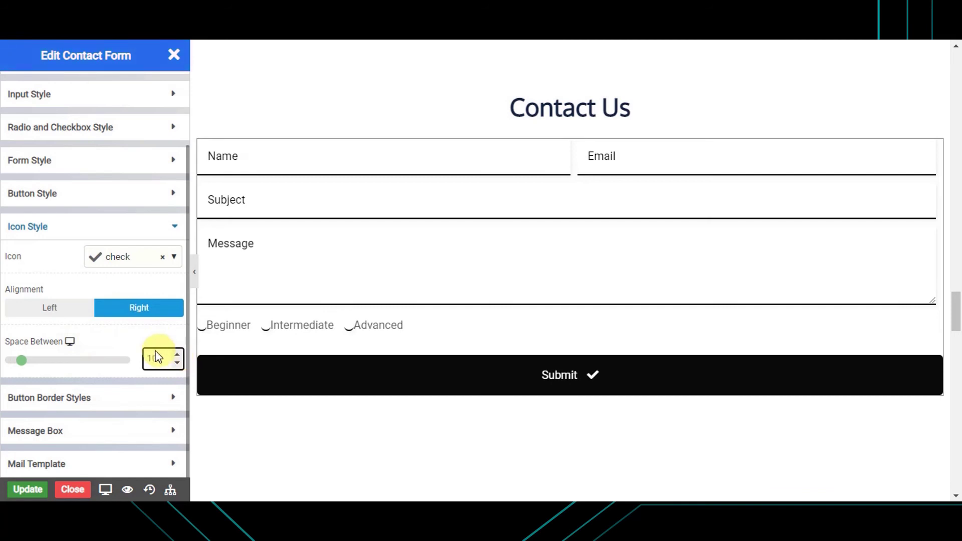
Review the Button Border Styles settings and set the Message Box position to Top
{"action": "left_click", "coordinate": [136, 400]}
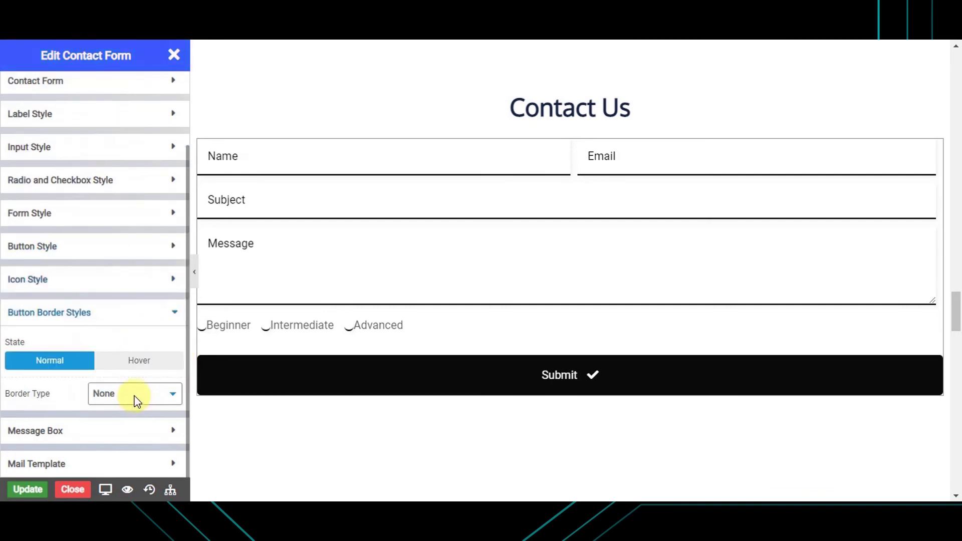
{"action": "left_click", "coordinate": [120, 432]}
{"action": "left_click", "coordinate": [128, 428]}
{"action": "left_click", "coordinate": [80, 429]}
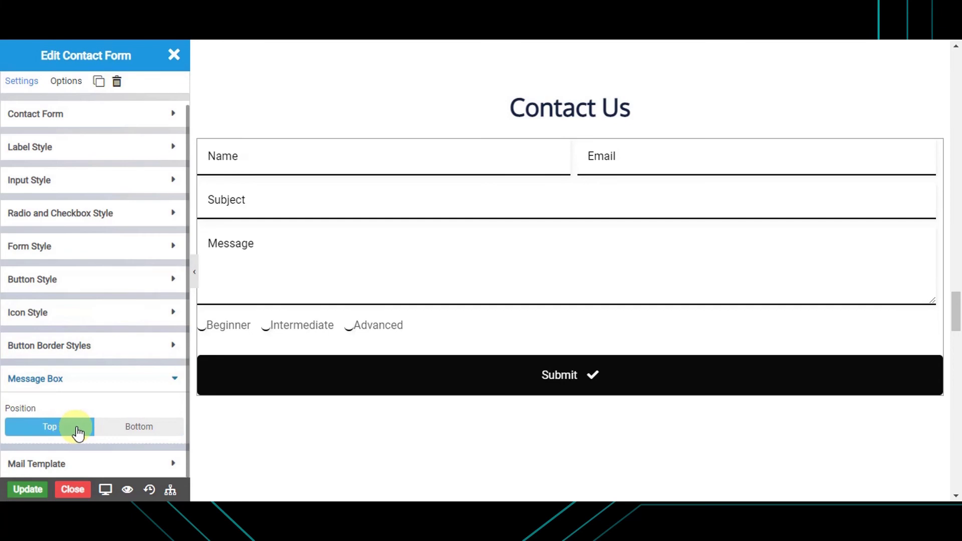
Enable a custom mail template for the form and open it for editing
{"action": "left_click", "coordinate": [103, 470]}
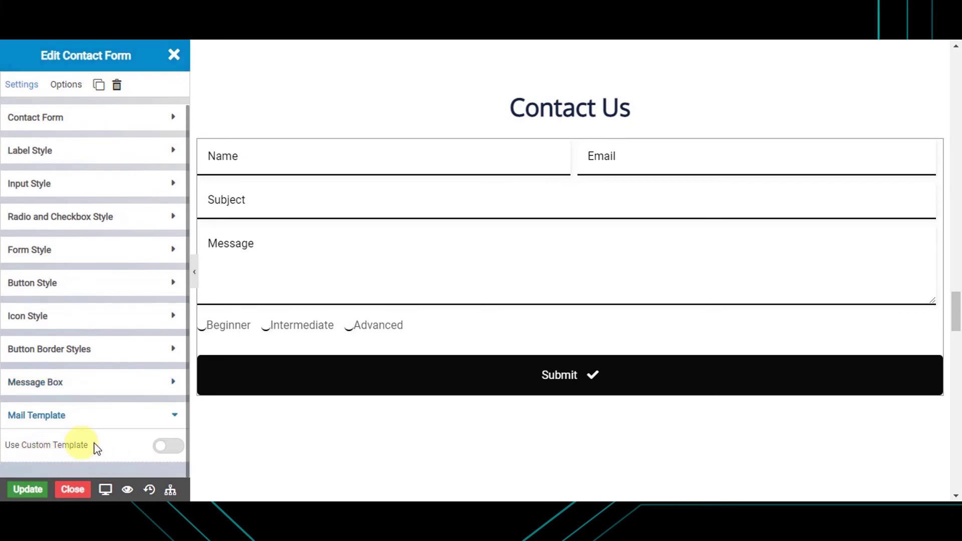
{"action": "left_click", "coordinate": [169, 452]}
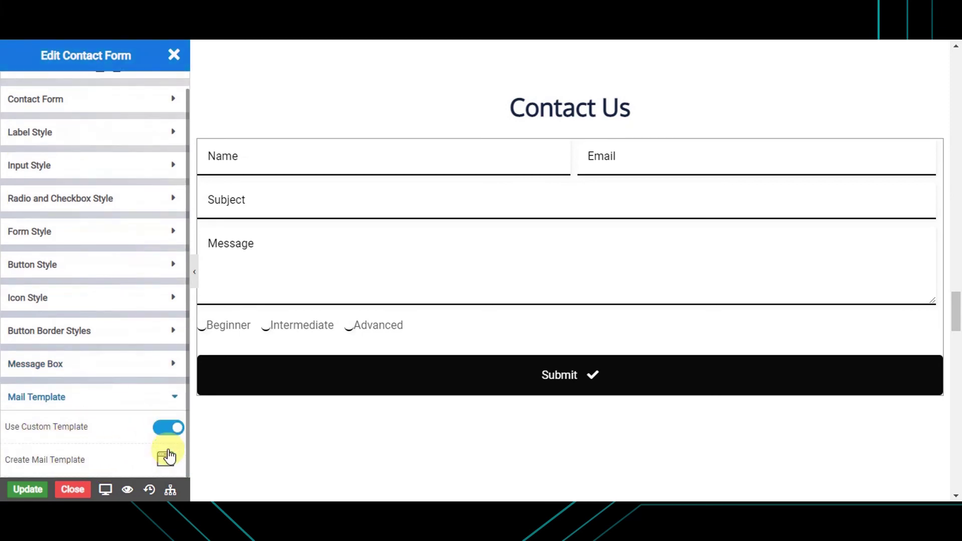
{"action": "left_click", "coordinate": [167, 460]}
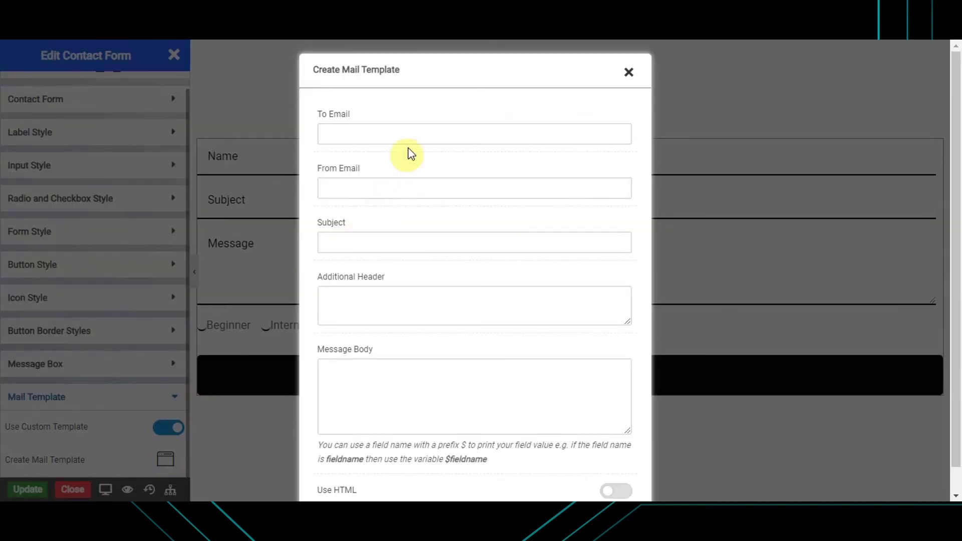
Set the mail template's Subject to $subject, leaving To Email, From Email and Additional Header blank
{"action": "left_click", "coordinate": [378, 132]}
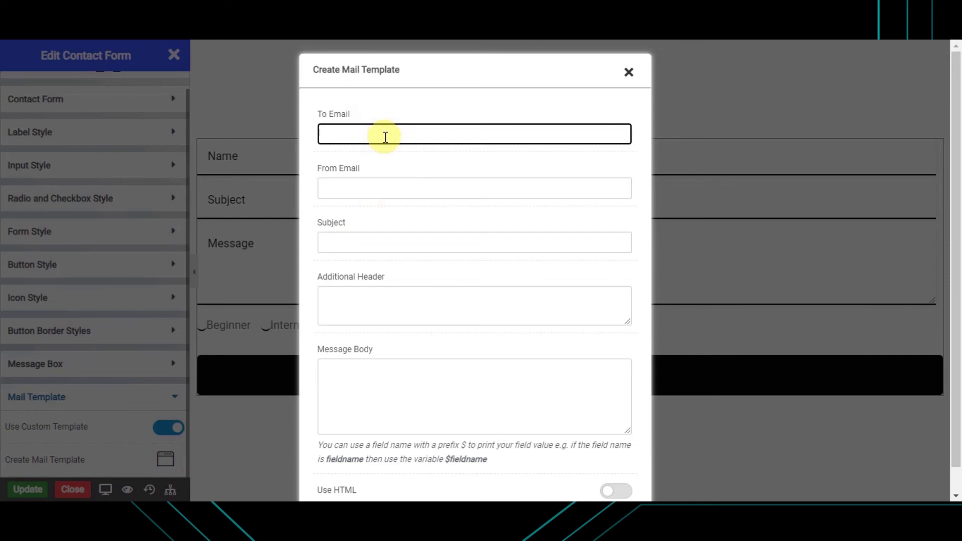
{"action": "left_click", "coordinate": [368, 188]}
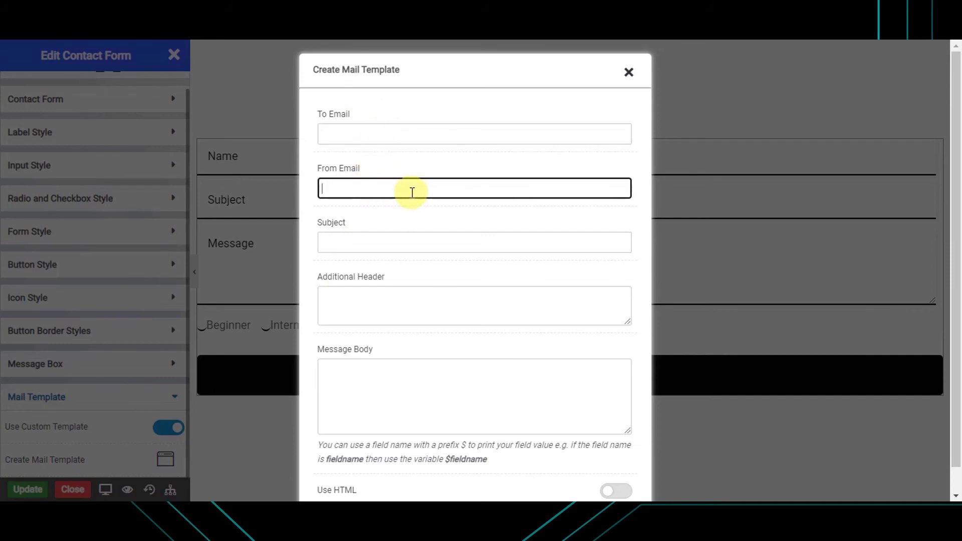
{"action": "left_click", "coordinate": [373, 242]}
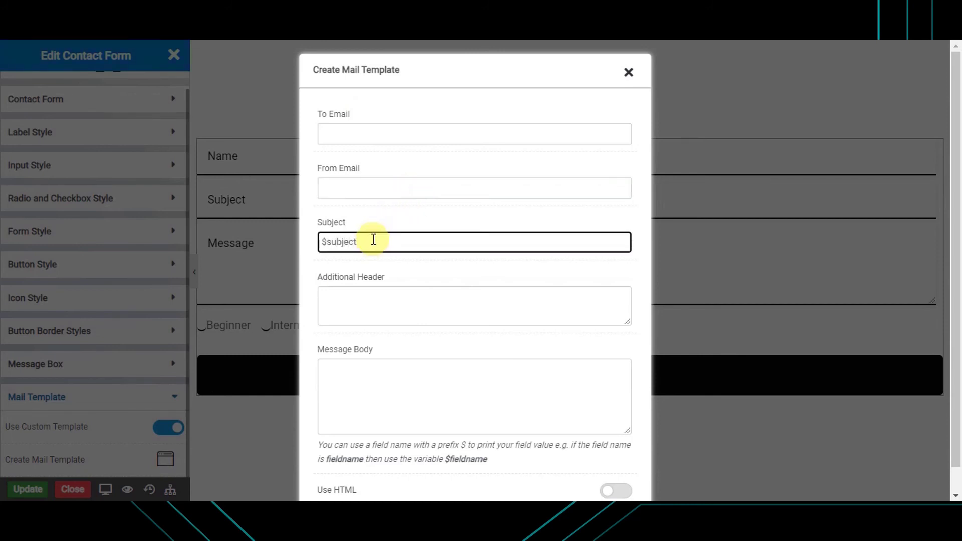
{"action": "left_click", "coordinate": [373, 301]}
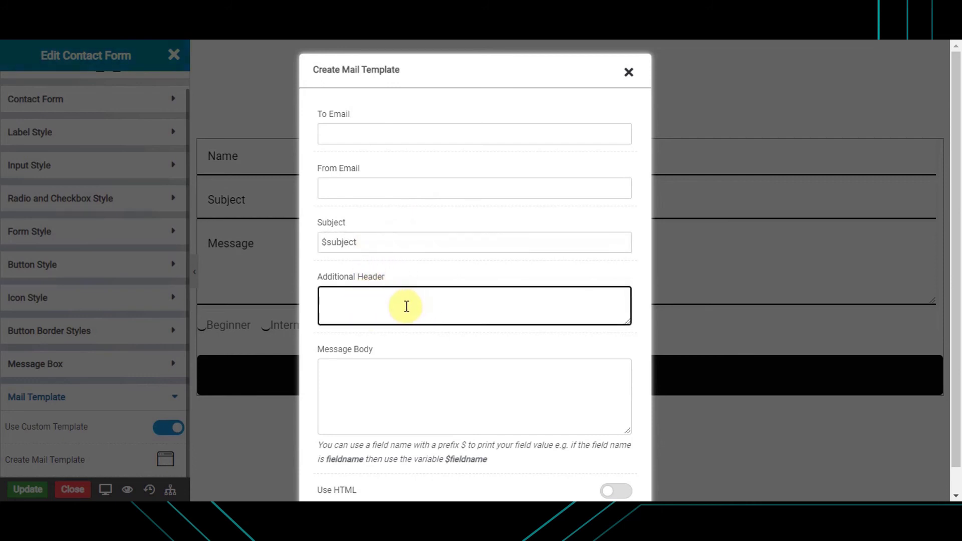
Enable Use HTML and set the Message Body lines to "<b>Name</b> : $Name", "<b>Email</b> : $email", "<b>subject</b> : $subject" and "<b>Message</b> : $message"
{"action": "left_click", "coordinate": [394, 373]}
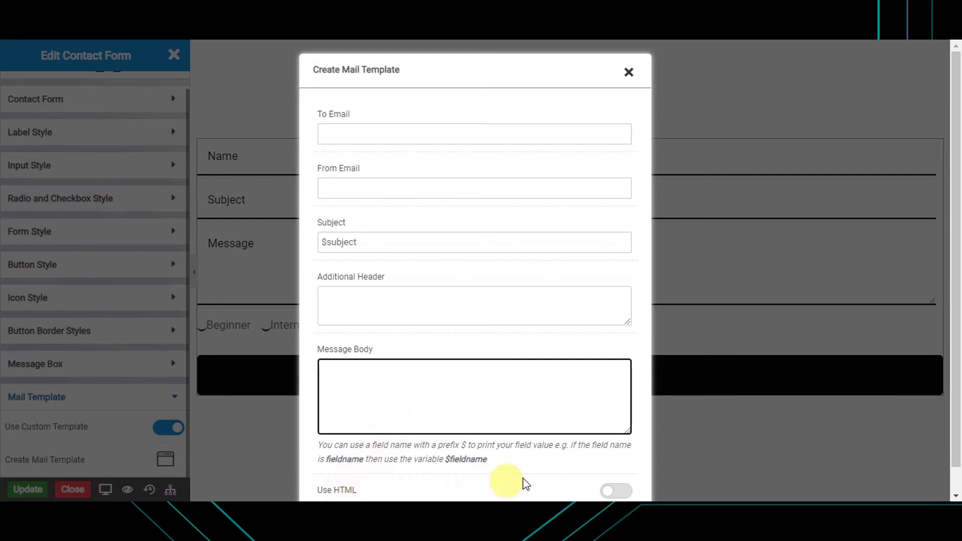
{"action": "left_click", "coordinate": [619, 495]}
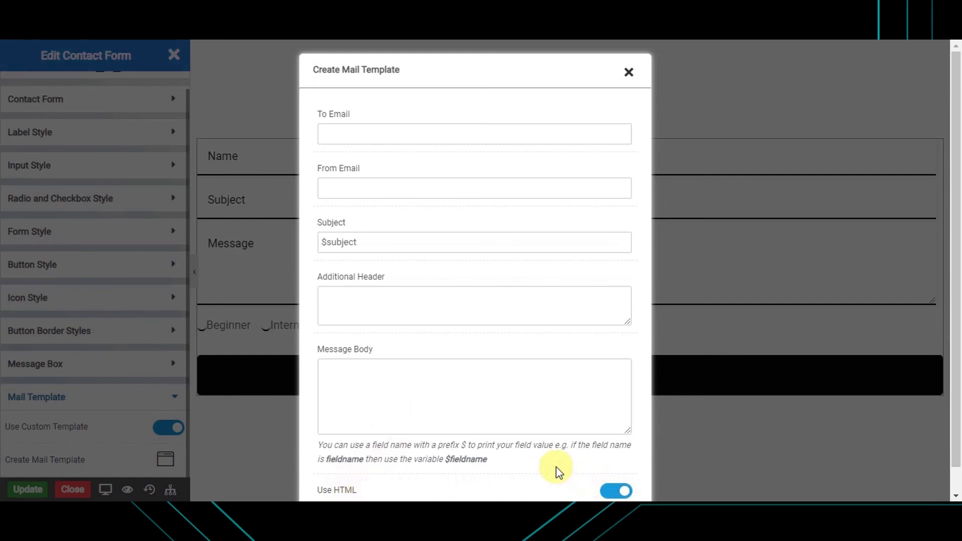
{"action": "left_click", "coordinate": [359, 383]}
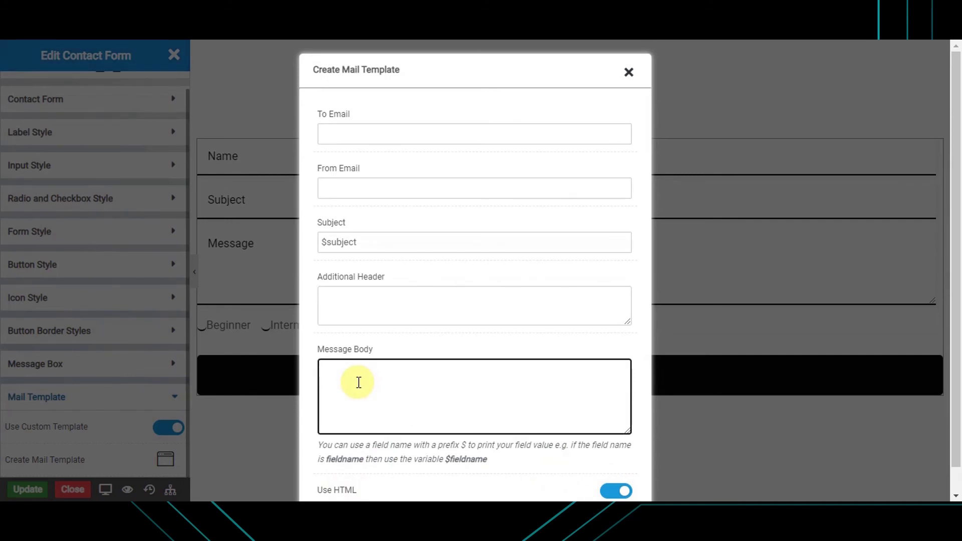
{"action": "type", "text": "<b>Name</b> : $Name <b>Email</b> : $email <b>subject</b> : $subject <b>Message</b> : $message"}
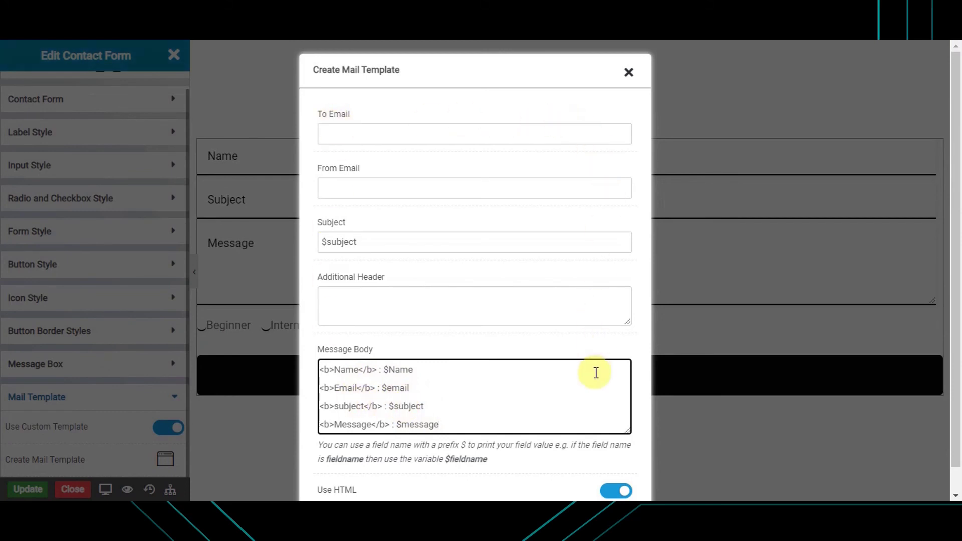
{"action": "left_click", "coordinate": [554, 348]}
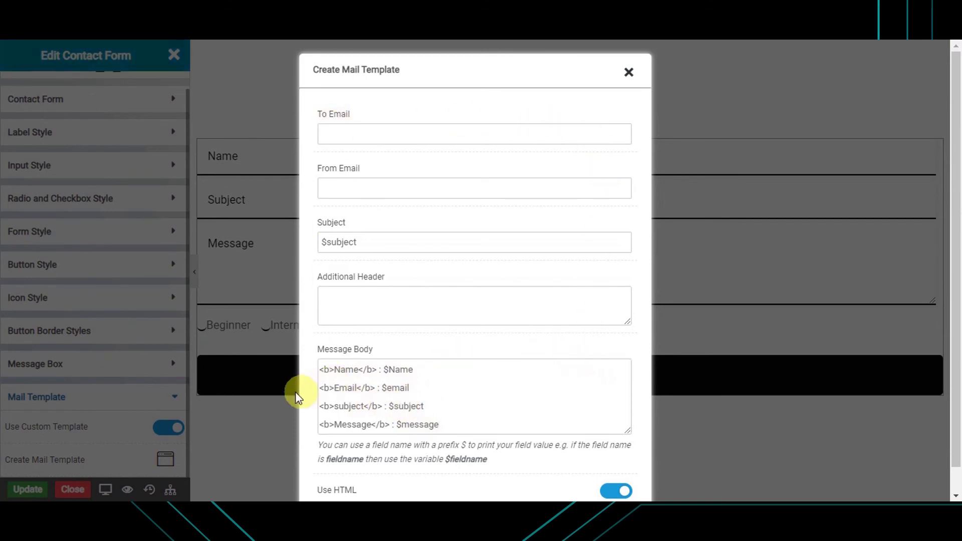
Close the mail template and update the page to save the contact form changes
{"action": "left_click", "coordinate": [114, 446]}
{"action": "left_click", "coordinate": [27, 489]}
{"action": "left_click", "coordinate": [588, 107]}
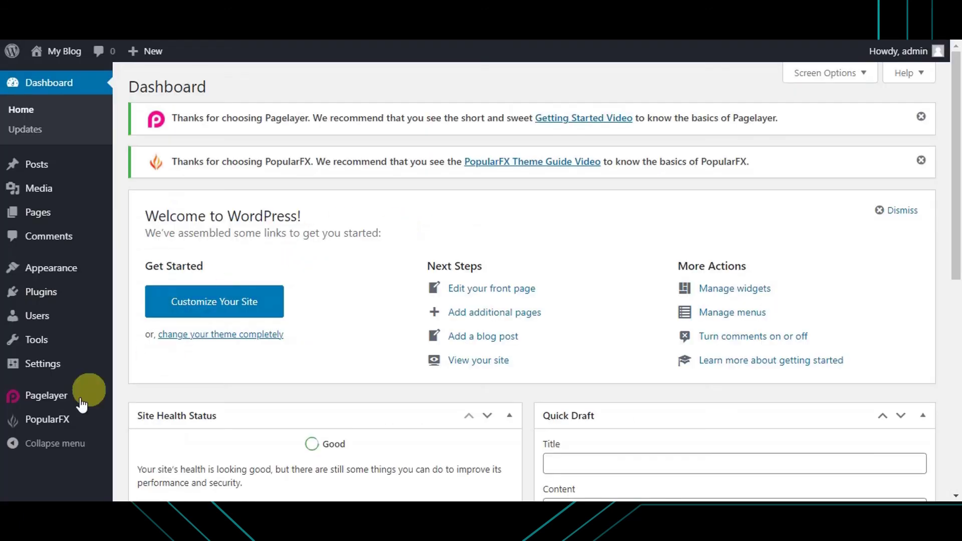
Review the Contact Form options in Pagelayer's settings, including recipient e-mail, sender, subject, additional headers and form messages
{"action": "mouse_move", "coordinate": [61, 409]}
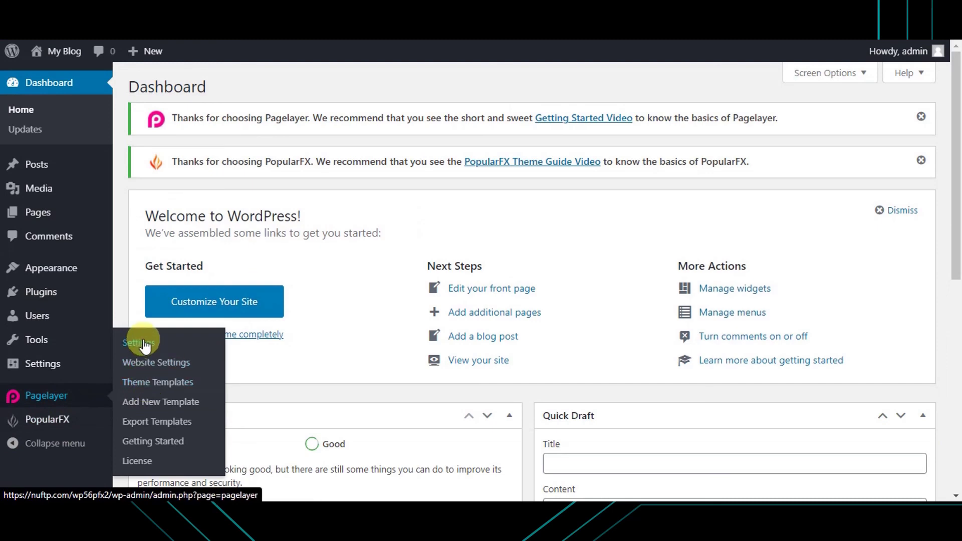
{"action": "left_click", "coordinate": [143, 346]}
{"action": "left_click", "coordinate": [442, 235]}
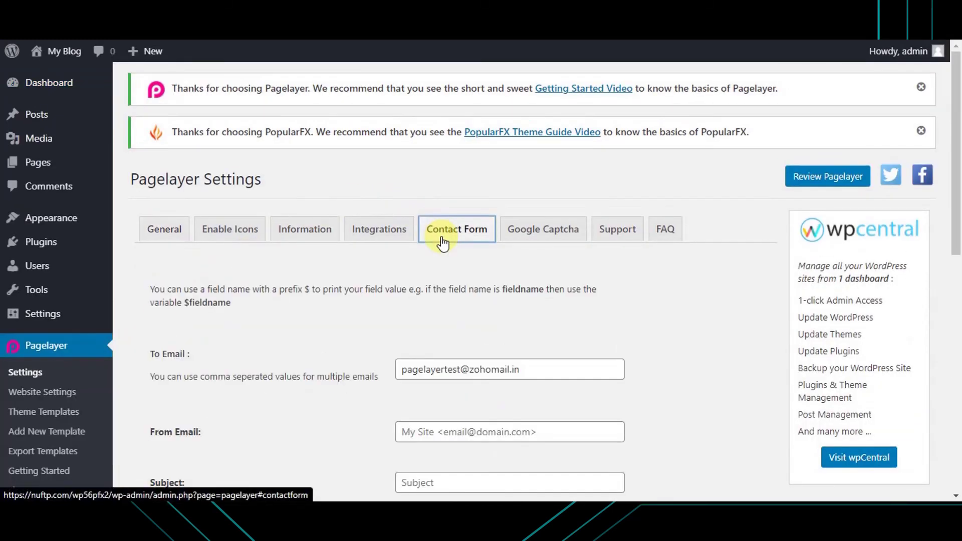
{"action": "scroll", "coordinate": [436, 363], "scroll_direction": "down", "scroll_amount": 4}
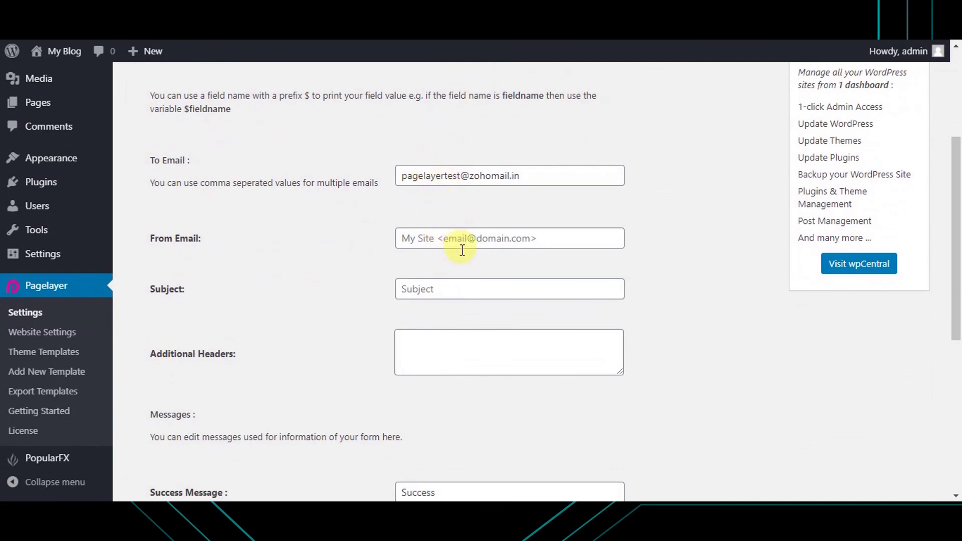
{"action": "scroll", "coordinate": [465, 272], "scroll_direction": "down", "scroll_amount": 4}
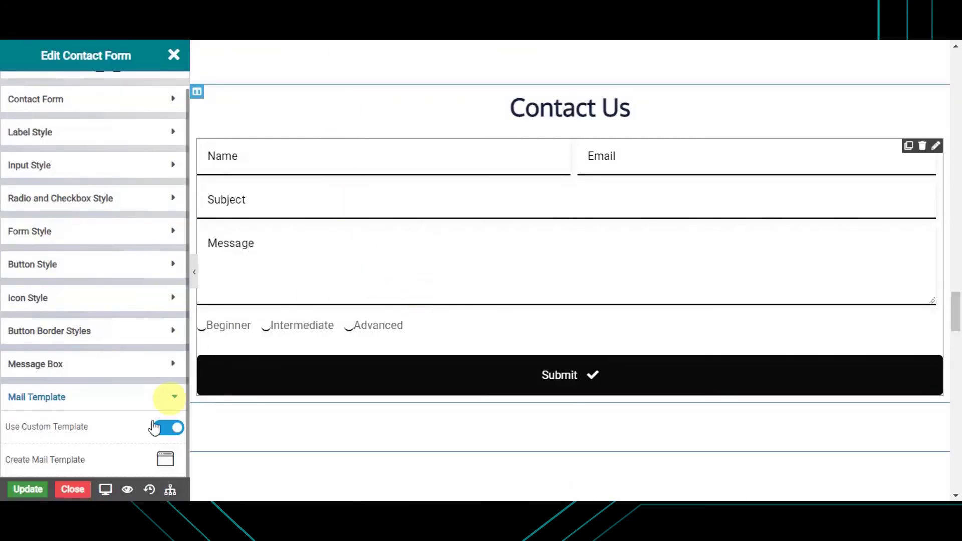
Preview the page and fill the Contact Us form's Name and Email fields with the sender's saved name and e-mail address
{"action": "left_click", "coordinate": [126, 489]}
{"action": "scroll", "coordinate": [416, 222], "scroll_direction": "down", "scroll_amount": 10}
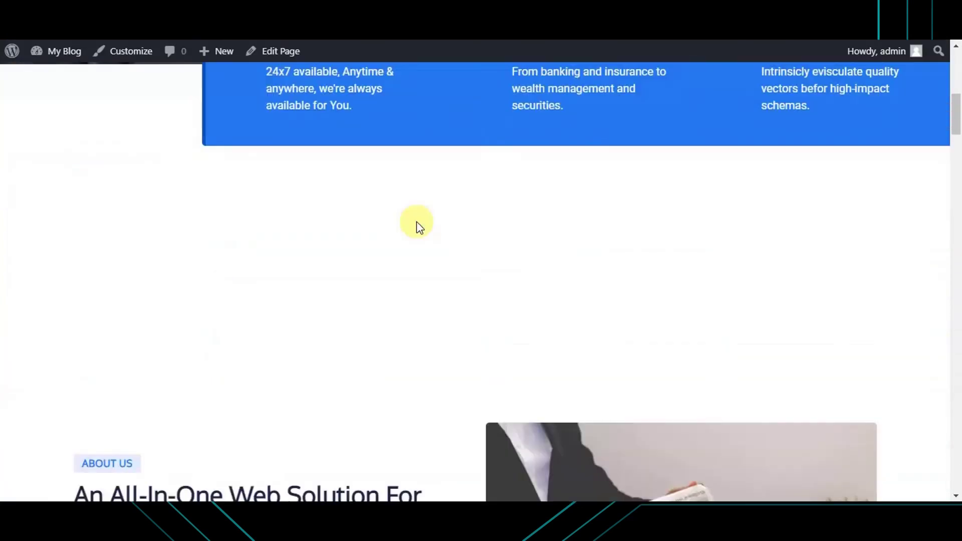
{"action": "scroll", "coordinate": [416, 222], "scroll_direction": "down", "scroll_amount": 15}
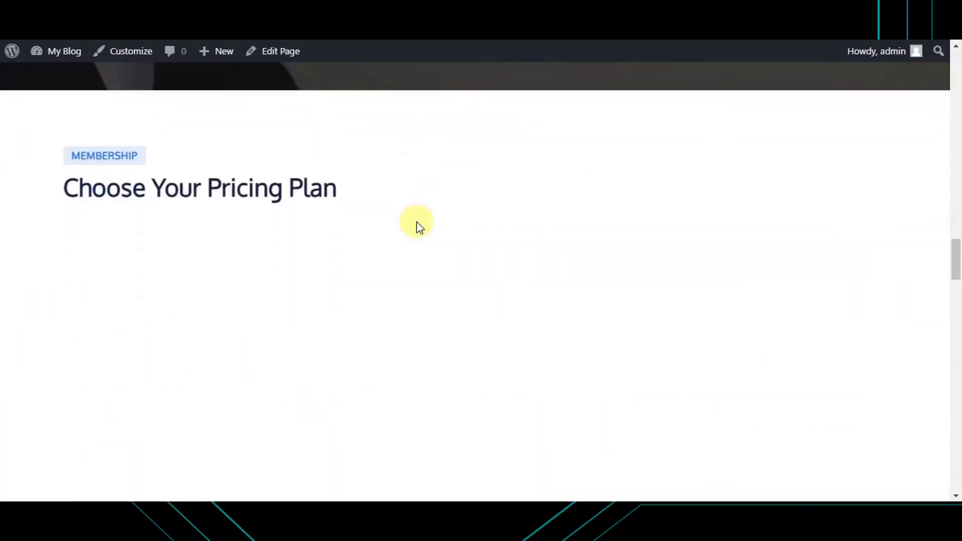
{"action": "scroll", "coordinate": [416, 223], "scroll_direction": "down", "scroll_amount": 10}
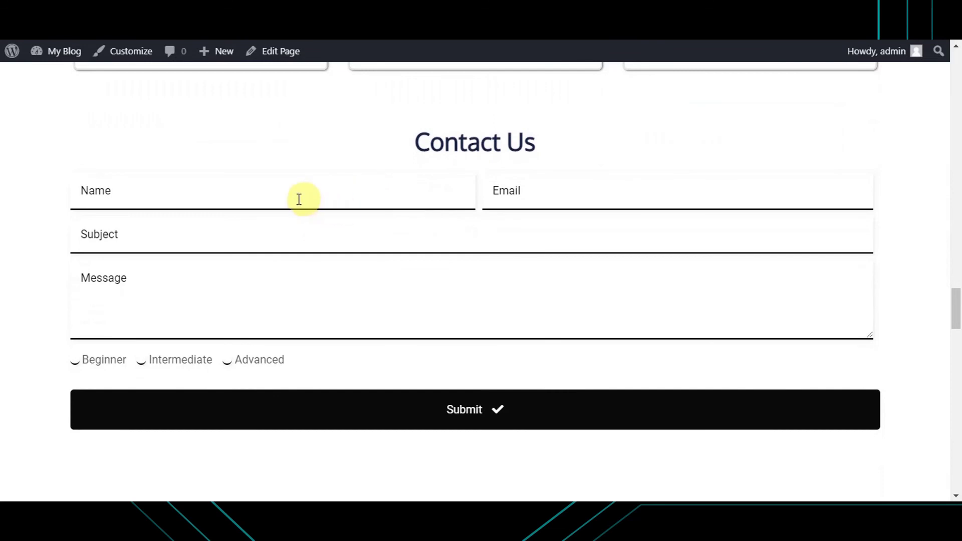
{"action": "left_click", "coordinate": [144, 190]}
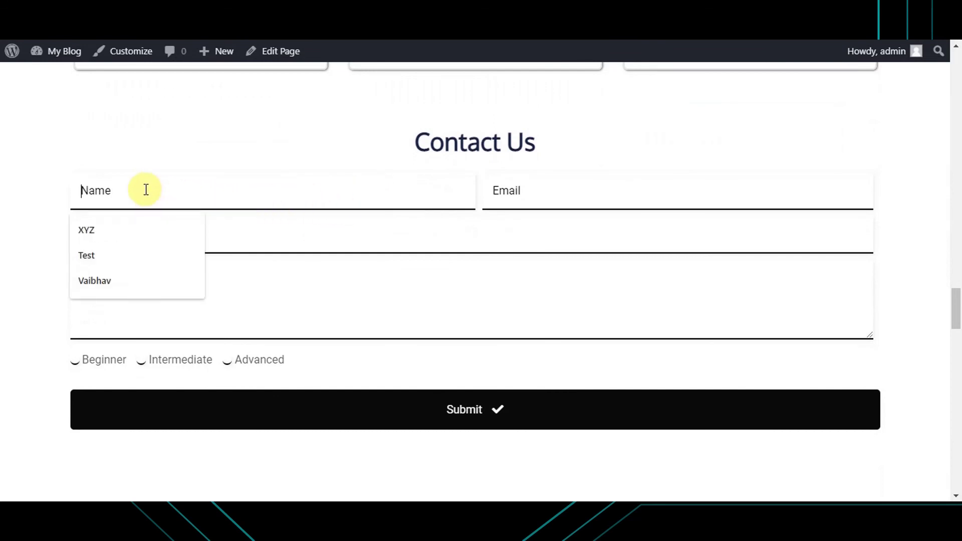
{"action": "left_click", "coordinate": [149, 281]}
{"action": "left_click", "coordinate": [501, 190]}
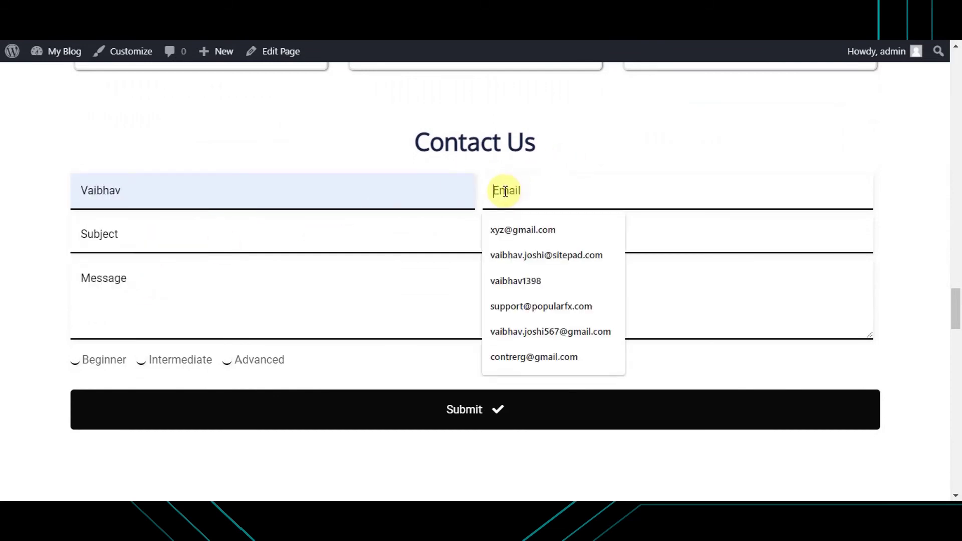
{"action": "left_click", "coordinate": [519, 265]}
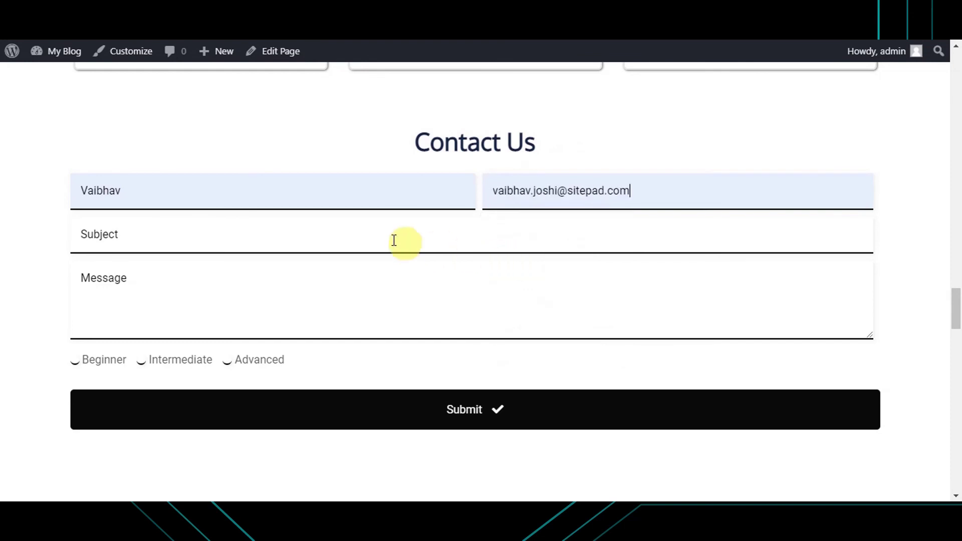
Set the subject to Query, enter the message "Hi, I have one query regarding my product. Can someone help me with my query. Thanks" and submit the form
{"action": "left_click", "coordinate": [296, 238]}
{"action": "left_click", "coordinate": [155, 297]}
{"action": "left_click", "coordinate": [154, 286]}
{"action": "type", "text": "Hi,  I have one query regarding my product. Can someone help me with my query.  Thanks"}
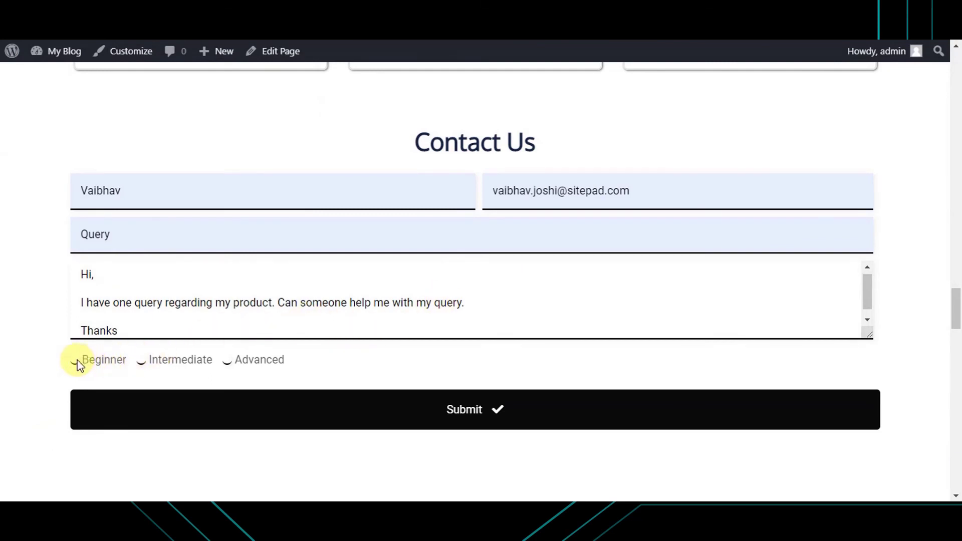
{"action": "left_click", "coordinate": [399, 415]}
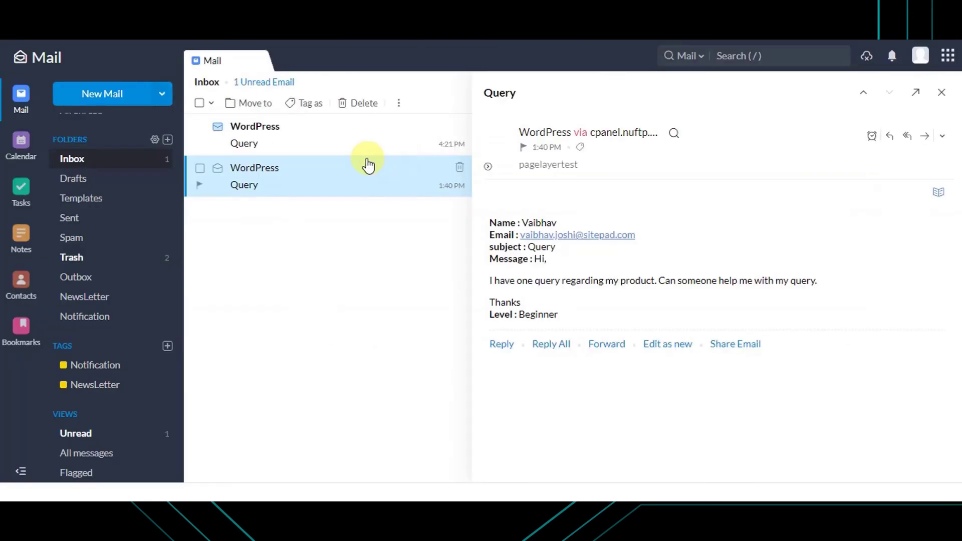
Switch to the mail inbox and open the newest WordPress message titled Query to check the submitted form data
{"action": "left_click", "coordinate": [355, 152]}
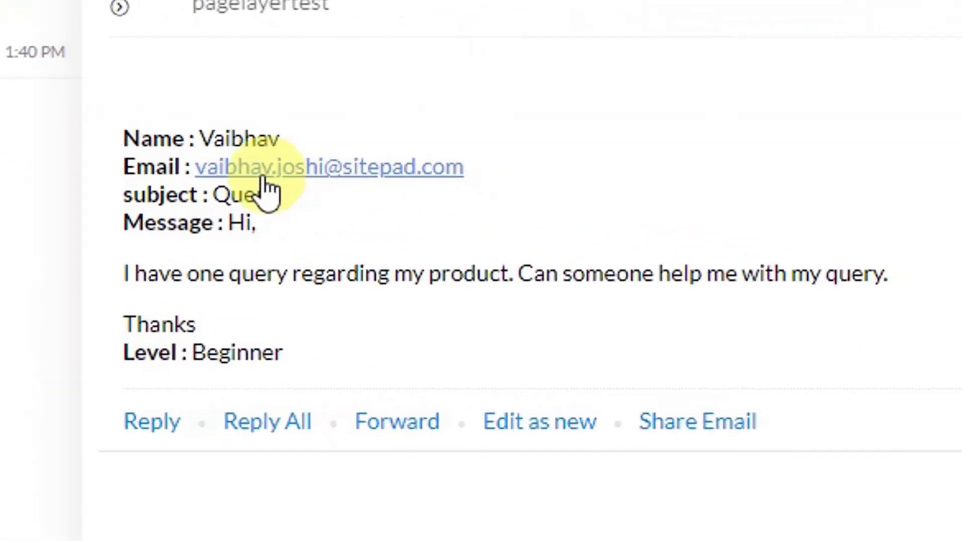